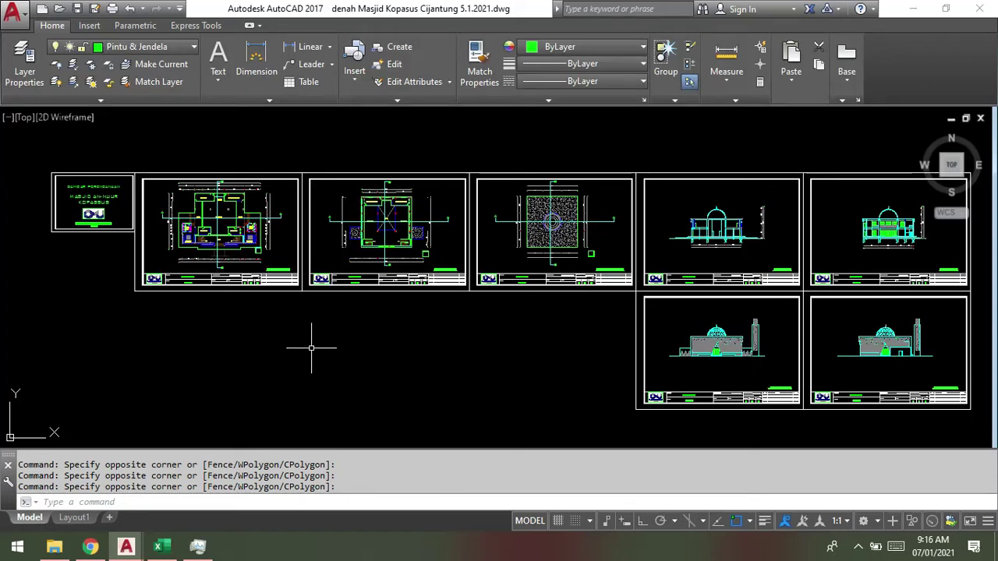
# Zoom out over all mosque sheets, then pan and zoom in on the cover sheet and first floor plan.
pyautogui.click(390, 346)
pyautogui.scroll(-2, 208, 195)
pyautogui.scroll(2, 166, 223)
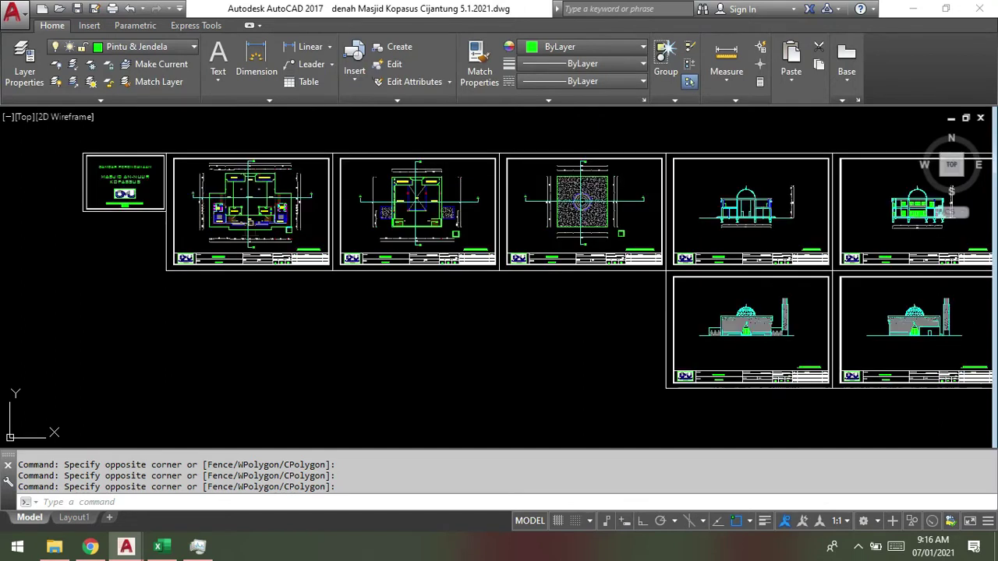
pyautogui.scroll(-2, 332, 225)
pyautogui.scroll(2, 332, 225)
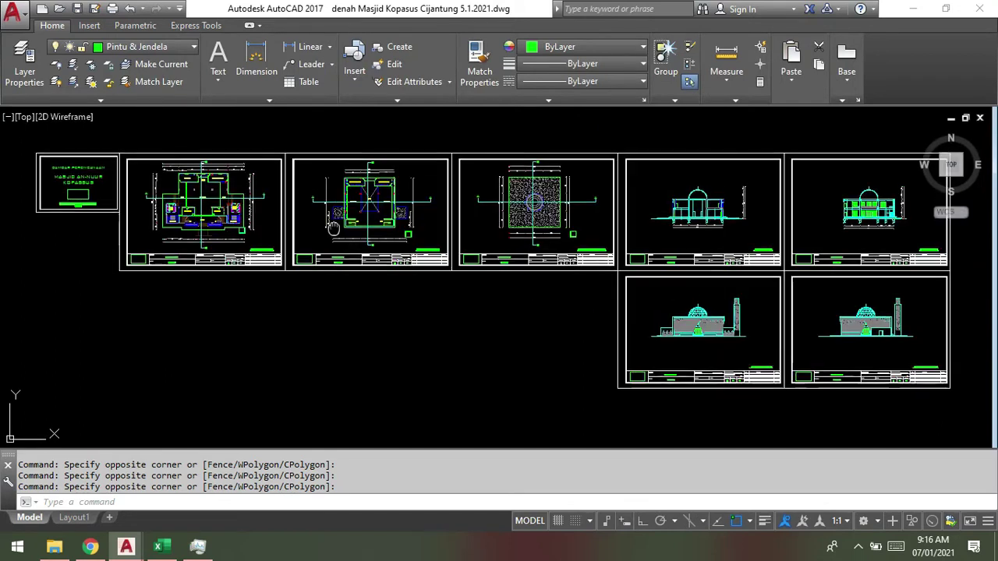
pyautogui.moveTo(334, 224); pyautogui.dragTo(333, 237, button='middle')
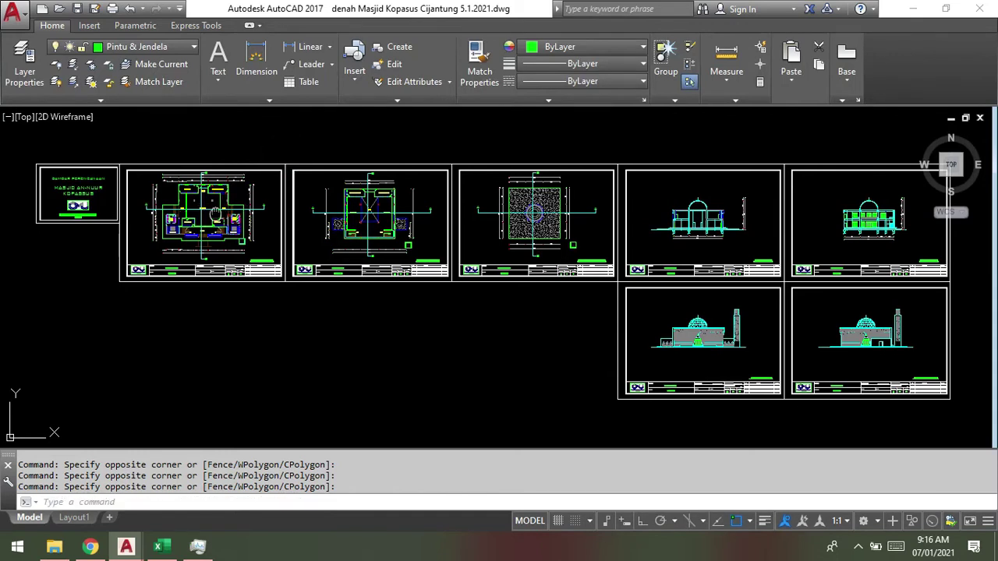
pyautogui.moveTo(207, 209)
pyautogui.mouseDown(button='middle')
pyautogui.moveTo(234, 204)
pyautogui.moveTo(264, 226)
pyautogui.mouseUp(button='middle')
pyautogui.scroll(2, 233, 205)
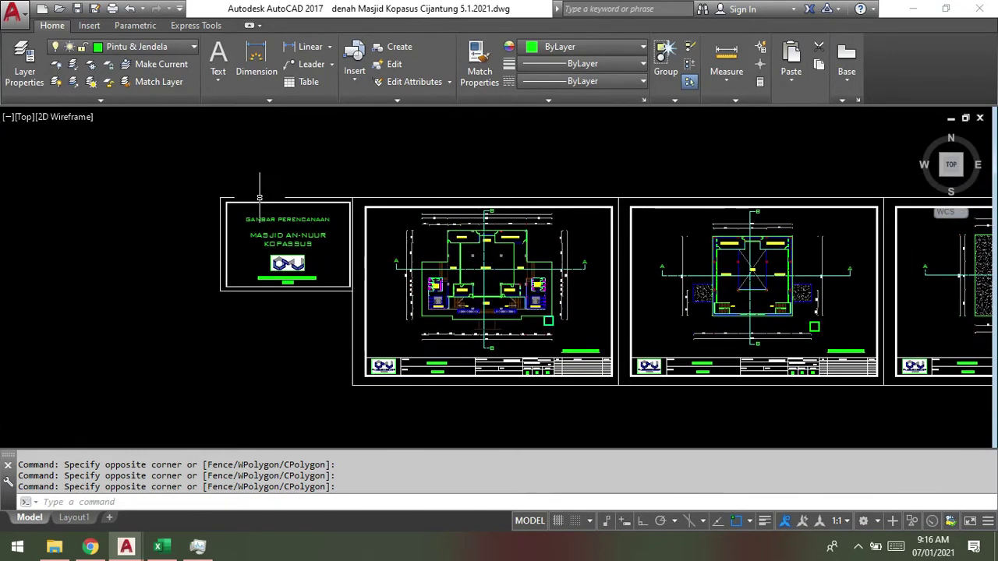
pyautogui.scroll(2, 260, 200)
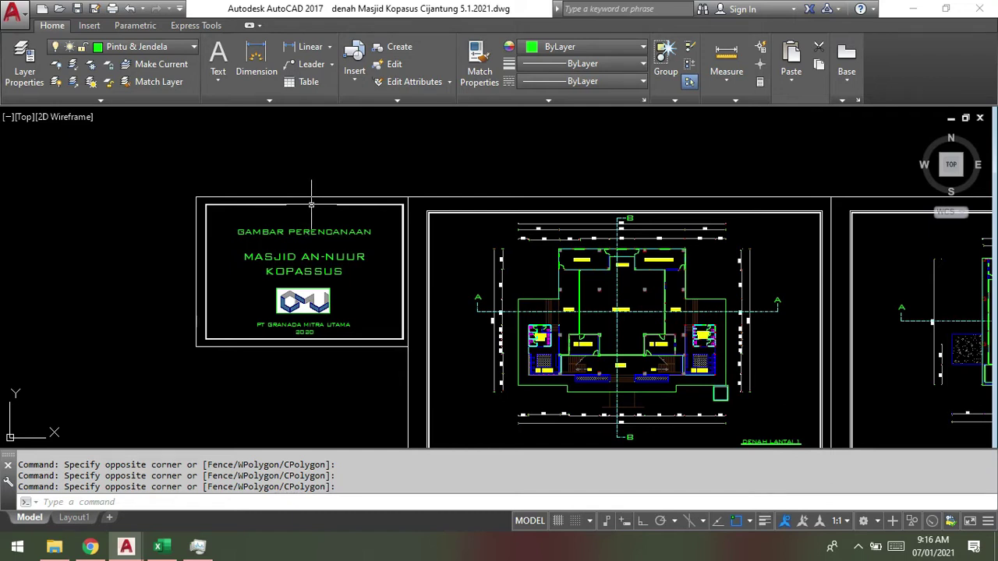
# Start a plot with Ctrl+P and load the <Previous plot> page setup.
pyautogui.moveTo(312, 206)
pyautogui.hotkey('ctrl', 'p')
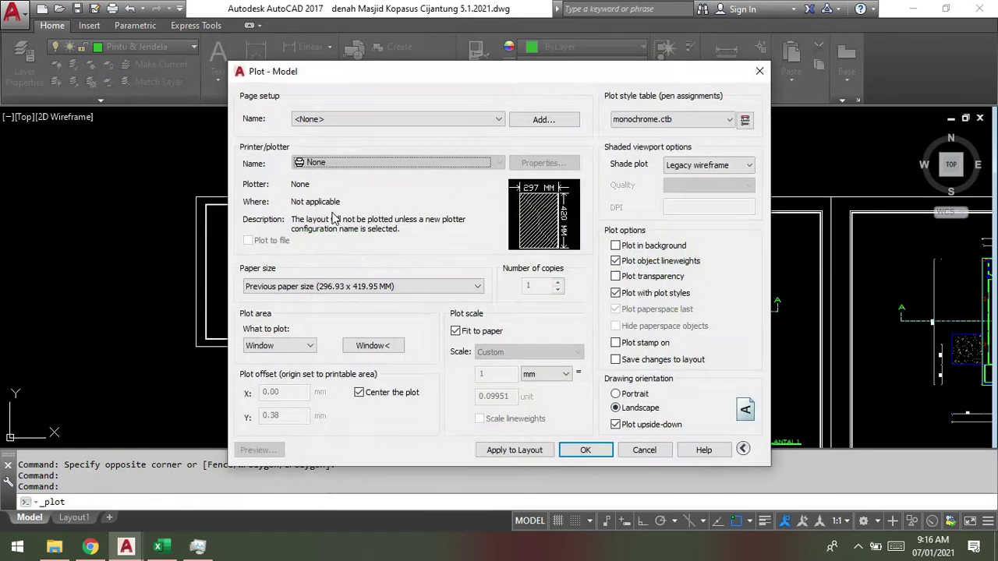
pyautogui.click(414, 116)
pyautogui.click(414, 116)
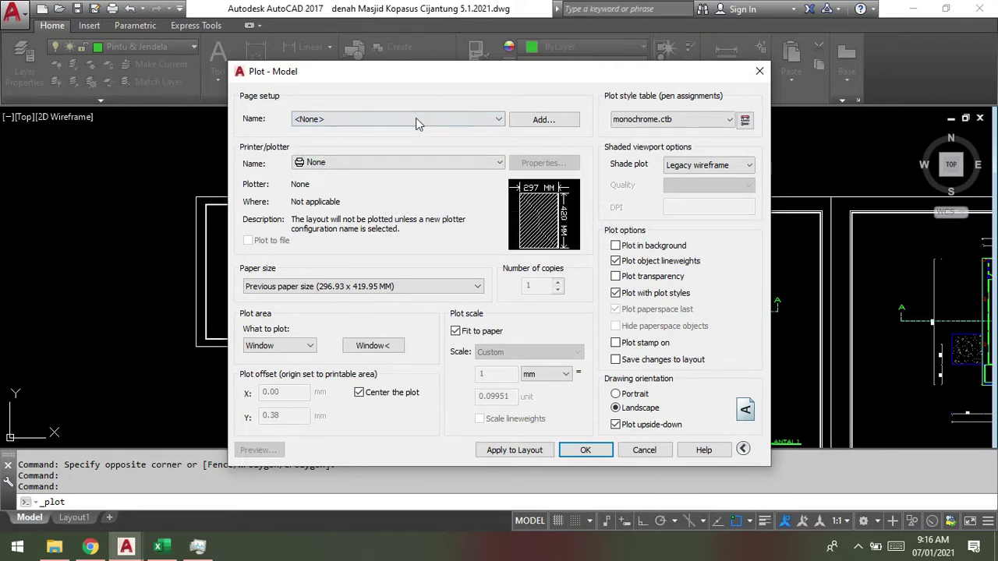
pyautogui.click(414, 119)
pyautogui.click(411, 112)
pyautogui.click(429, 120)
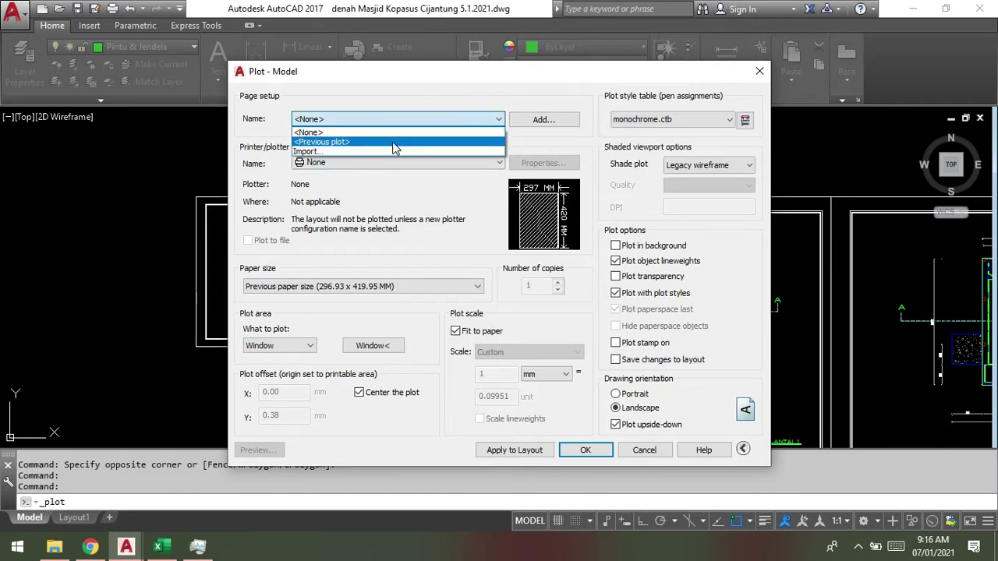
pyautogui.click(392, 142)
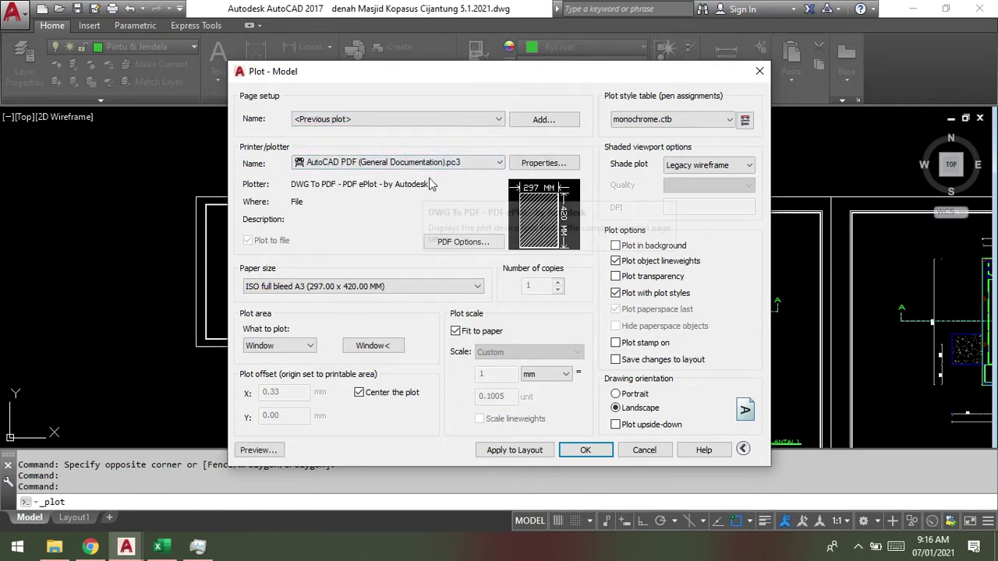
# Choose the AutoCAD PDF (General Documentation).pc3 plotter with landscape ISO full bleed A3 (420 x 297 MM) paper.
pyautogui.click(455, 162)
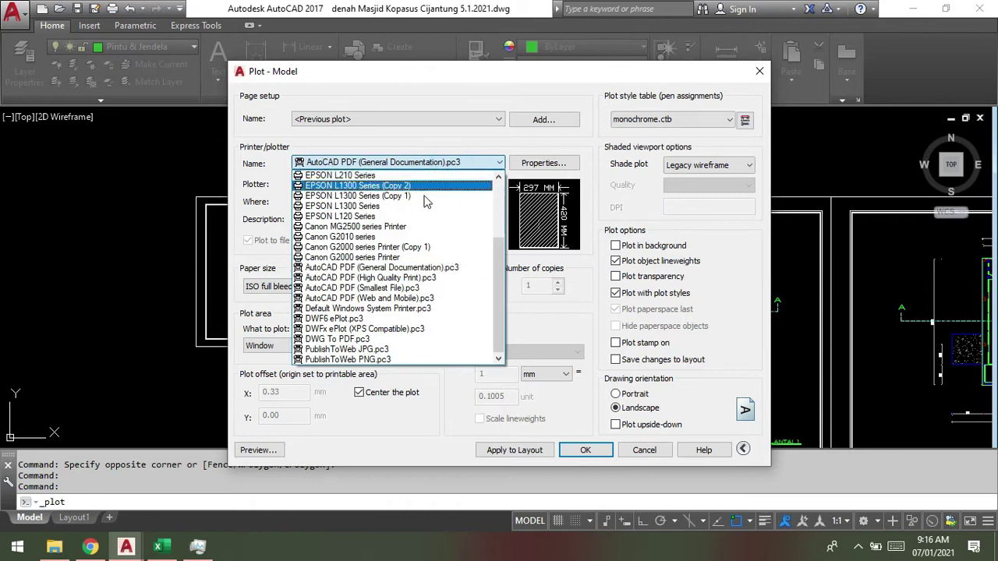
pyautogui.scroll(2, 427, 205)
pyautogui.scroll(1, 427, 205)
pyautogui.scroll(-1, 427, 205)
pyautogui.scroll(-1, 427, 205)
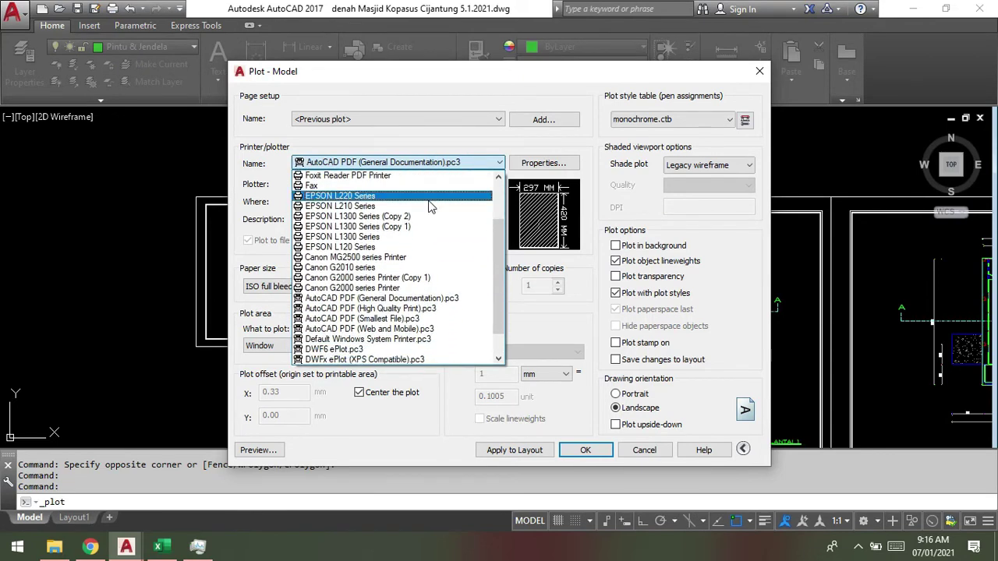
pyautogui.scroll(-1, 428, 210)
pyautogui.scroll(3, 436, 258)
pyautogui.scroll(1, 427, 204)
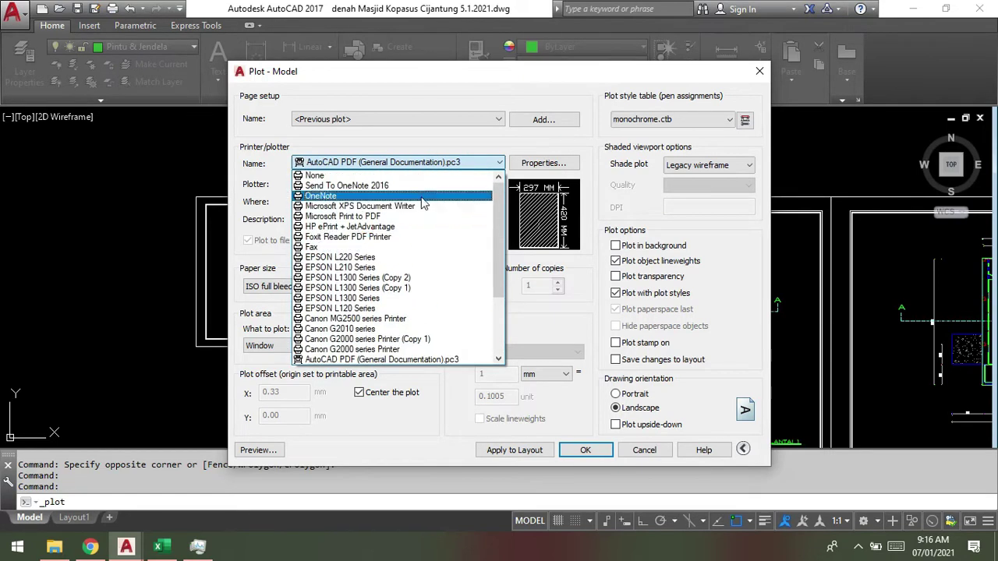
pyautogui.scroll(-2, 421, 199)
pyautogui.scroll(-2, 430, 230)
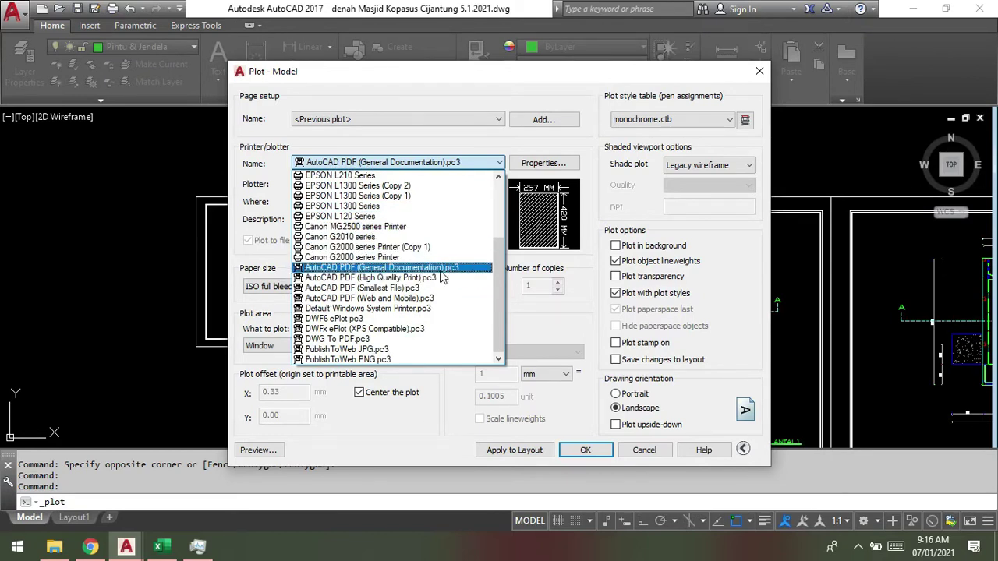
pyautogui.click(393, 267)
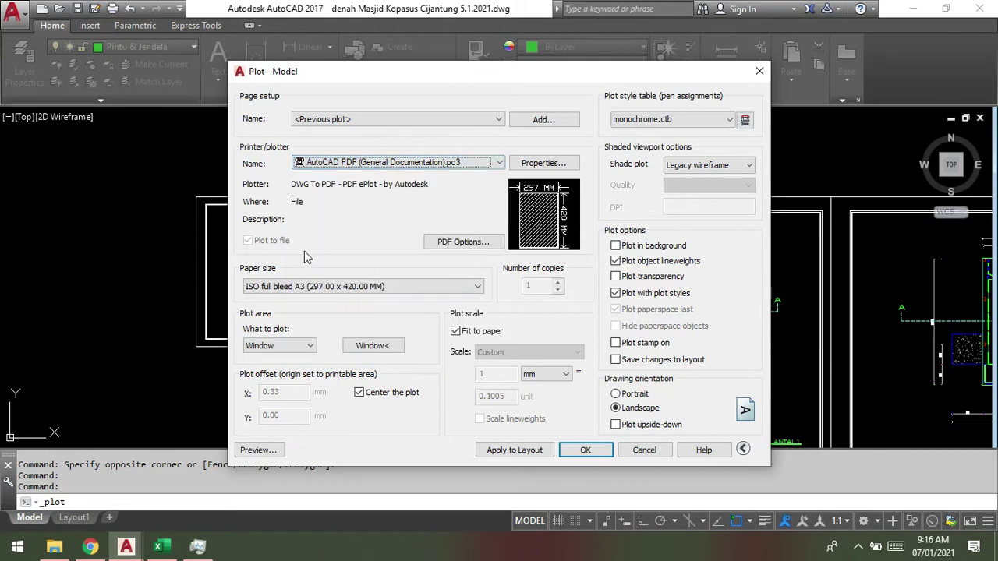
pyautogui.click(397, 287)
pyautogui.scroll(3, 375, 230)
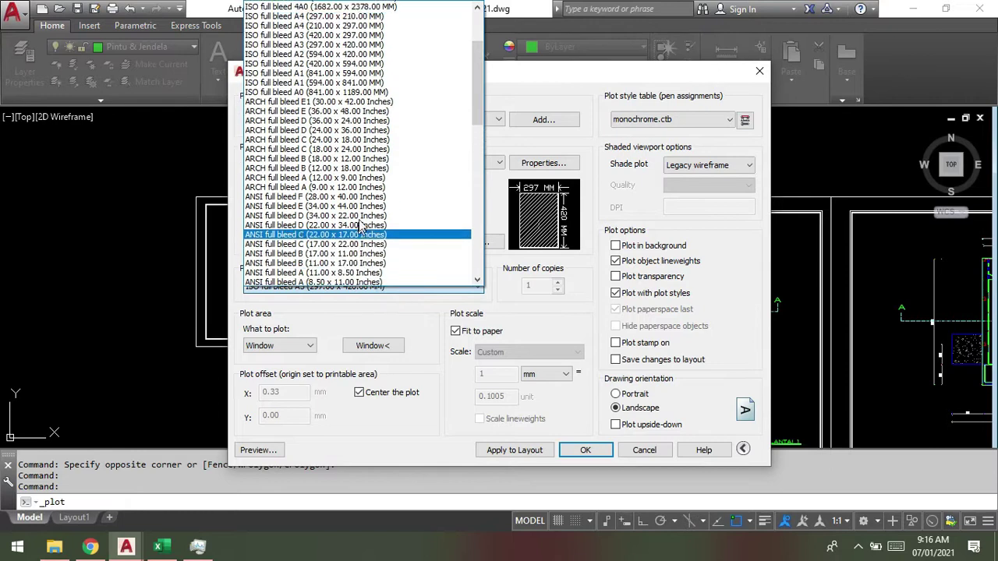
pyautogui.scroll(3, 366, 168)
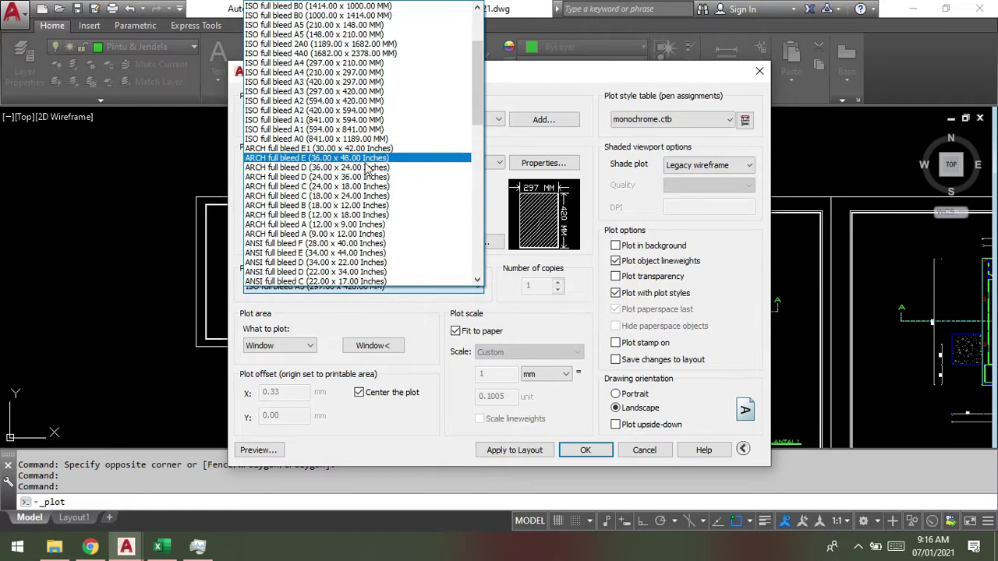
pyautogui.click(386, 83)
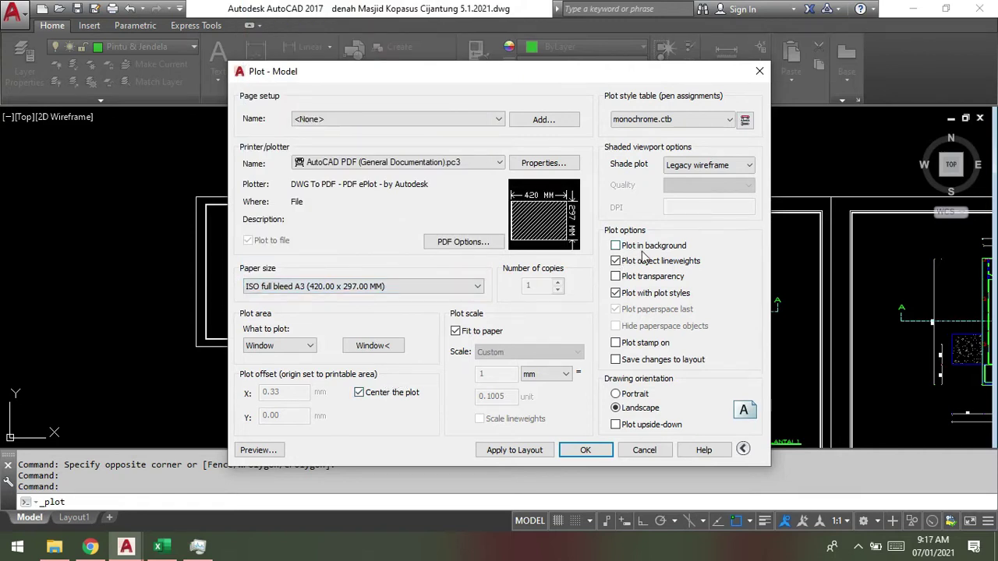
pyautogui.click(745, 119)
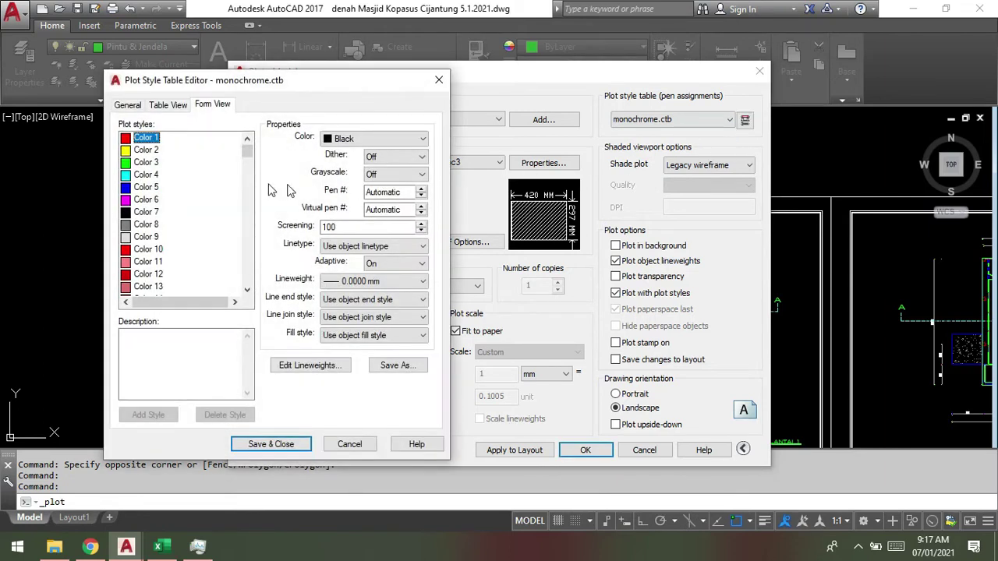
pyautogui.moveTo(158, 151)
pyautogui.mouseDown()
pyautogui.moveTo(150, 219)
pyautogui.moveTo(156, 138)
pyautogui.mouseUp()
pyautogui.moveTo(149, 191); pyautogui.dragTo(148, 229)
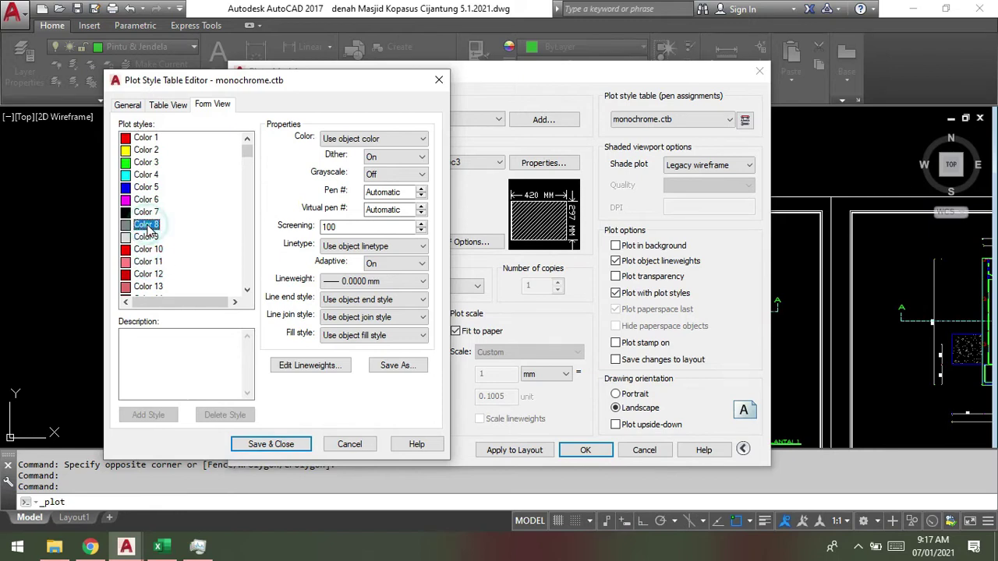
pyautogui.scroll(-2, 149, 234)
pyautogui.click(152, 249)
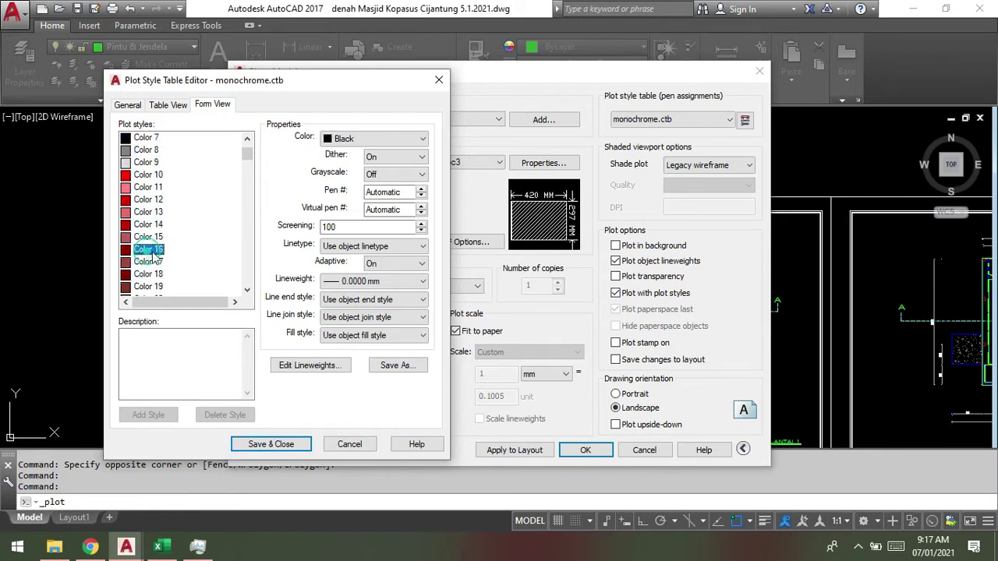
pyautogui.click(285, 444)
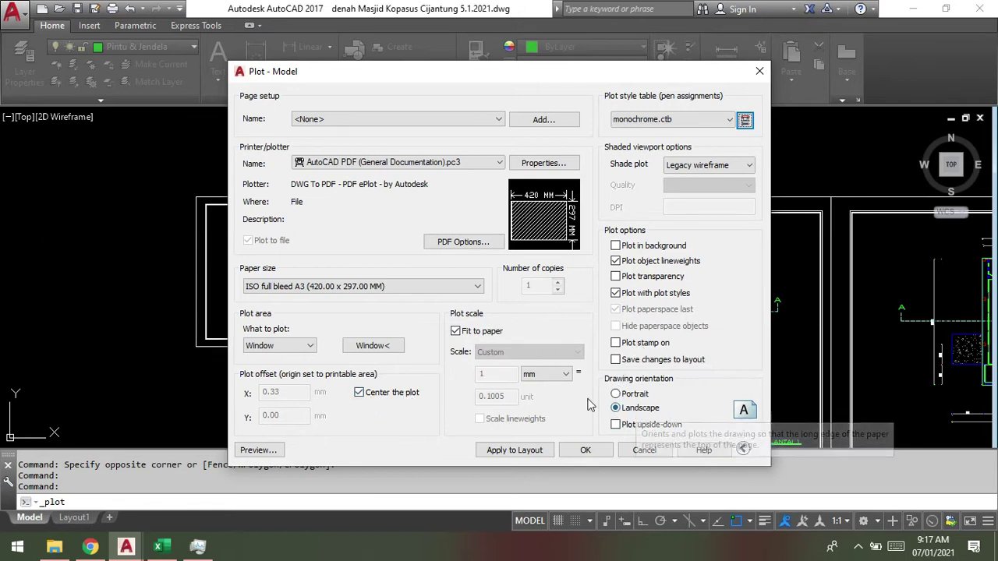
# Set the plot area to a window around the cover sheet.
pyautogui.click(372, 348)
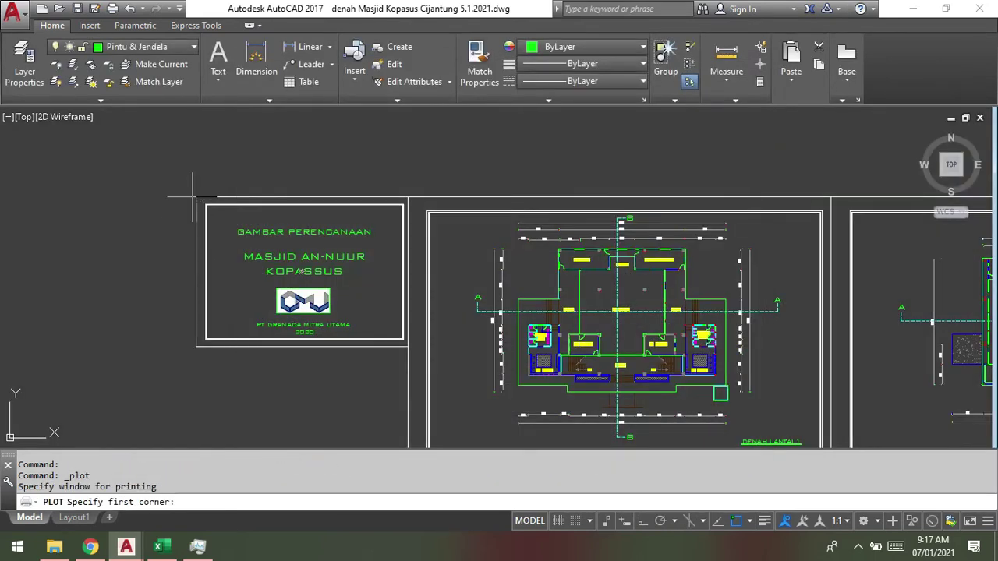
pyautogui.click(196, 198)
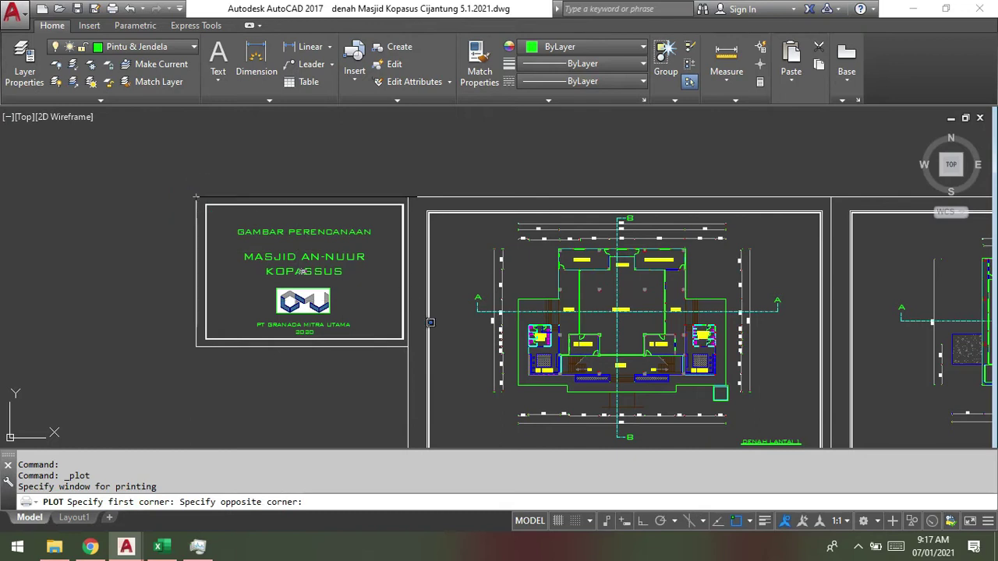
pyautogui.click(407, 346)
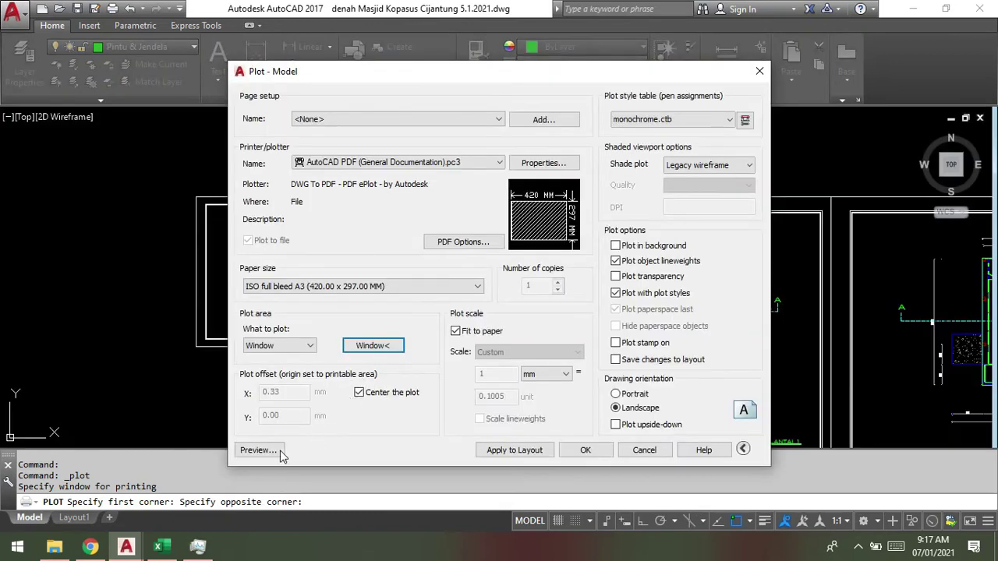
# Preview the cover sheet plot and send it to plot from the preview.
pyautogui.click(259, 451)
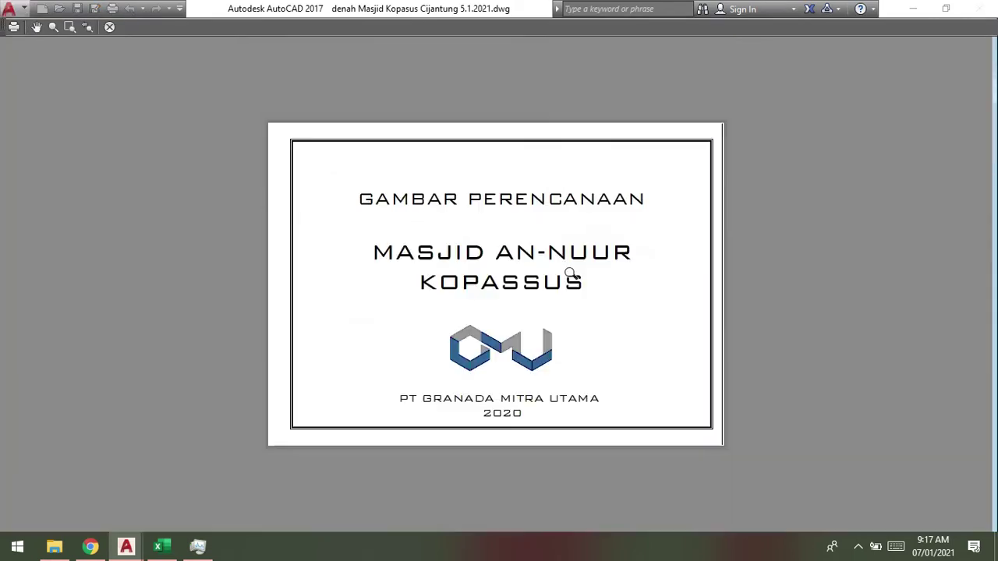
pyautogui.scroll(2, 566, 328)
pyautogui.scroll(-2, 571, 333)
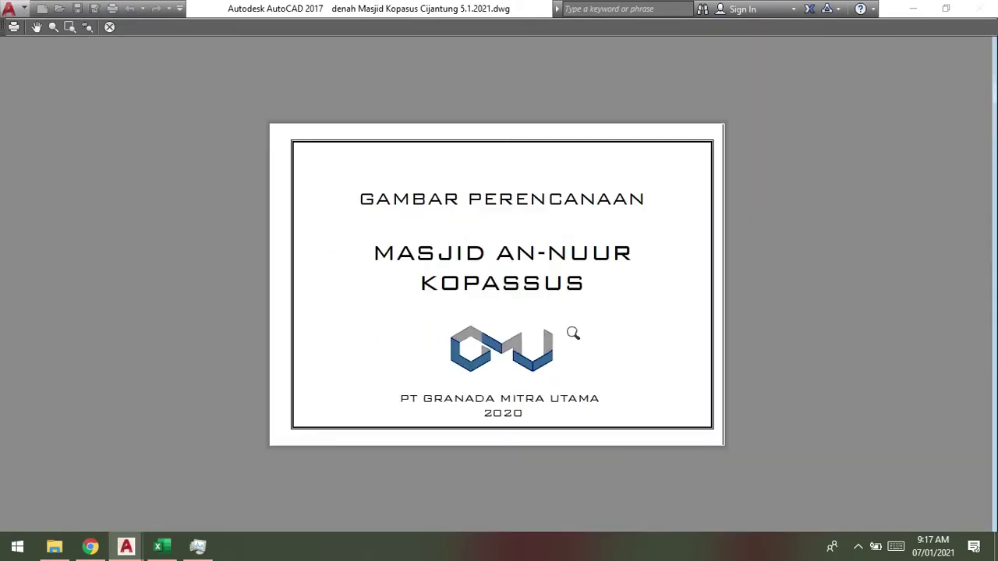
pyautogui.rightClick(518, 253)
pyautogui.click(528, 279)
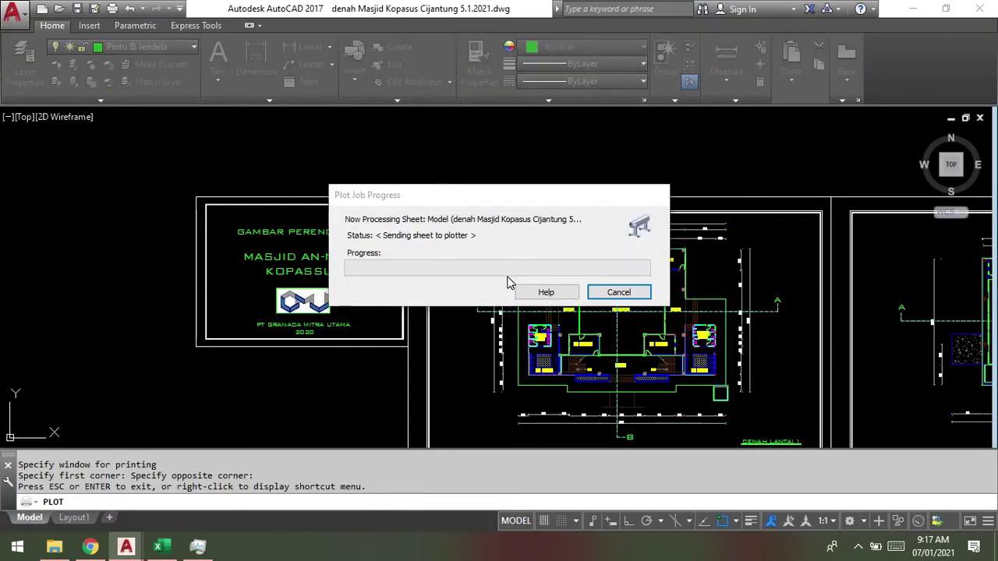
# Browse to Data (E:) > OTHER REQUEST > the client's folder > masjid kopassus > PLOT PDF.
pyautogui.click(531, 132)
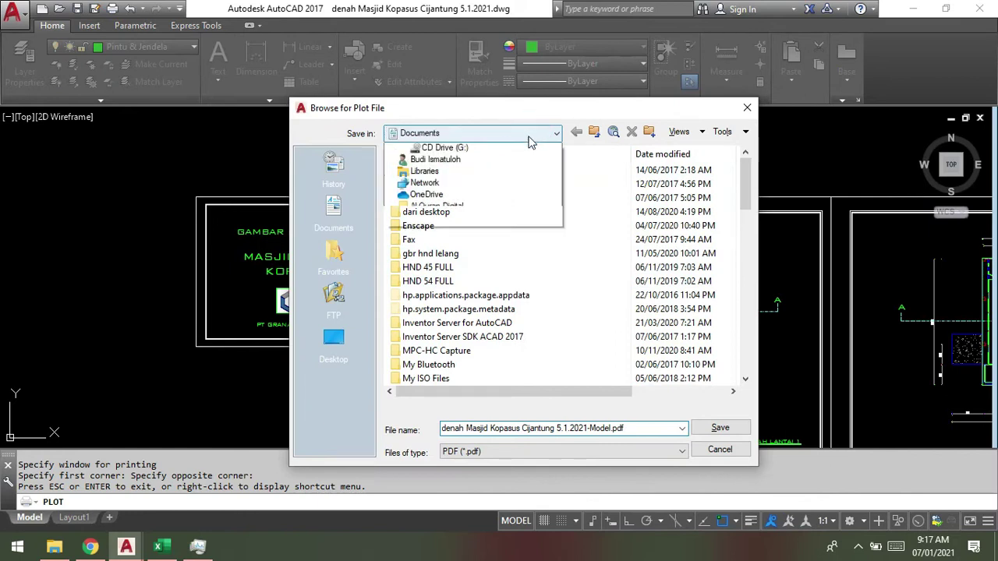
pyautogui.click(438, 241)
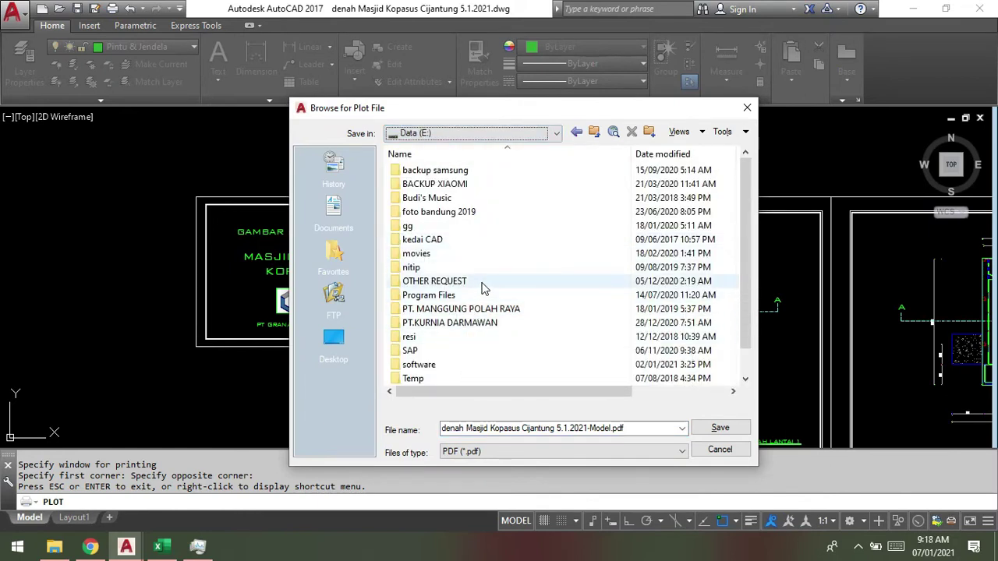
pyautogui.doubleClick(482, 284)
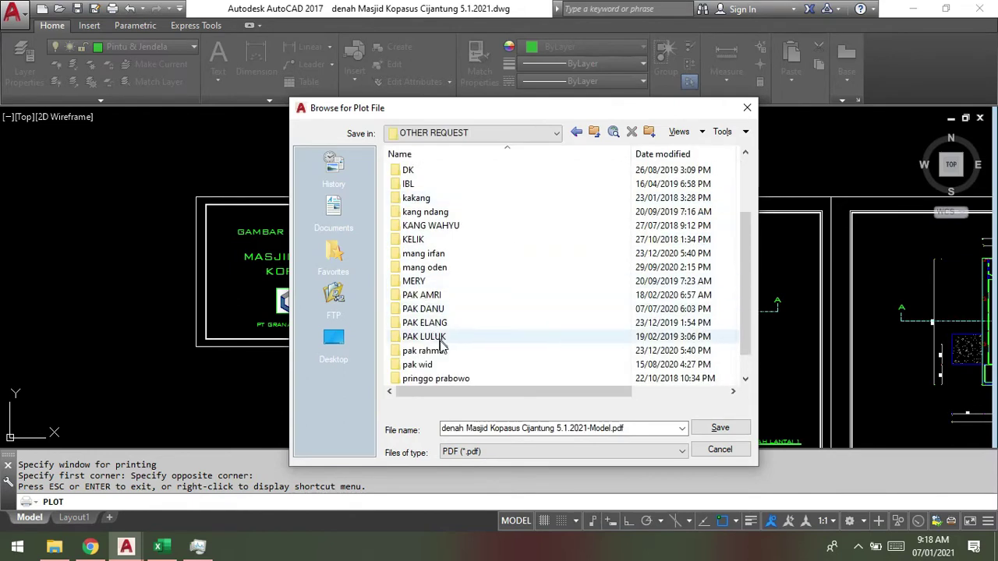
pyautogui.doubleClick(443, 353)
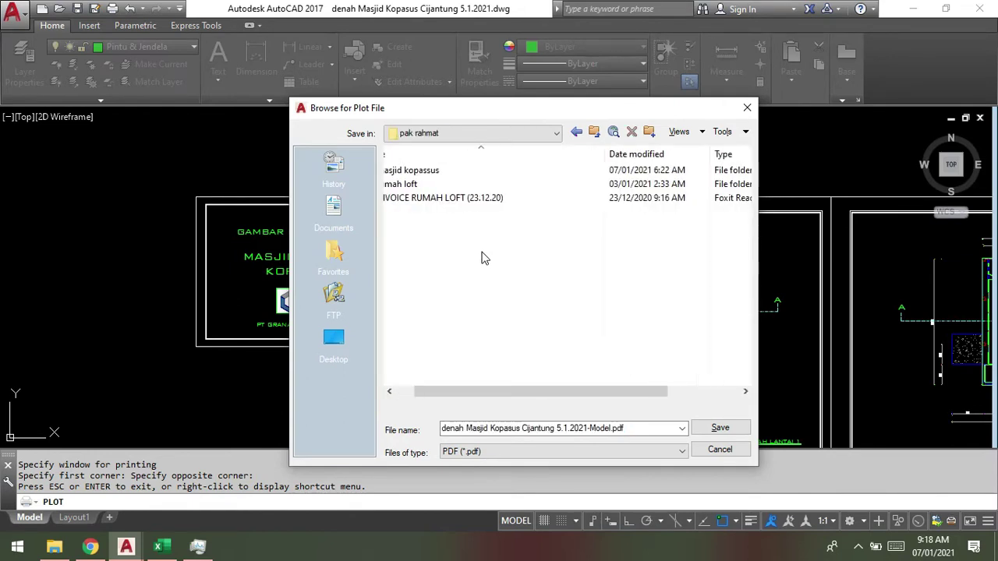
pyautogui.doubleClick(459, 172)
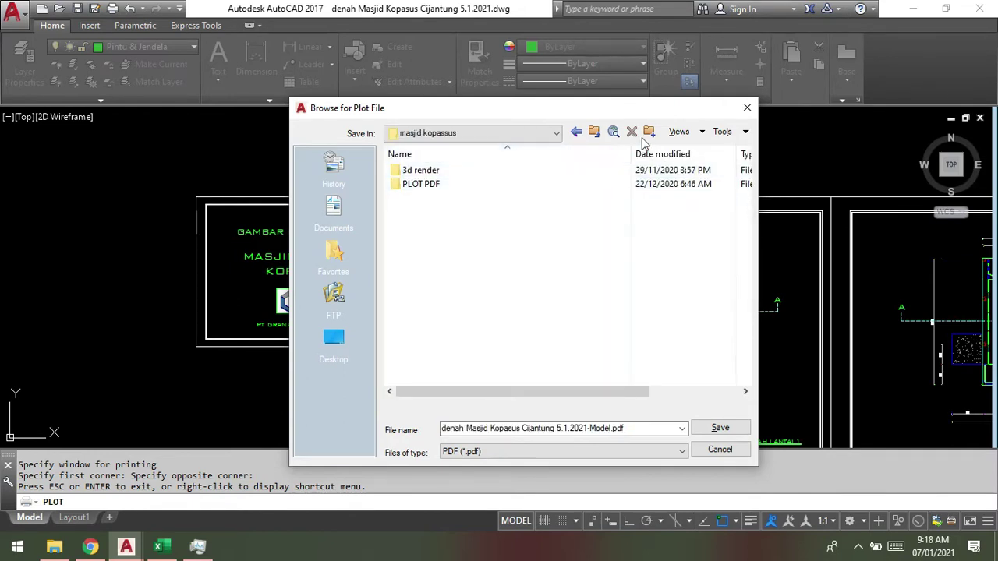
pyautogui.doubleClick(503, 183)
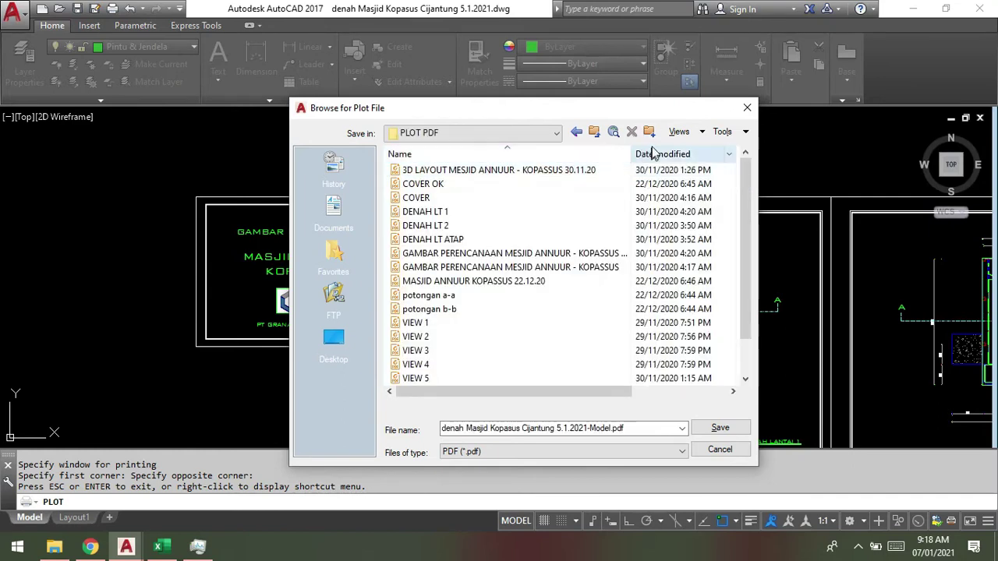
# Create and open a new folder 7.1.2020, then save the plot as cover.
pyautogui.click(651, 131)
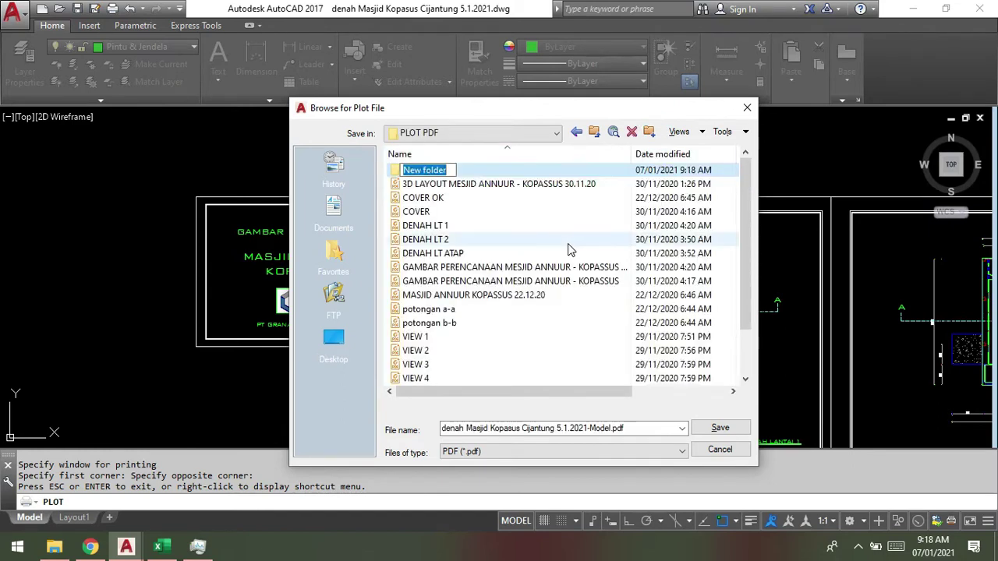
pyautogui.write('7')
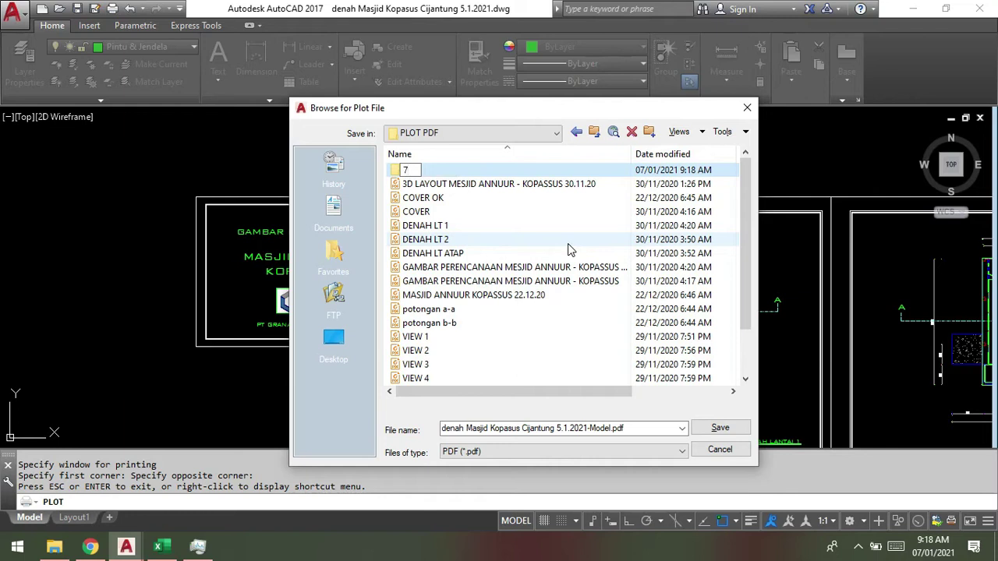
pyautogui.write('.1.2020')
pyautogui.press('Return')
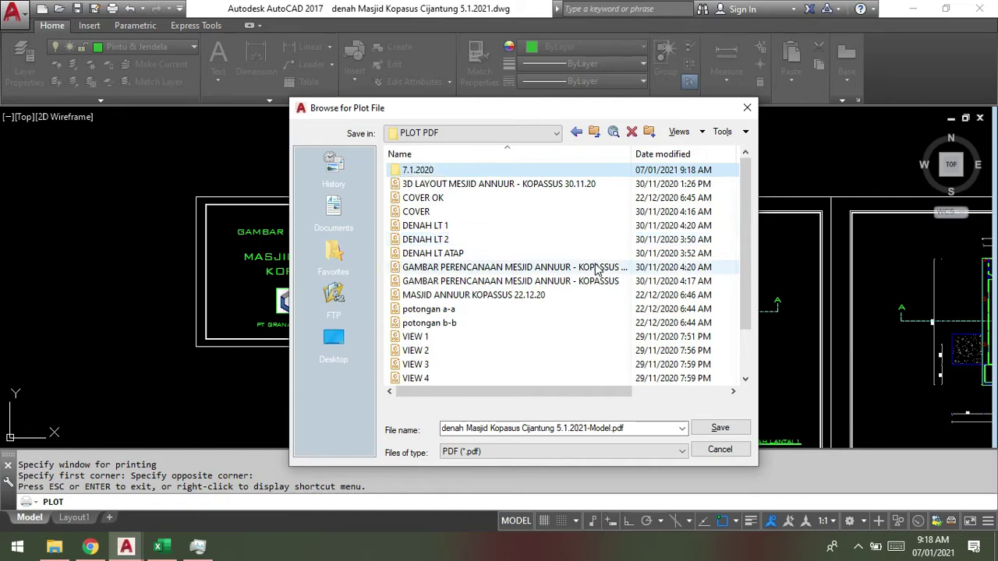
pyautogui.doubleClick(501, 171)
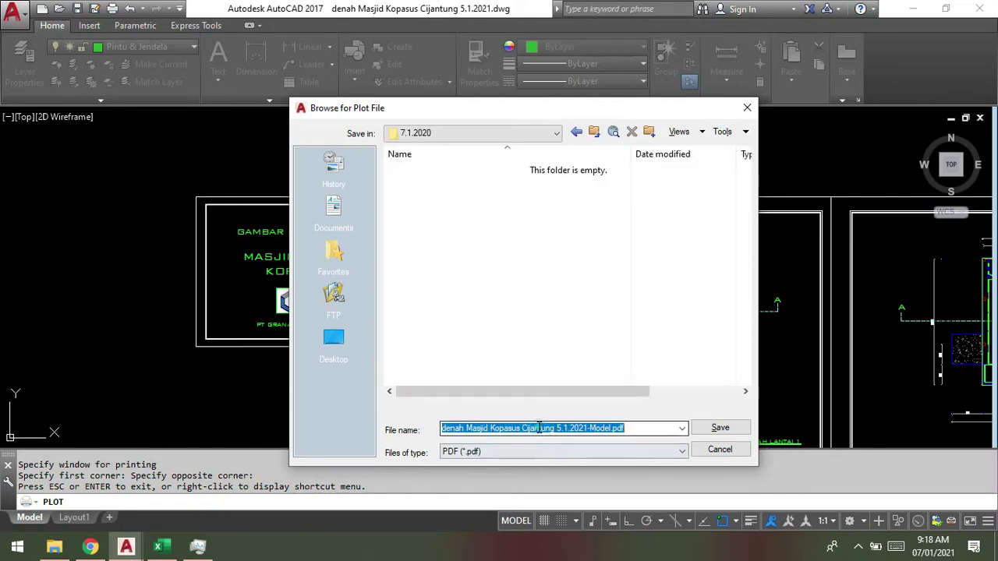
pyautogui.write('cover')
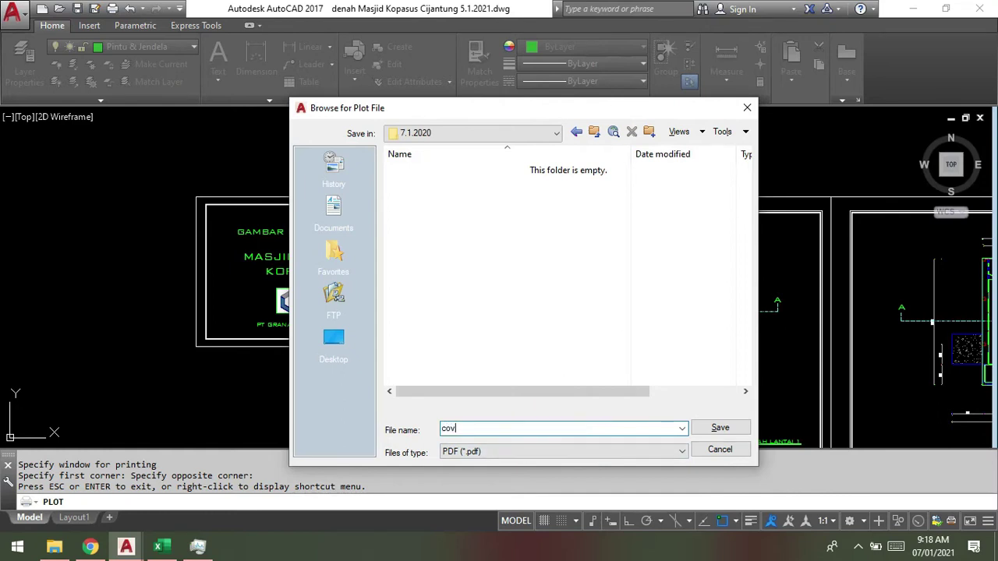
pyautogui.click(719, 431)
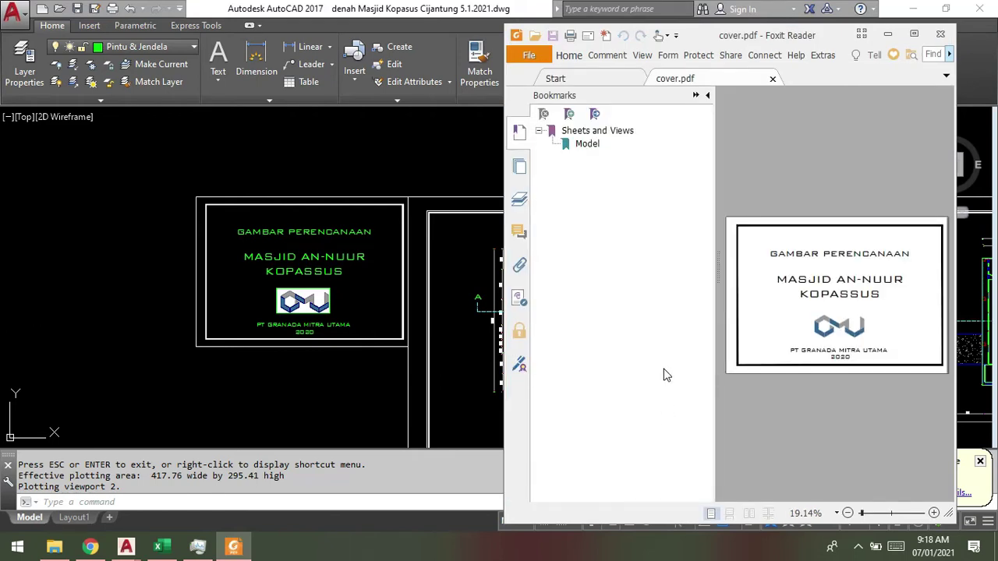
# Leave cover.pdf in Foxit Reader and return to the AutoCAD mosque drawing.
pyautogui.click(367, 178)
# Cancel the stray selections, zoom and pan to the cover and plan sheets, and start PLOT.
pyautogui.click(436, 168)
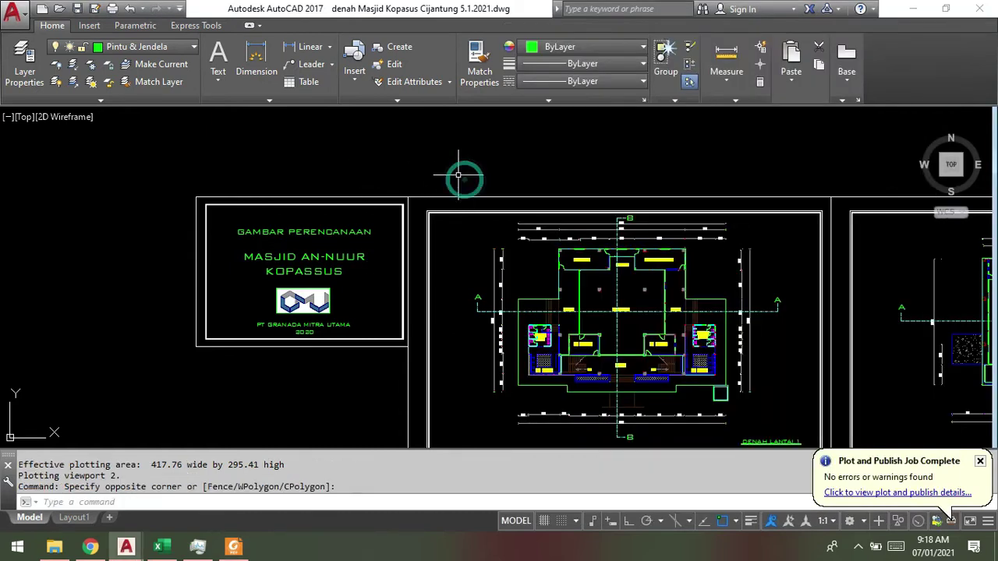
pyautogui.press('Escape')
pyautogui.press('Escape')
pyautogui.click(409, 145)
pyautogui.press('Escape')
pyautogui.press('Escape')
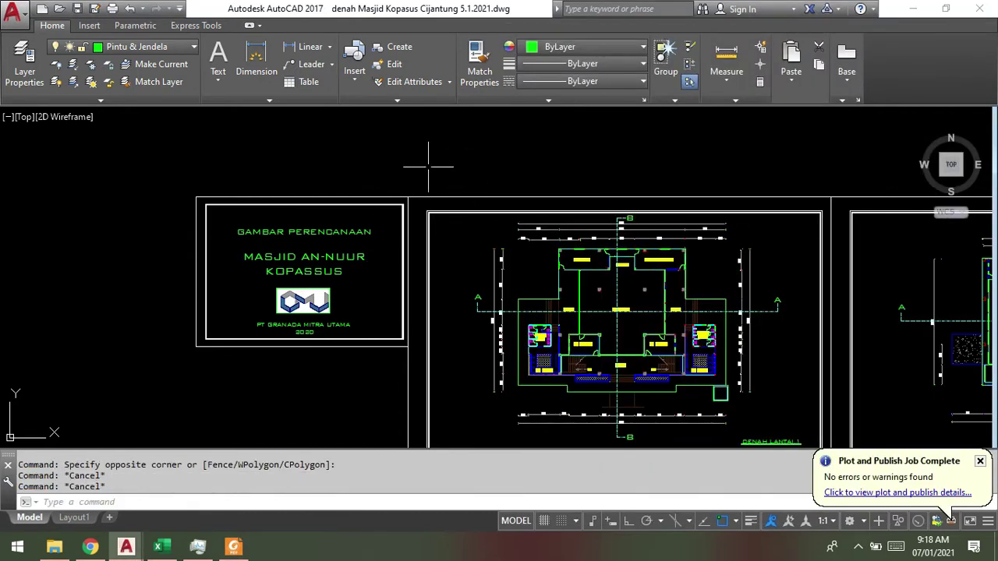
pyautogui.scroll(-2, 428, 170)
pyautogui.scroll(1, 632, 281)
pyautogui.scroll(-1, 614, 320)
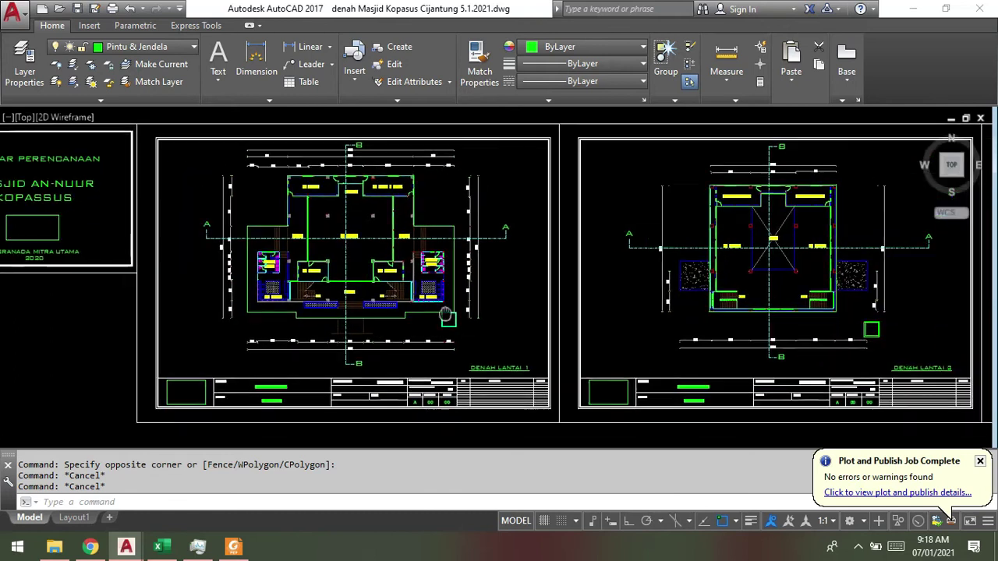
pyautogui.scroll(-1, 663, 312)
pyautogui.scroll(-2, 724, 301)
pyautogui.scroll(1, 723, 301)
pyautogui.scroll(1, 171, 289)
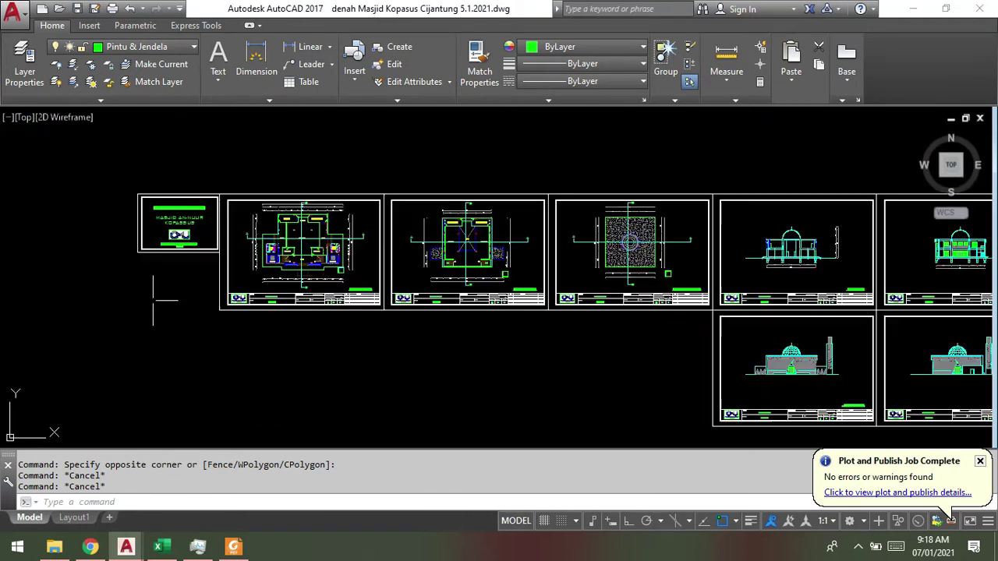
pyautogui.scroll(1, 174, 283)
pyautogui.moveTo(355, 258); pyautogui.dragTo(386, 294, button='middle')
pyautogui.scroll(1, 386, 294)
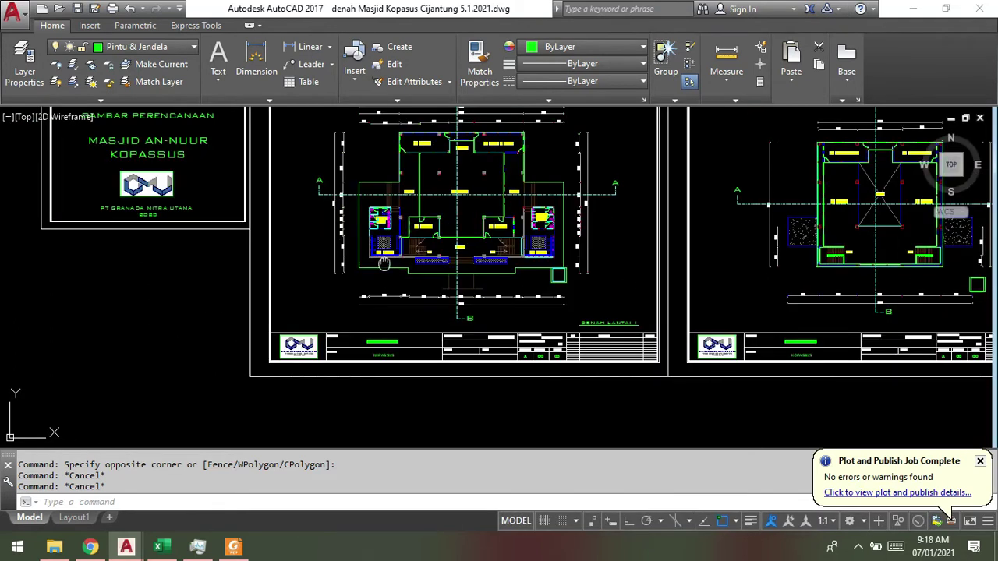
pyautogui.scroll(-1, 386, 294)
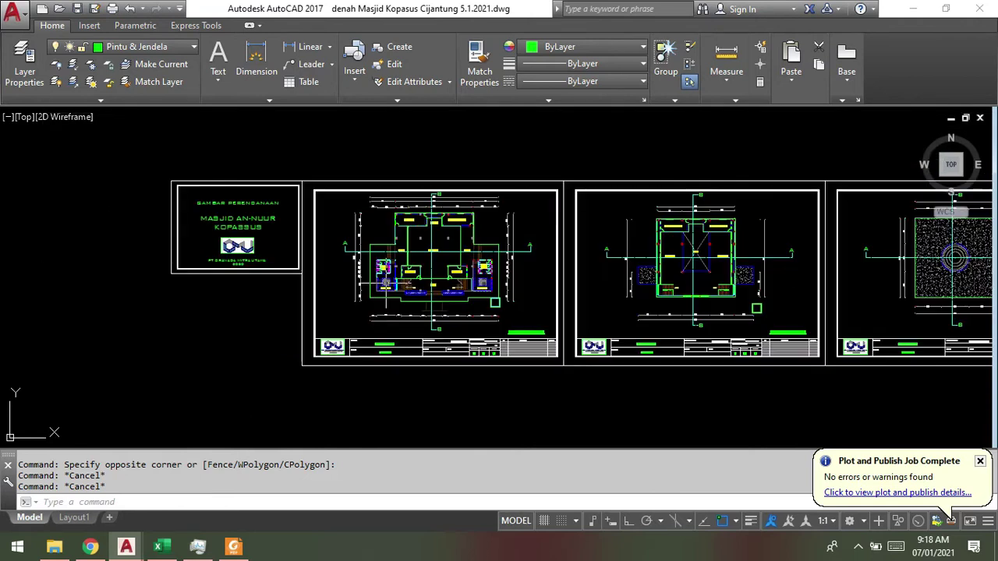
pyautogui.scroll(1, 385, 282)
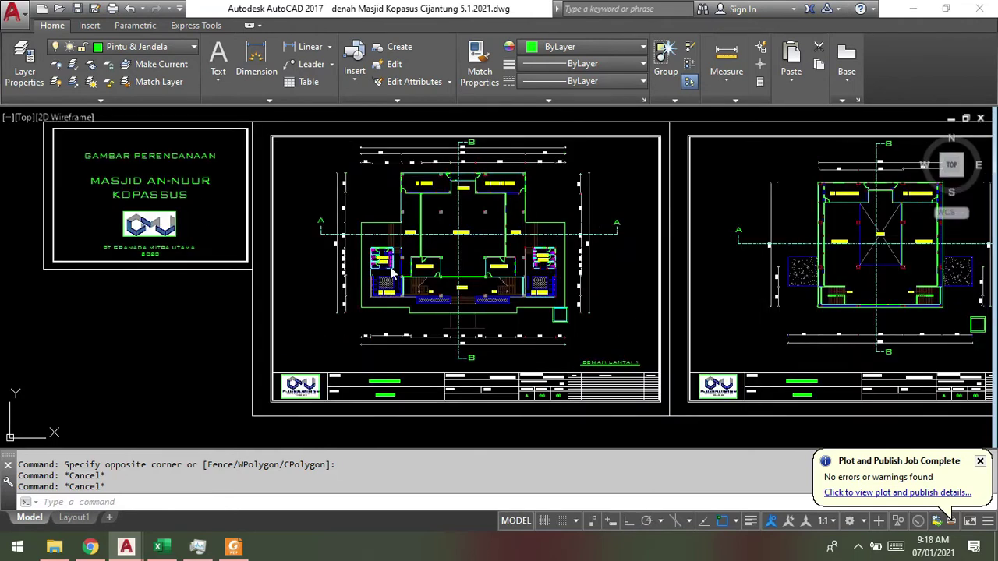
pyautogui.hotkey('ctrl', 'p')
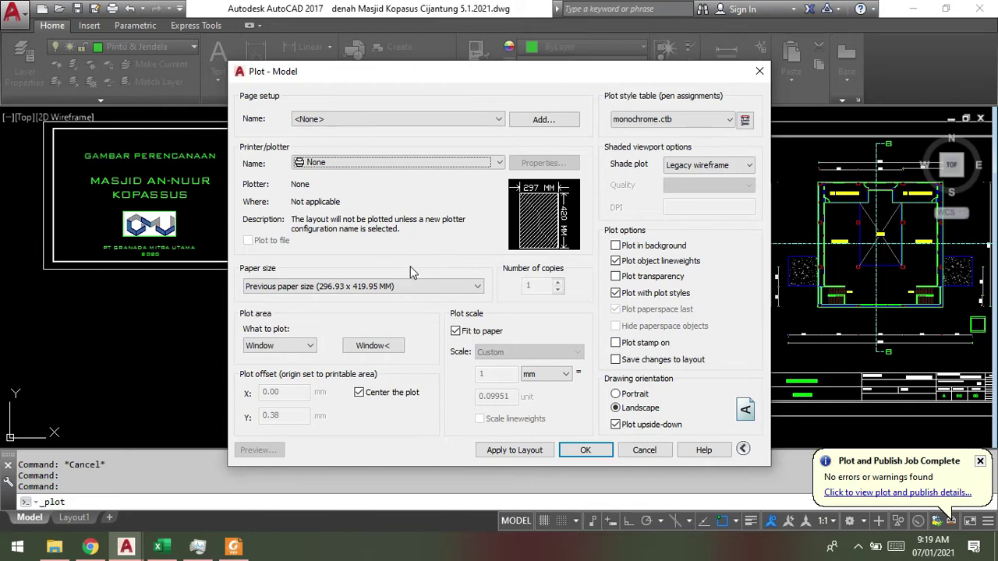
# Load the <Previous plot> page setup in the Plot dialog.
pyautogui.click(434, 119)
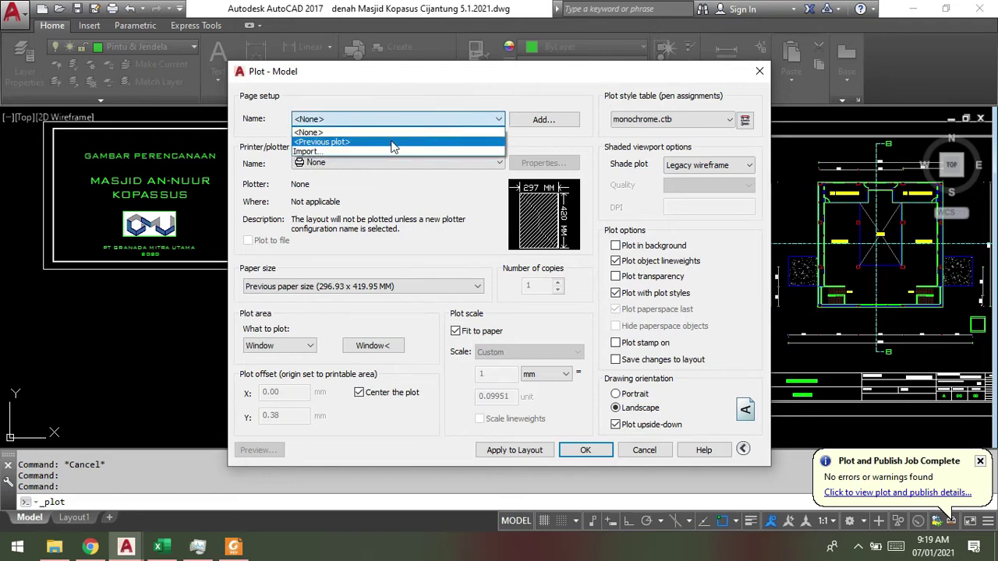
pyautogui.click(349, 151)
pyautogui.click(428, 119)
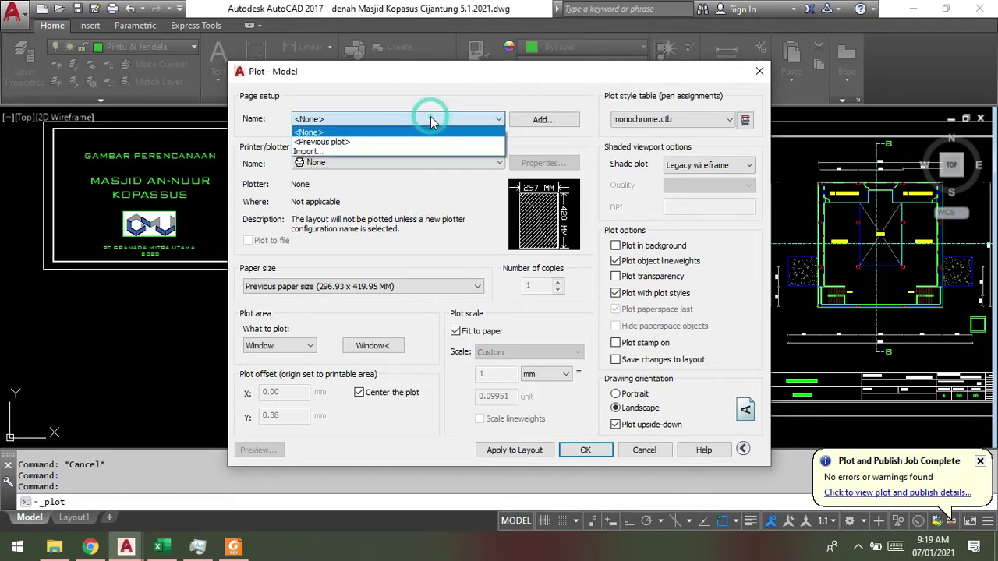
pyautogui.click(360, 142)
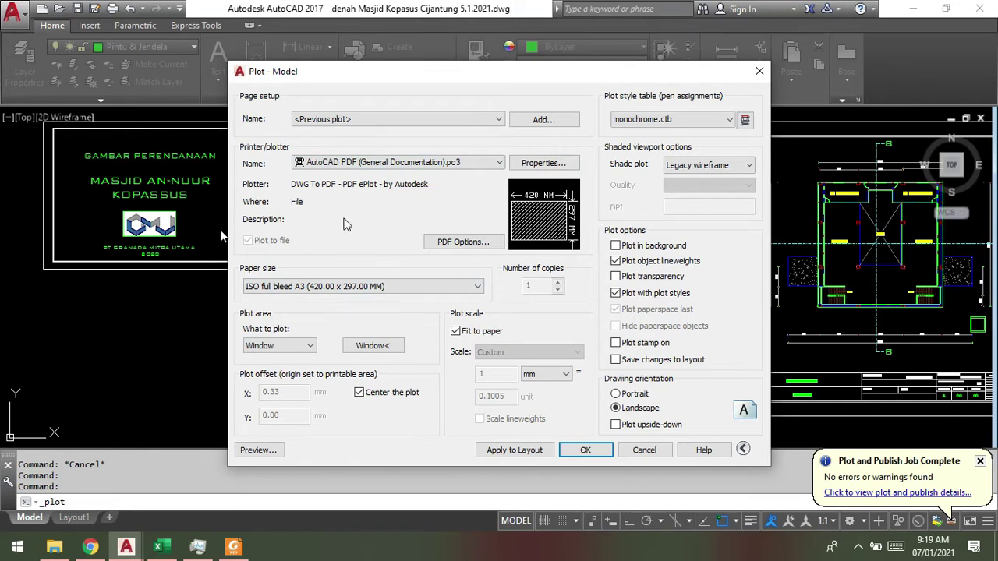
# Window the DENAH LANTAI 1 sheet as the plot area and preview it.
pyautogui.click(372, 348)
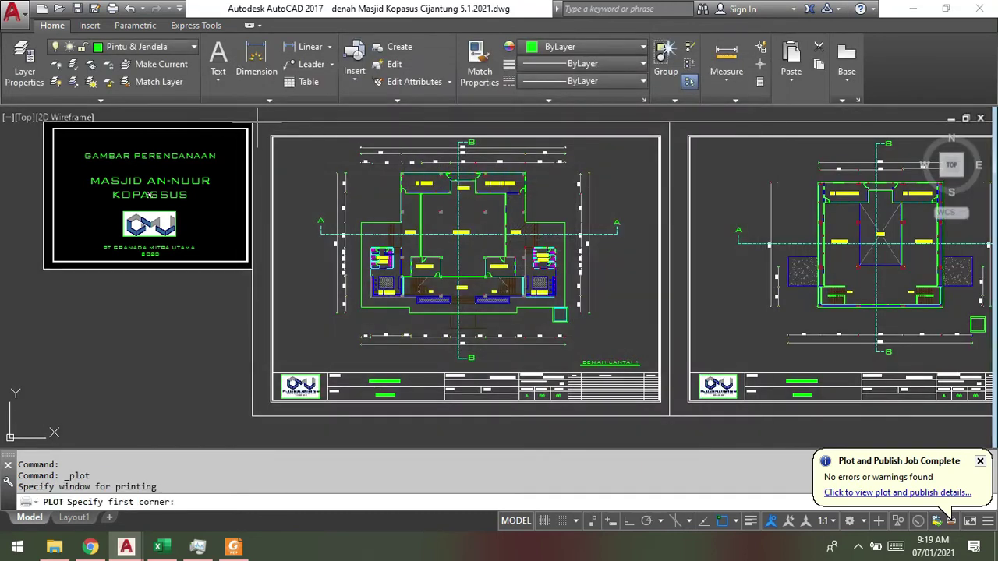
pyautogui.click(252, 122)
pyautogui.press('Escape')
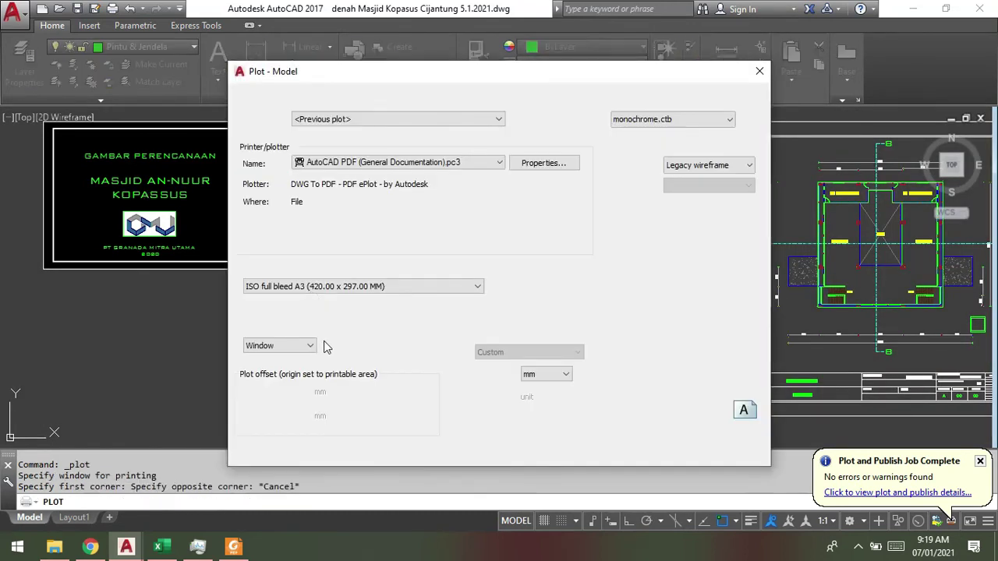
pyautogui.click(369, 347)
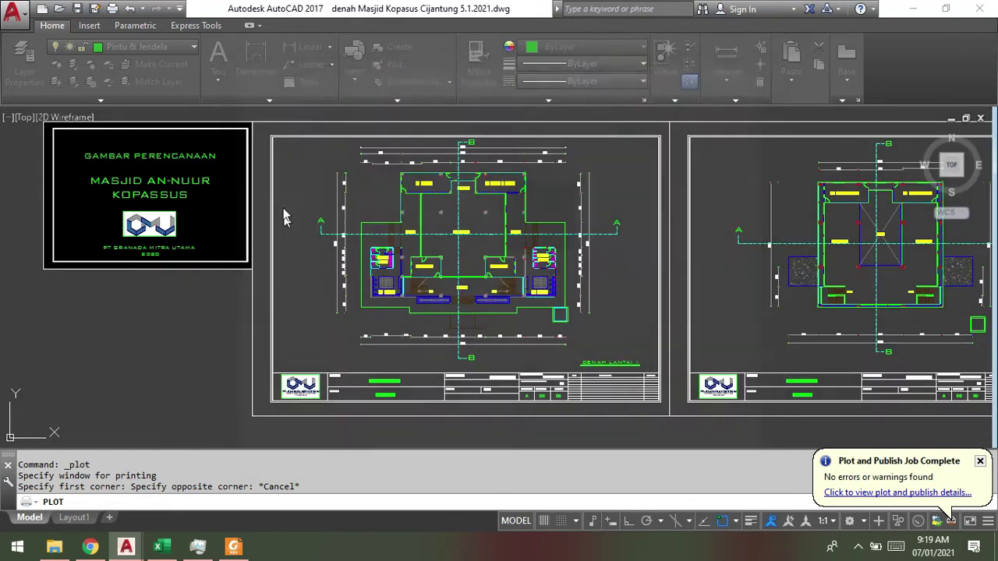
pyautogui.click(252, 123)
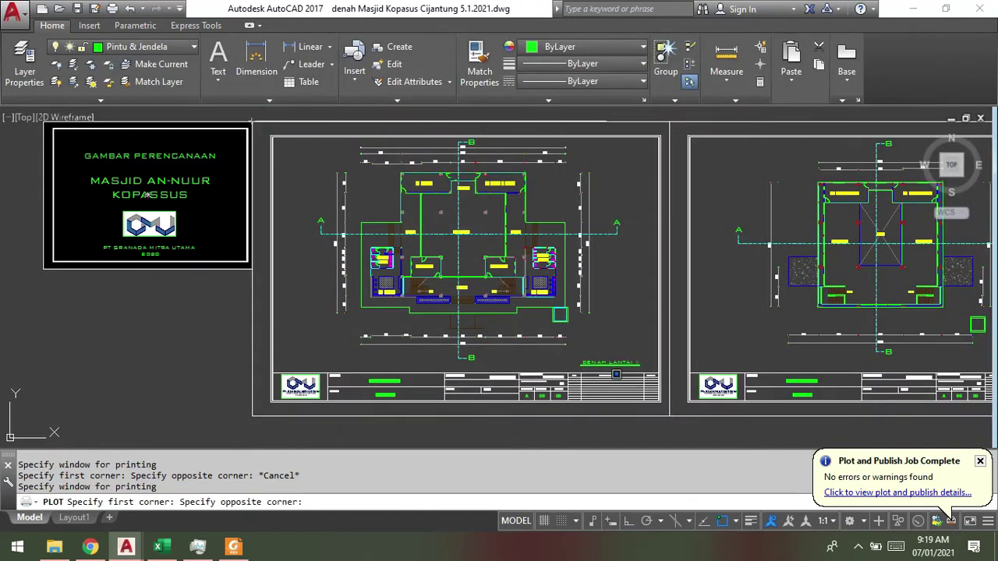
pyautogui.click(669, 417)
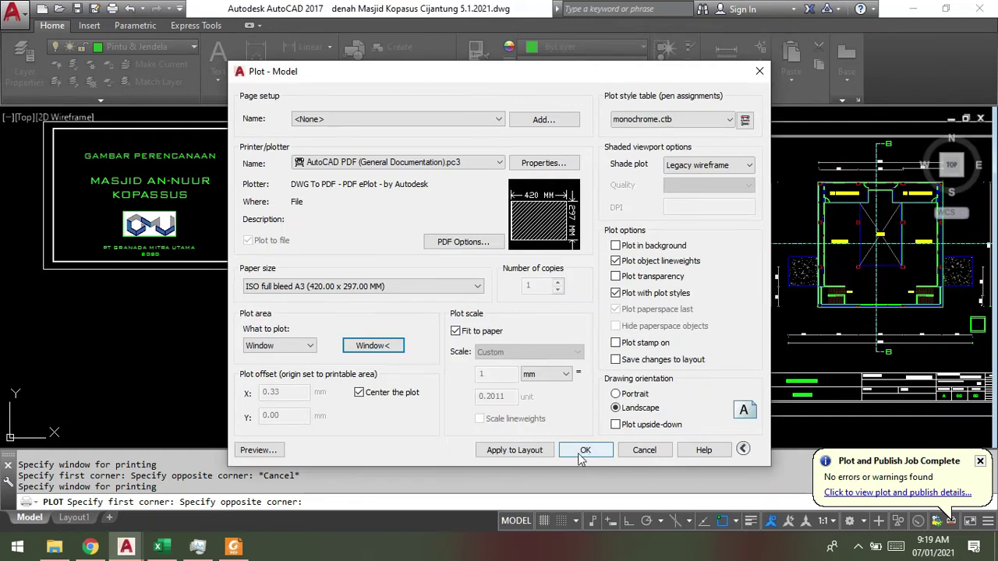
pyautogui.click(258, 450)
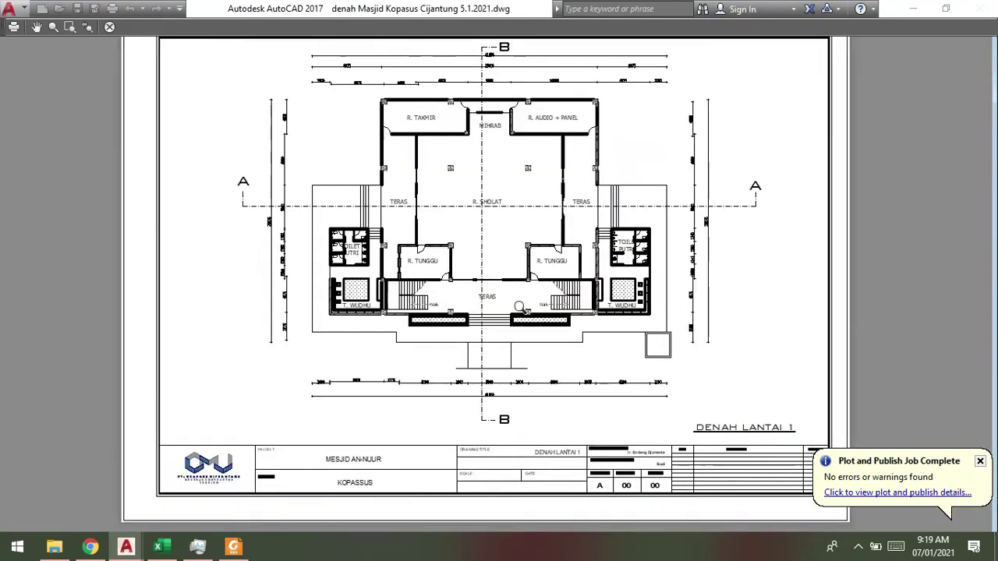
# Zoom around the DENAH LANTAI 1 plot preview to check it, then close the preview.
pyautogui.scroll(5, 502, 322)
pyautogui.scroll(-1, 520, 262)
pyautogui.scroll(-2, 531, 261)
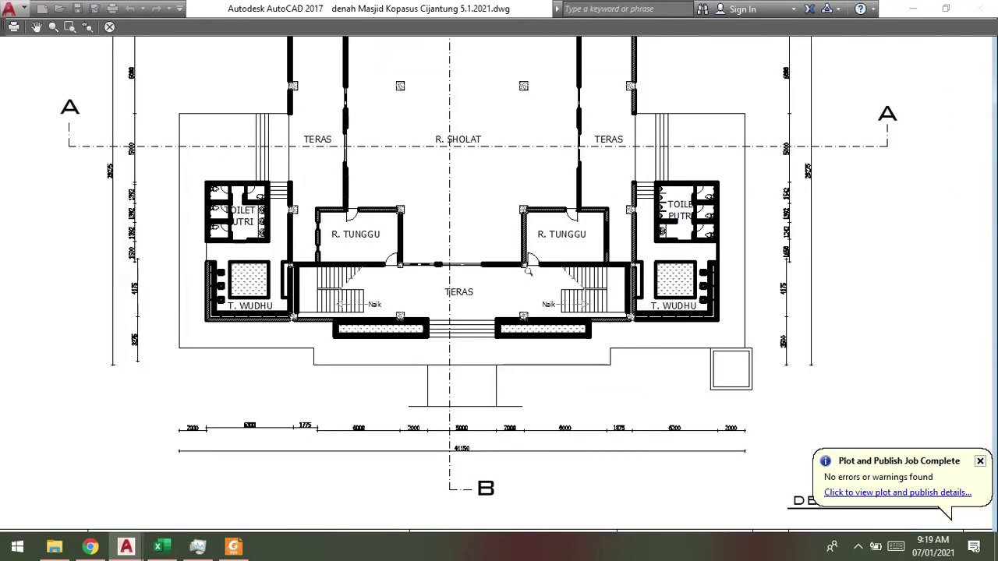
pyautogui.scroll(2, 663, 219)
pyautogui.scroll(3, 663, 216)
pyautogui.scroll(2, 647, 242)
pyautogui.scroll(-2, 605, 259)
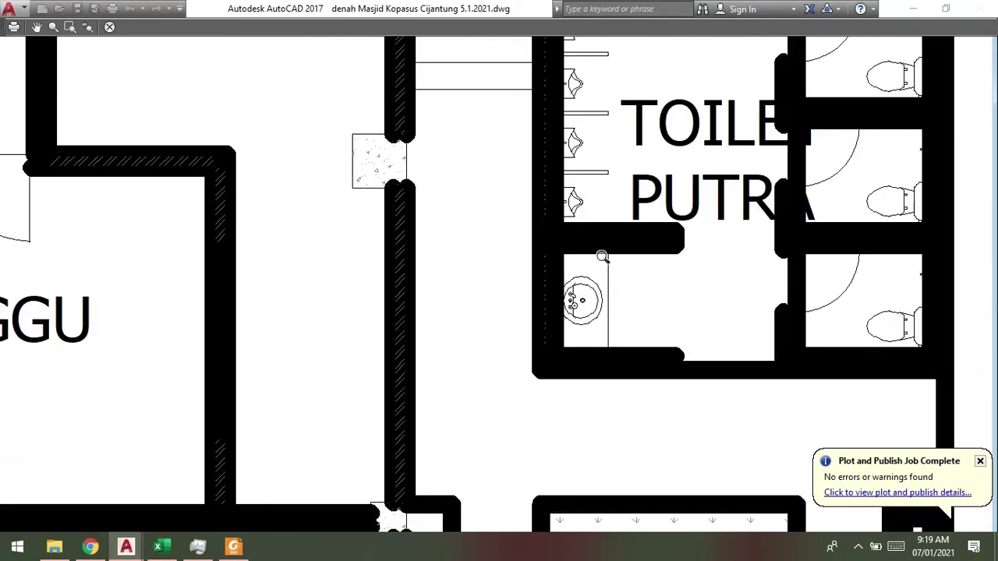
pyautogui.scroll(-3, 602, 260)
pyautogui.scroll(-2, 600, 262)
pyautogui.scroll(2, 548, 128)
pyautogui.scroll(5, 590, 80)
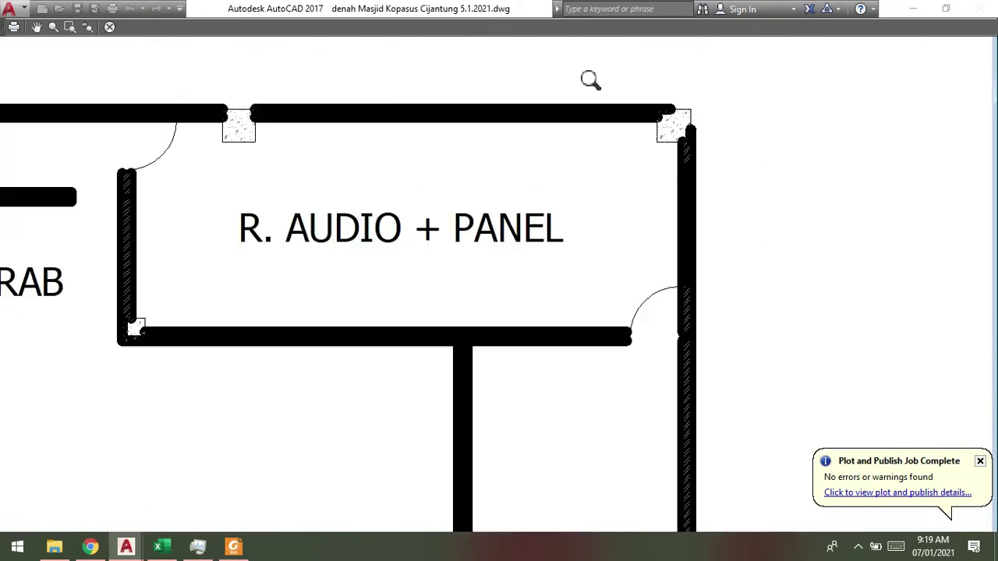
pyautogui.scroll(2, 595, 78)
pyautogui.scroll(-1, 601, 109)
pyautogui.scroll(-5, 596, 125)
pyautogui.scroll(-5, 595, 124)
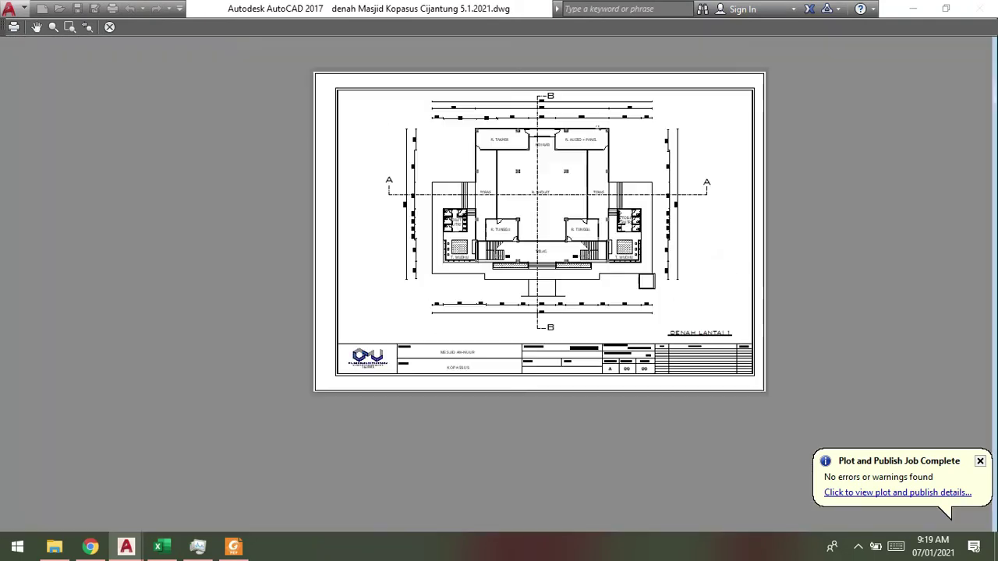
pyautogui.press('Escape')
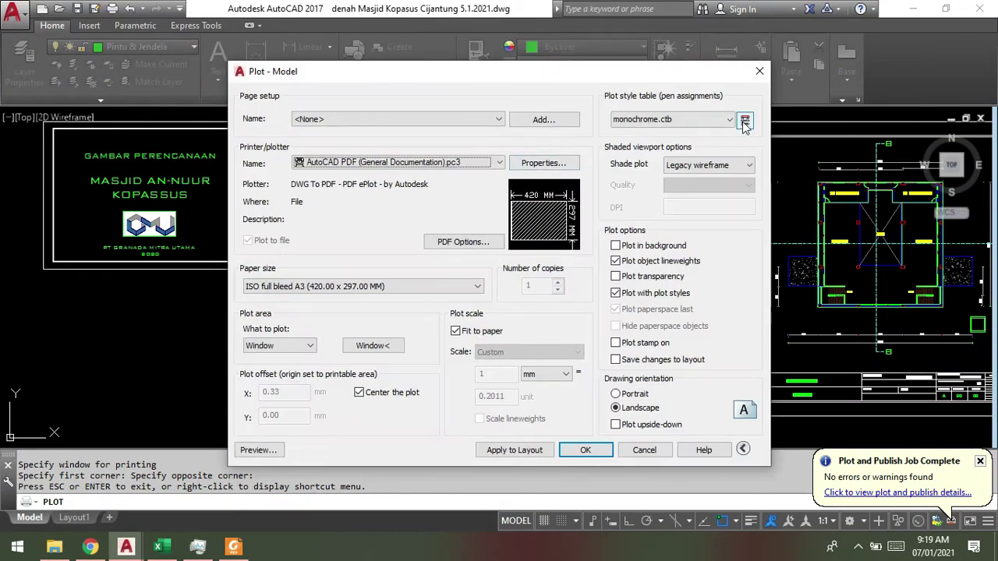
# Give Color 5 a 0.0000 mm lineweight in monochrome.ctb, save it, and preview DENAH LANTAI 1 again.
pyautogui.click(745, 121)
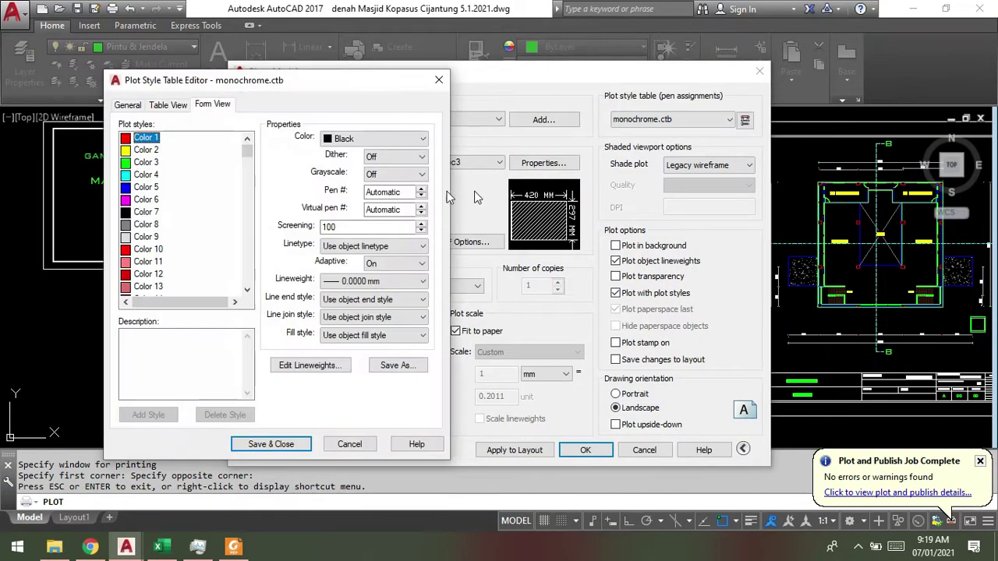
pyautogui.click(147, 175)
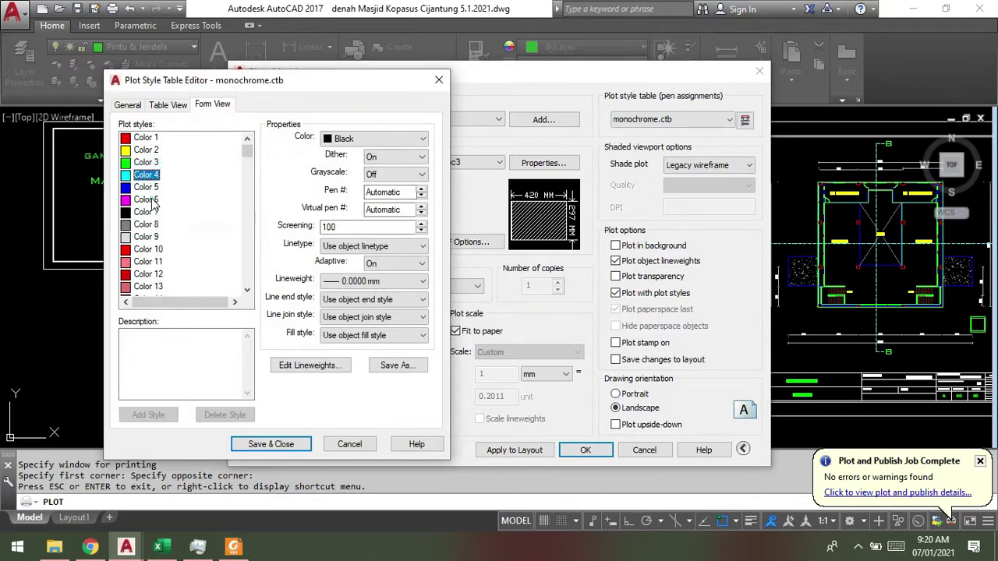
pyautogui.click(146, 137)
pyautogui.click(148, 188)
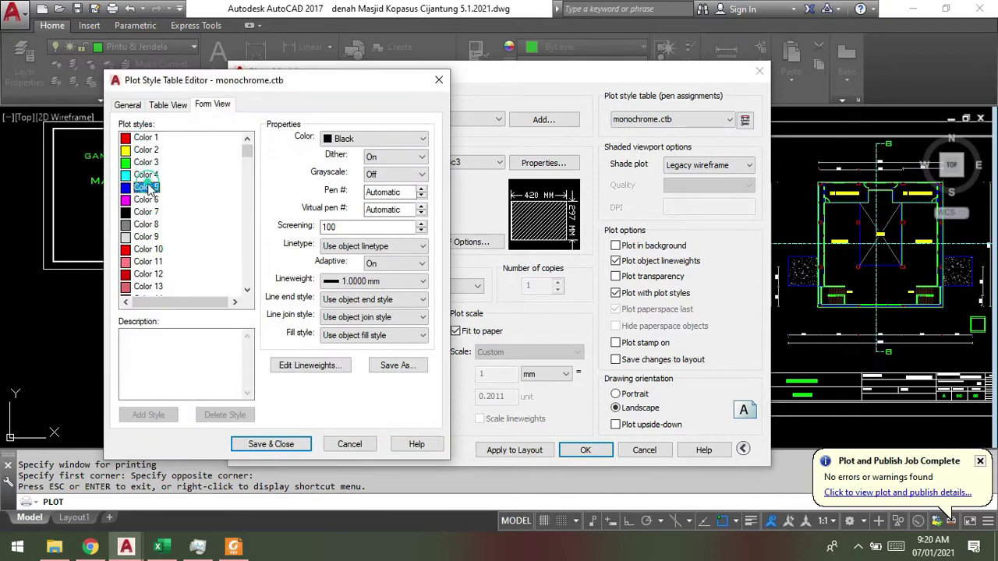
pyautogui.click(148, 200)
pyautogui.click(149, 189)
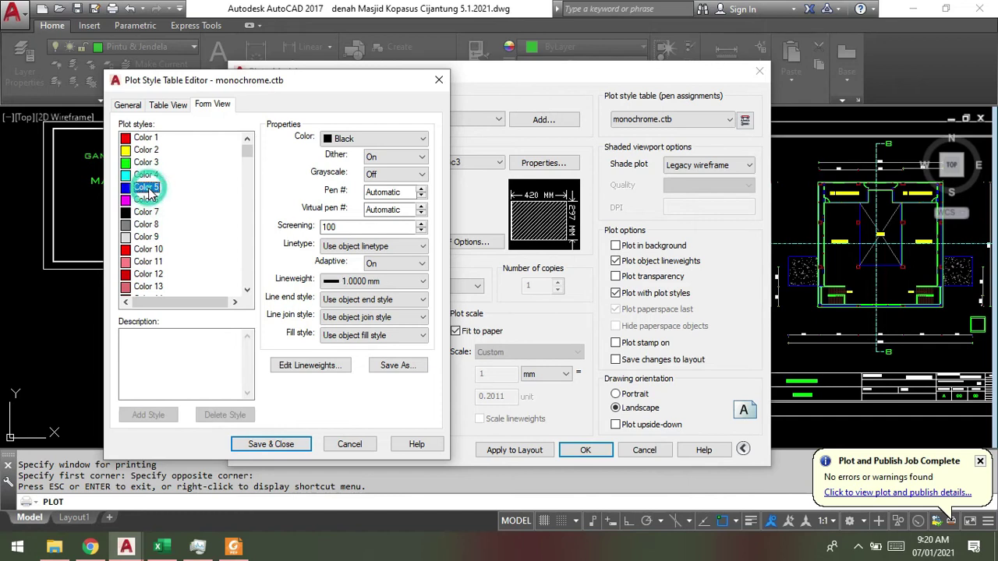
pyautogui.click(380, 282)
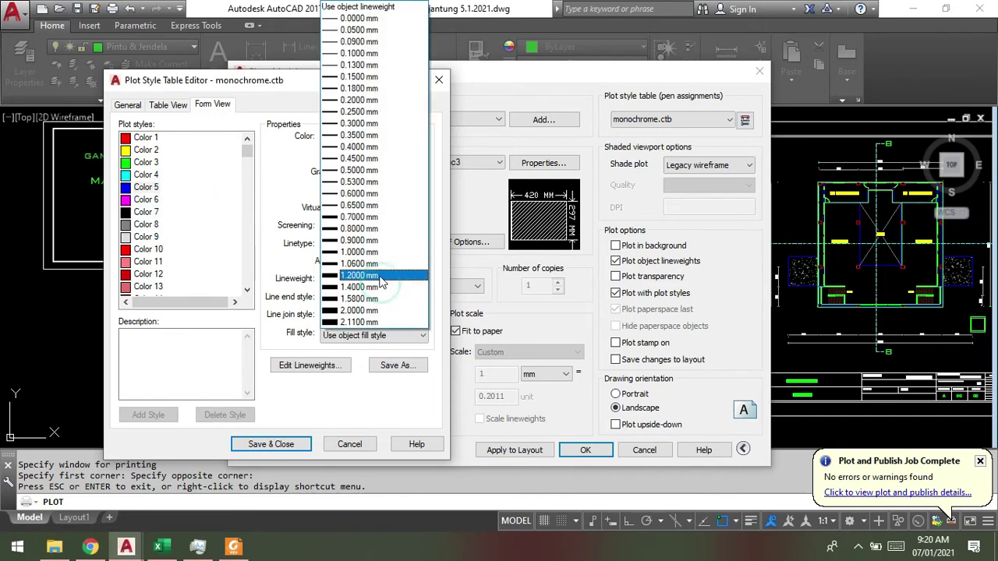
pyautogui.click(375, 18)
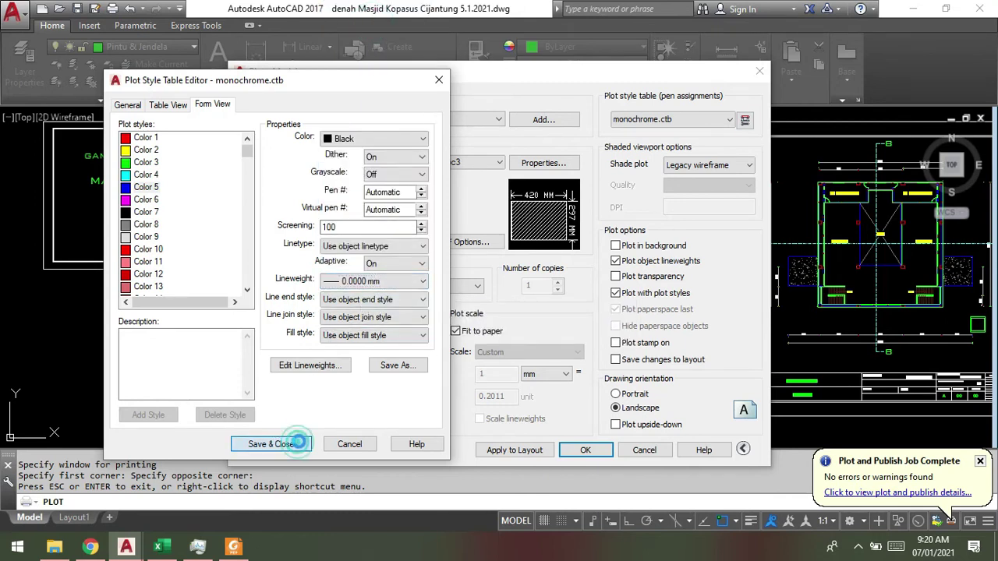
pyautogui.click(271, 444)
pyautogui.click(258, 510)
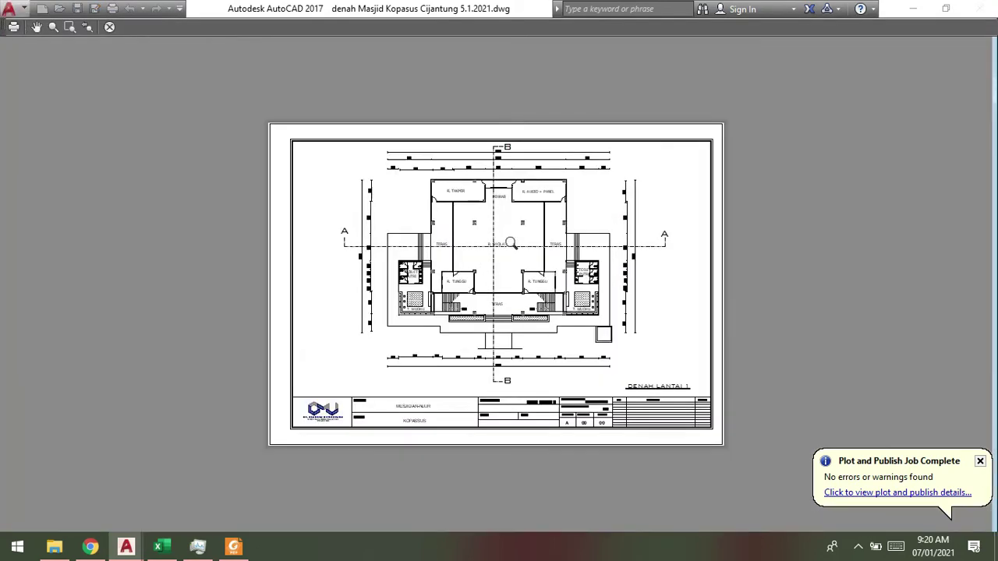
# Zoom through the DENAH LANTAI 1 preview details, then plot the sheet from the preview.
pyautogui.scroll(5, 553, 214)
pyautogui.scroll(5, 580, 211)
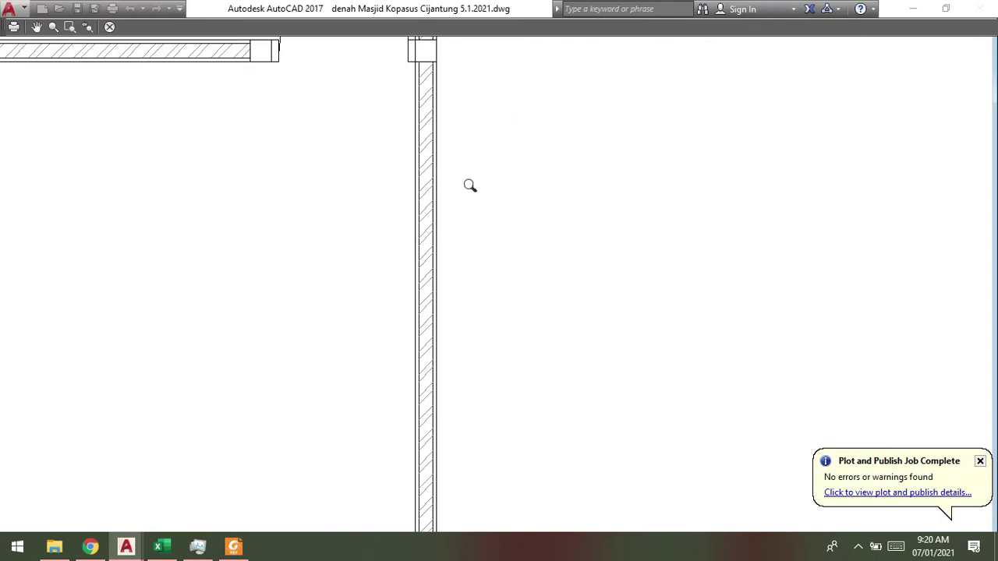
pyautogui.scroll(-4, 639, 260)
pyautogui.scroll(-2, 639, 265)
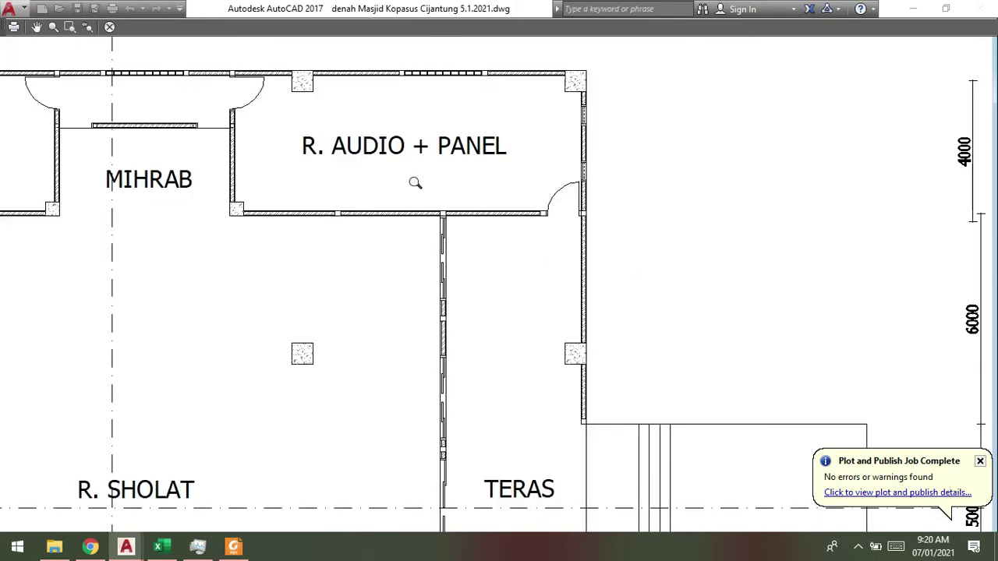
pyautogui.scroll(4, 452, 54)
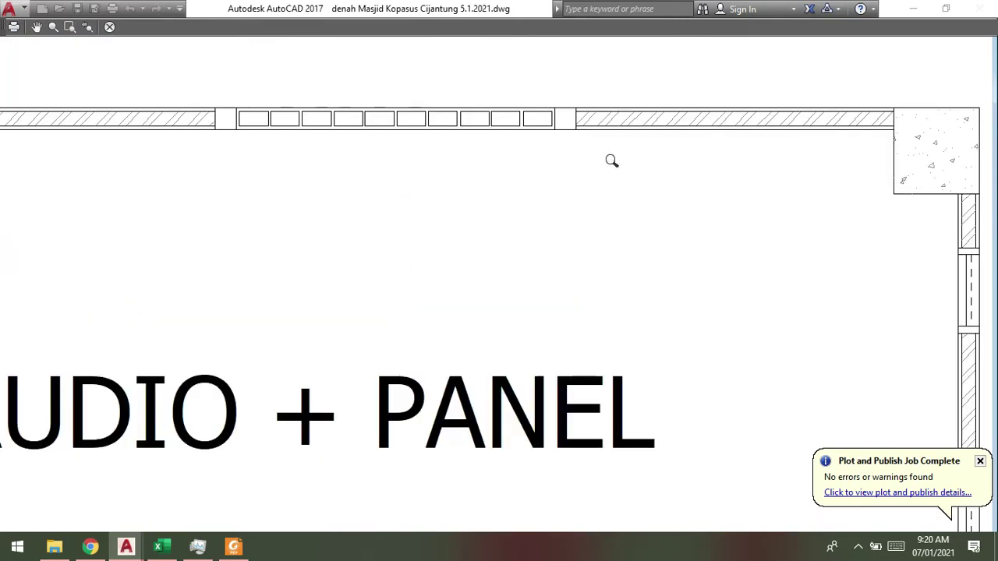
pyautogui.scroll(-3, 609, 163)
pyautogui.scroll(-2, 468, 171)
pyautogui.scroll(4, 343, 167)
pyautogui.scroll(2, 355, 148)
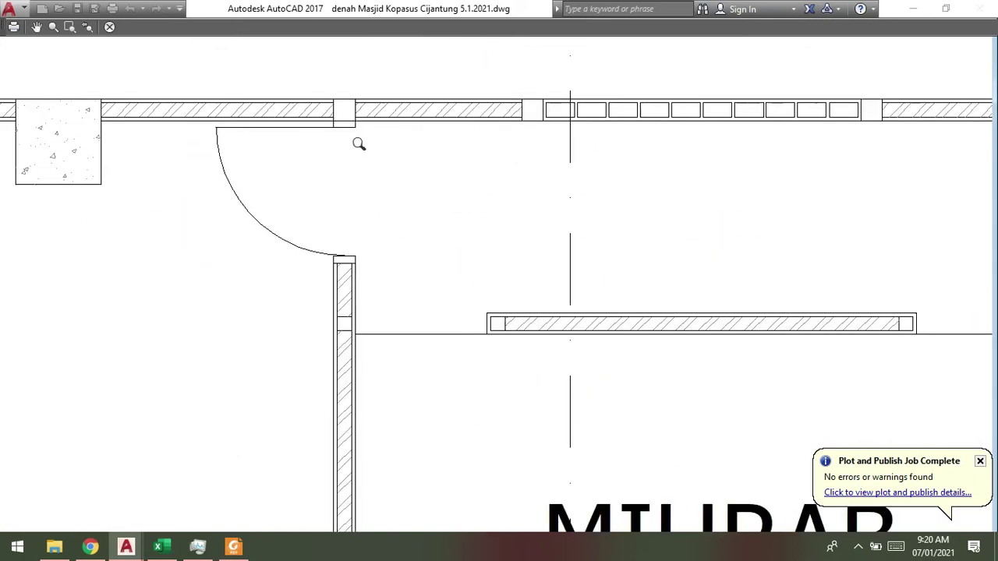
pyautogui.scroll(-4, 372, 140)
pyautogui.scroll(-3, 378, 156)
pyautogui.scroll(-1, 429, 234)
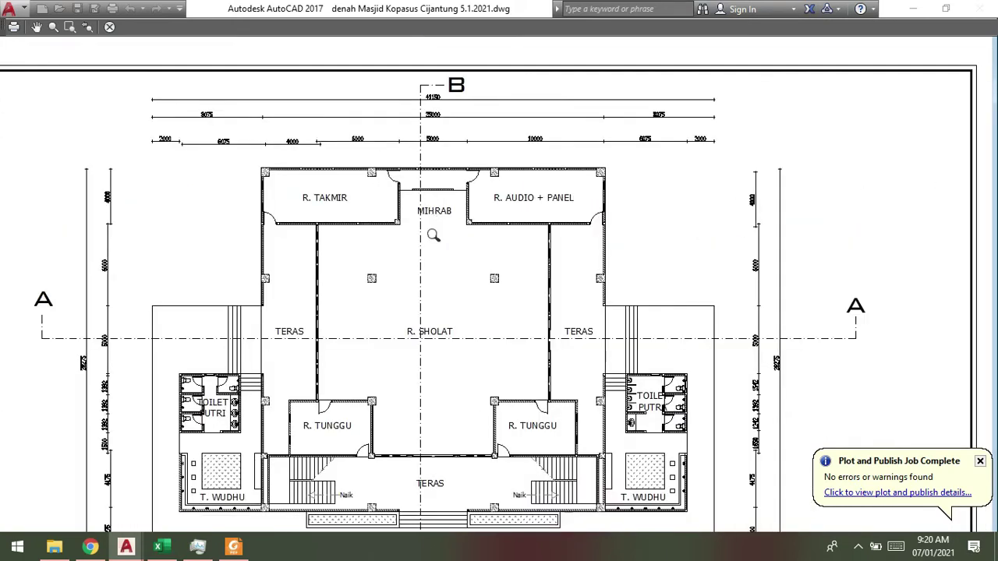
pyautogui.scroll(1, 425, 421)
pyautogui.scroll(2, 427, 444)
pyautogui.scroll(-2, 496, 257)
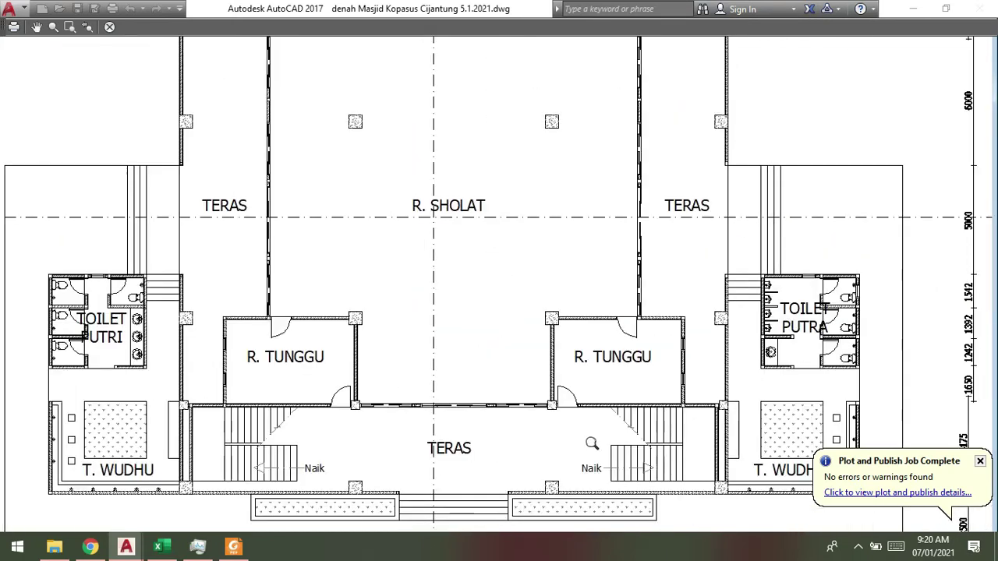
pyautogui.scroll(3, 592, 443)
pyautogui.scroll(2, 606, 403)
pyautogui.scroll(-3, 584, 236)
pyautogui.scroll(-2, 598, 168)
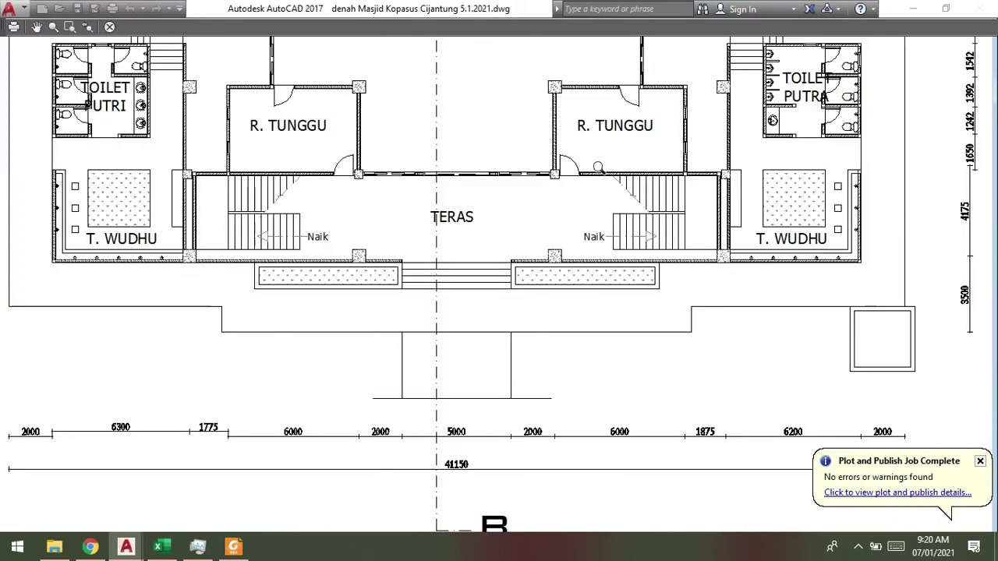
pyautogui.scroll(3, 519, 261)
pyautogui.scroll(-3, 517, 260)
pyautogui.scroll(-3, 524, 269)
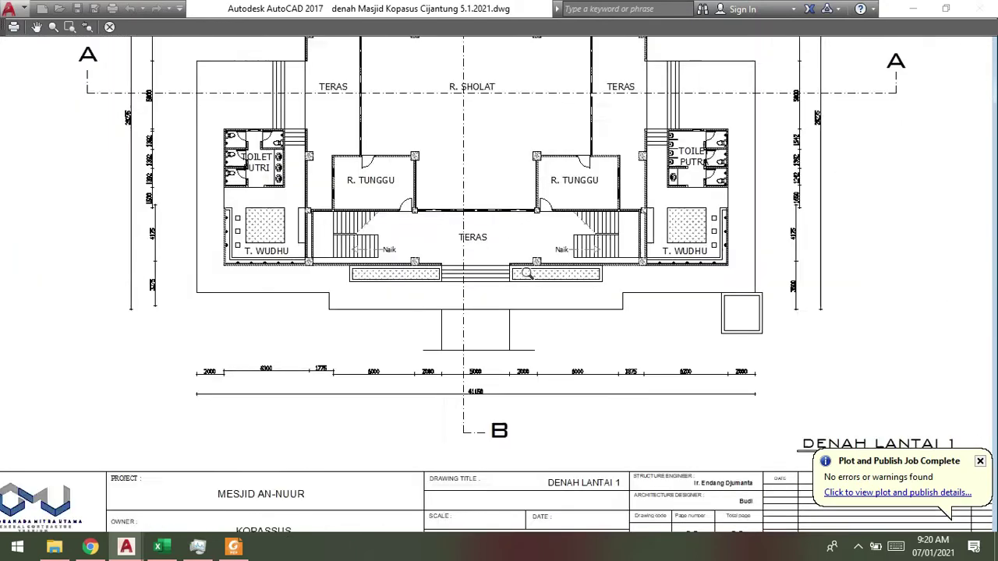
pyautogui.scroll(-2, 526, 274)
pyautogui.scroll(4, 560, 197)
pyautogui.scroll(2, 560, 200)
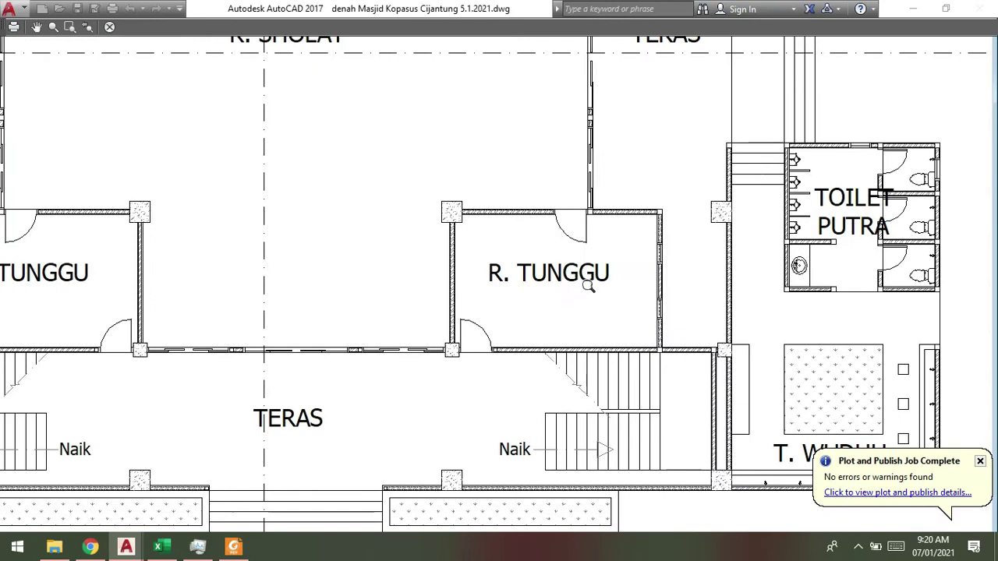
pyautogui.scroll(-2, 590, 286)
pyautogui.scroll(-2, 554, 328)
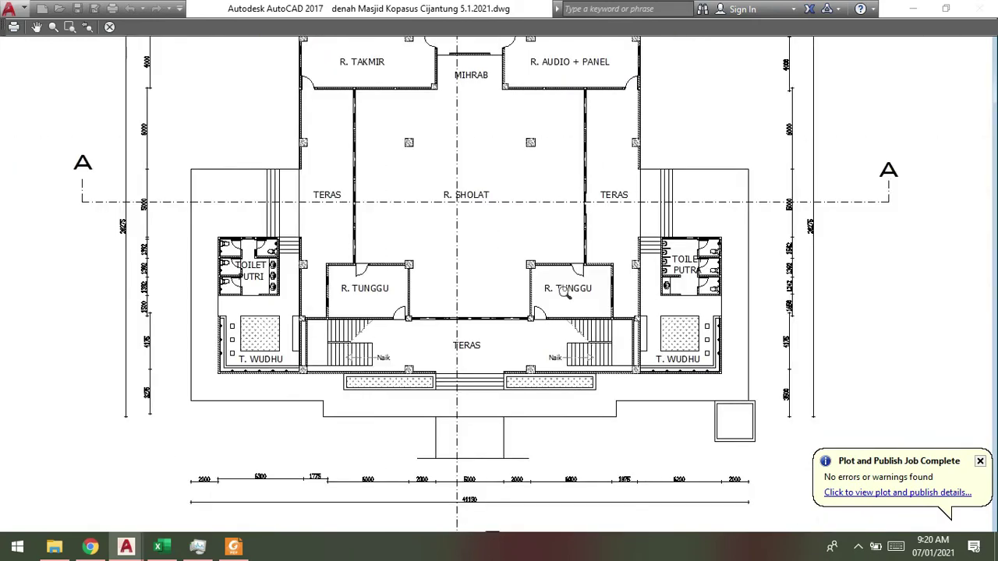
pyautogui.scroll(-3, 570, 285)
pyautogui.scroll(2, 603, 294)
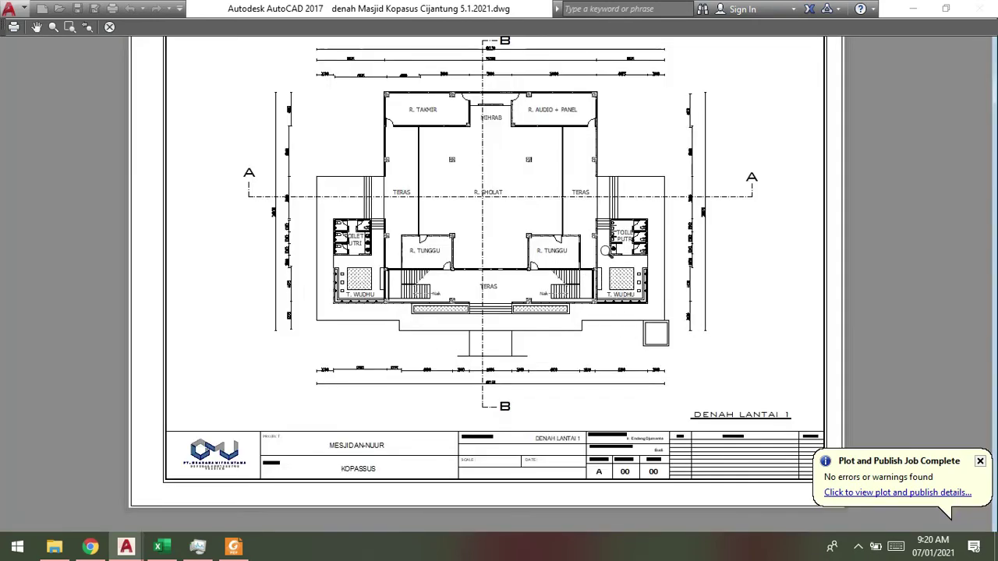
pyautogui.rightClick(576, 172)
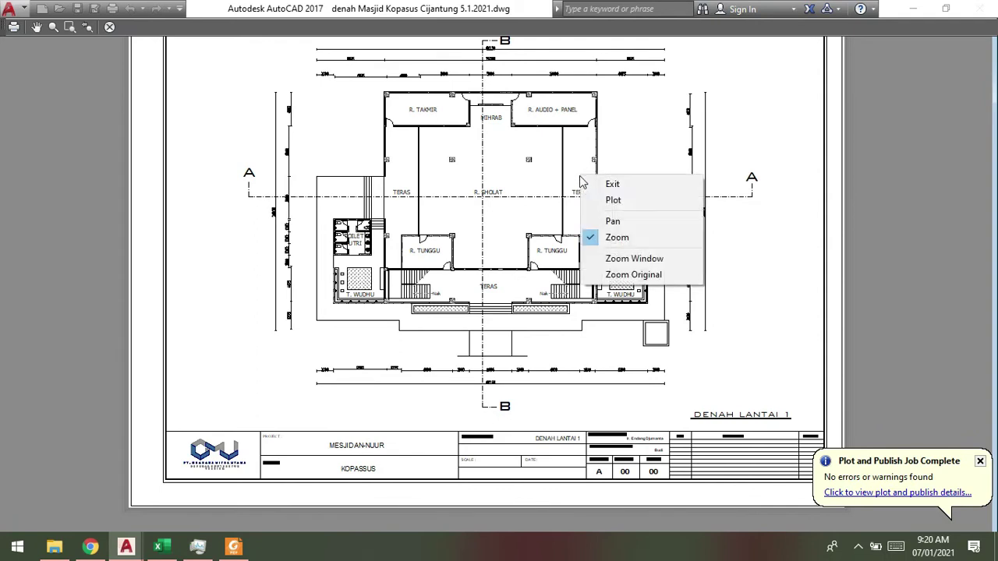
pyautogui.click(616, 200)
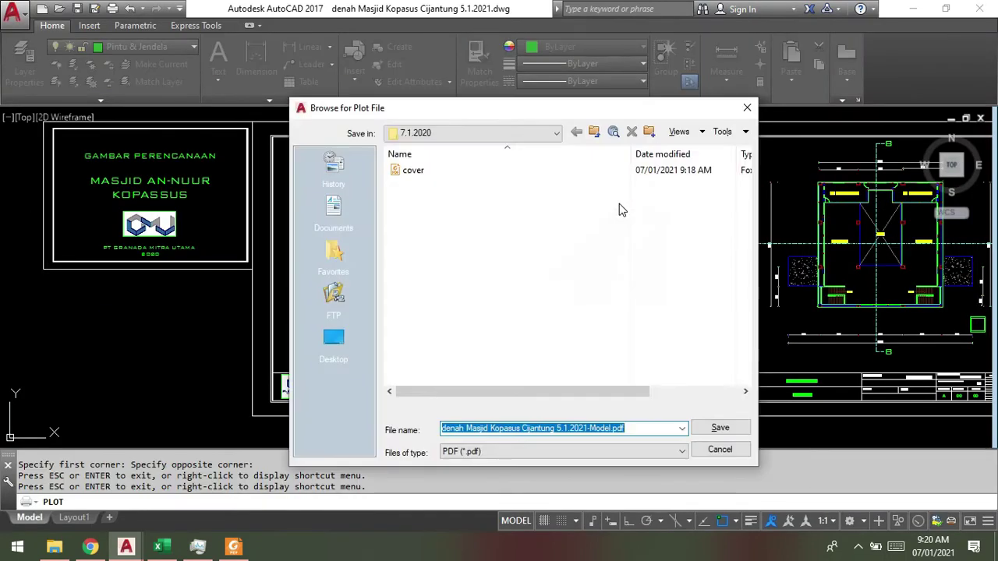
# Save the plotted sheet as 2.pdf in the 7.1.2020 folder.
pyautogui.write('2')
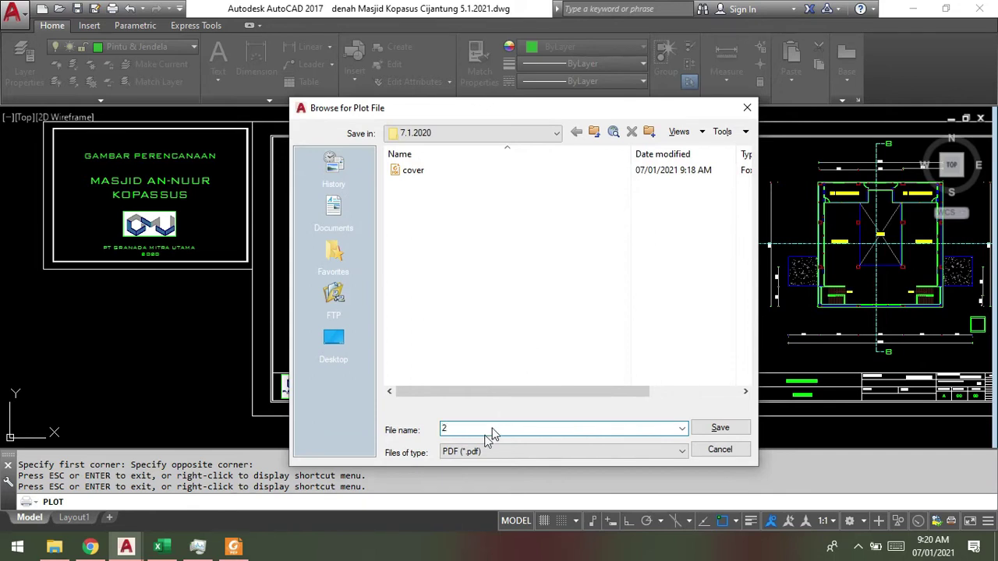
pyautogui.doubleClick(472, 431)
pyautogui.click(718, 429)
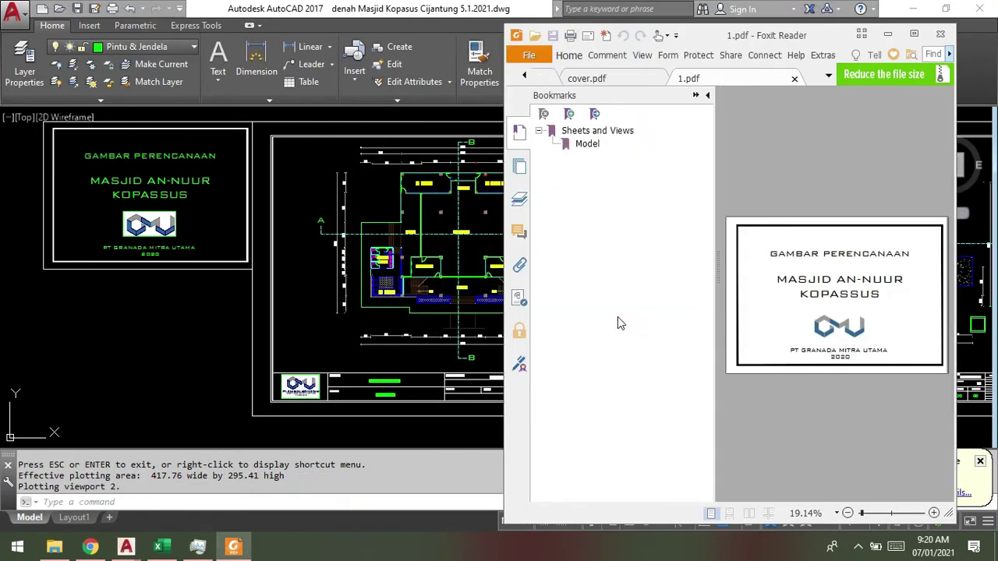
# Return to the drawing from Foxit, cancel the running command and zoom back out.
pyautogui.click(389, 263)
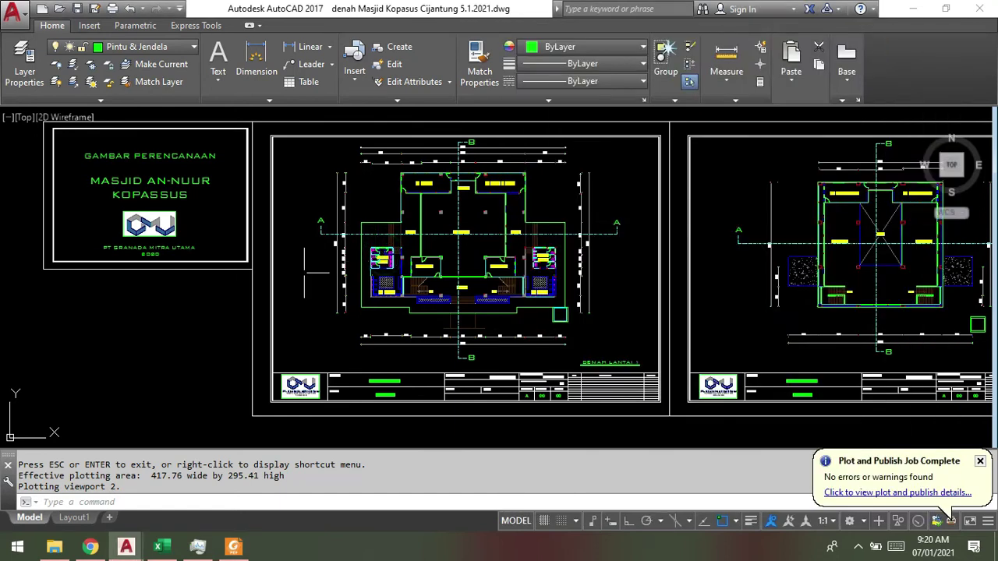
pyautogui.scroll(-3, 305, 281)
pyautogui.press('Escape')
pyautogui.scroll(2, 559, 294)
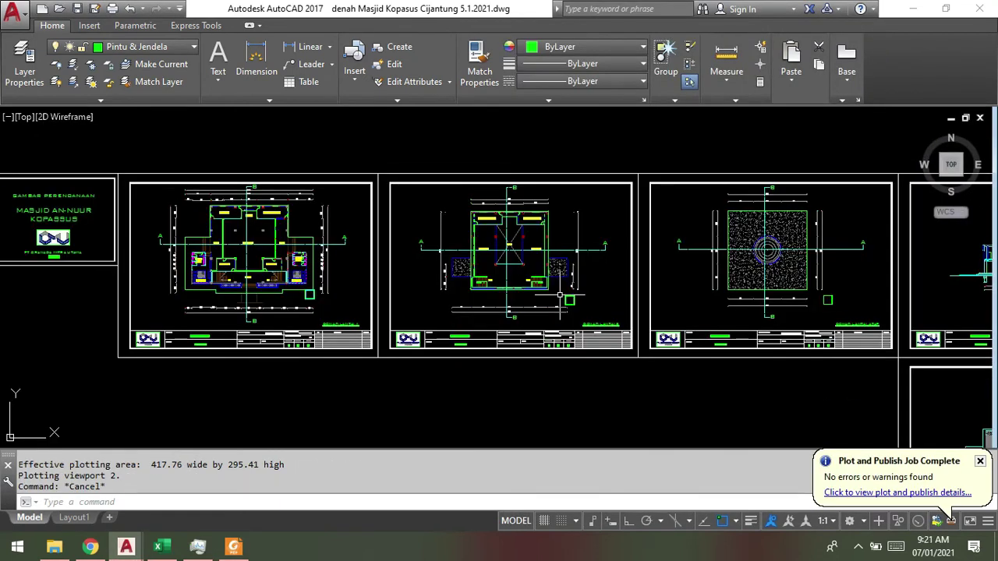
# Plot the second floor-plan sheet using the <Previous plot> page setup and a window around it.
pyautogui.press('Return')
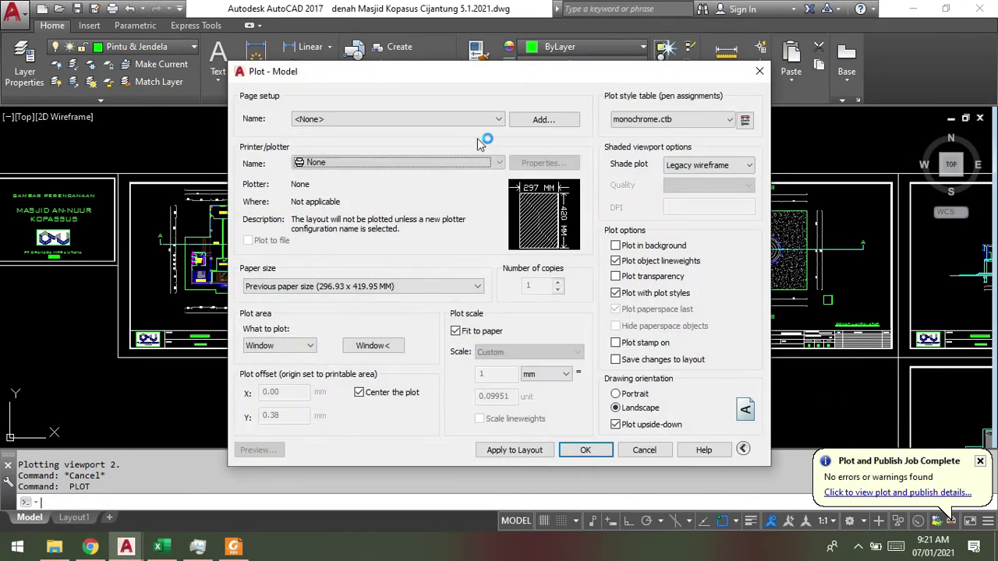
pyautogui.click(479, 119)
pyautogui.click(441, 139)
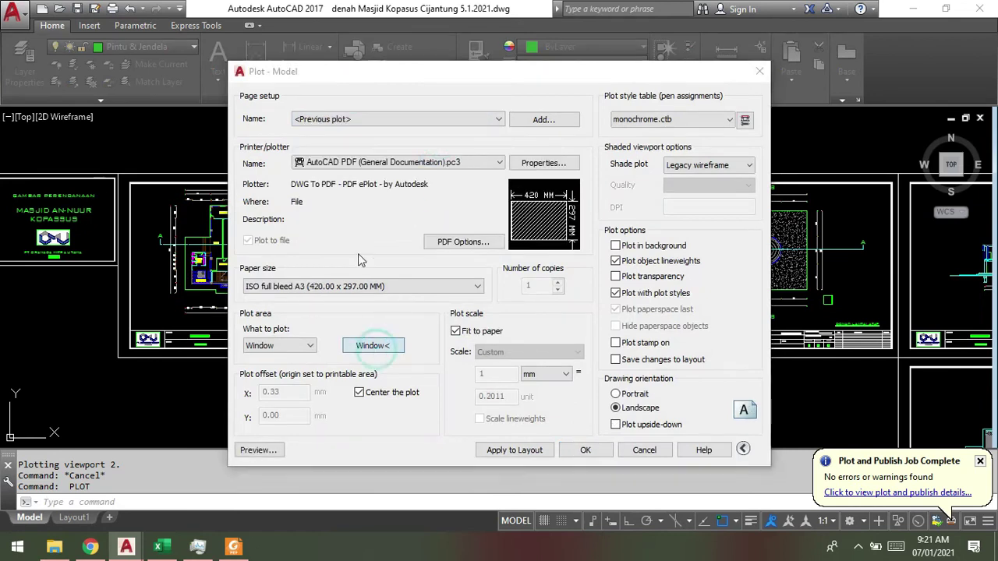
pyautogui.click(373, 346)
pyautogui.click(376, 173)
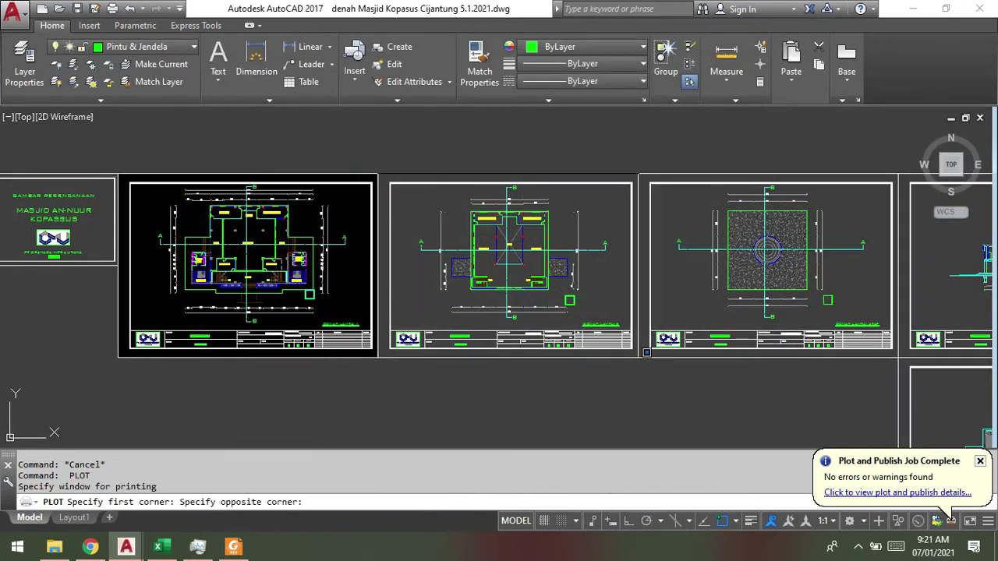
pyautogui.click(637, 358)
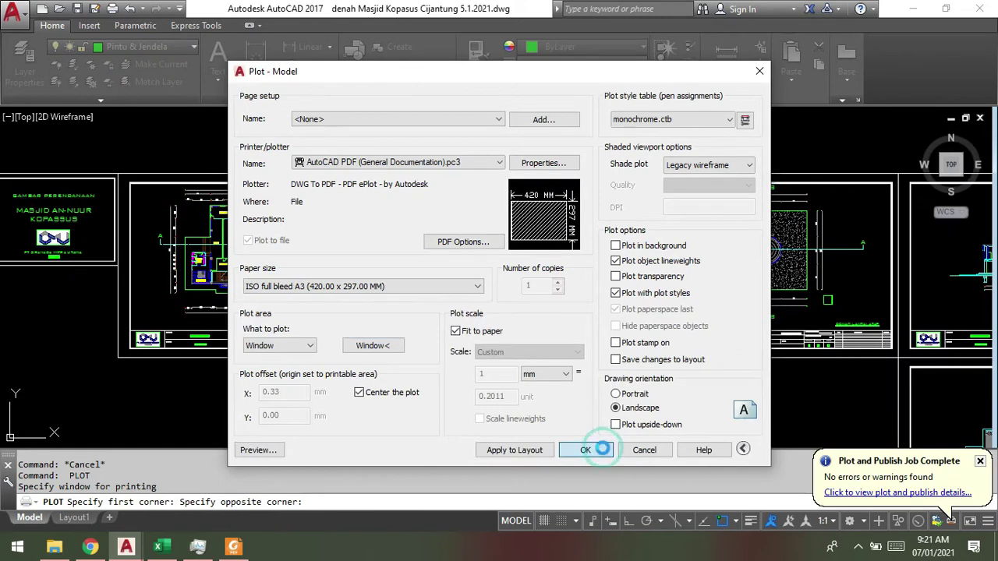
pyautogui.click(595, 441)
# Save the plot as 2.pdf and minimize Foxit Reader.
pyautogui.write('2')
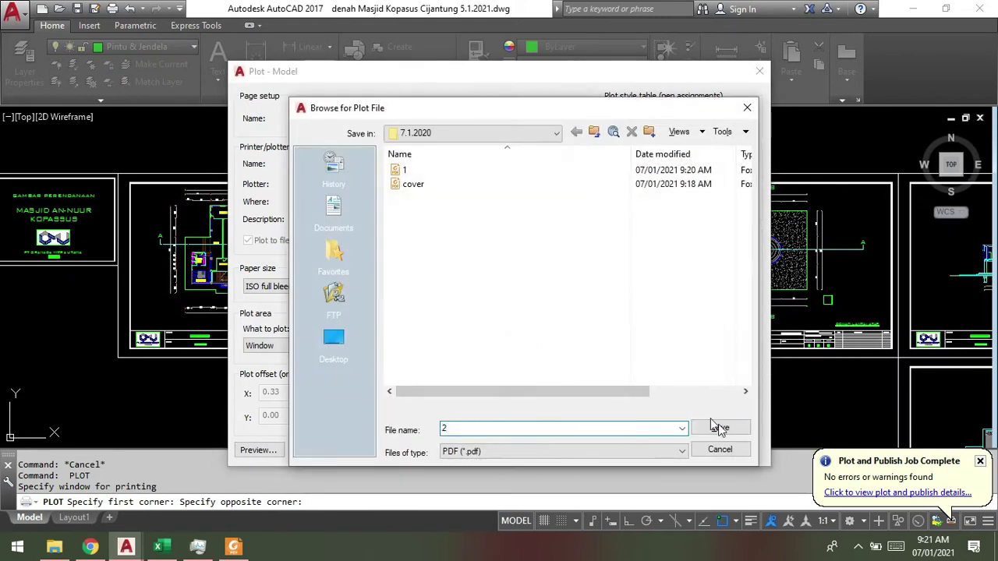
pyautogui.click(718, 429)
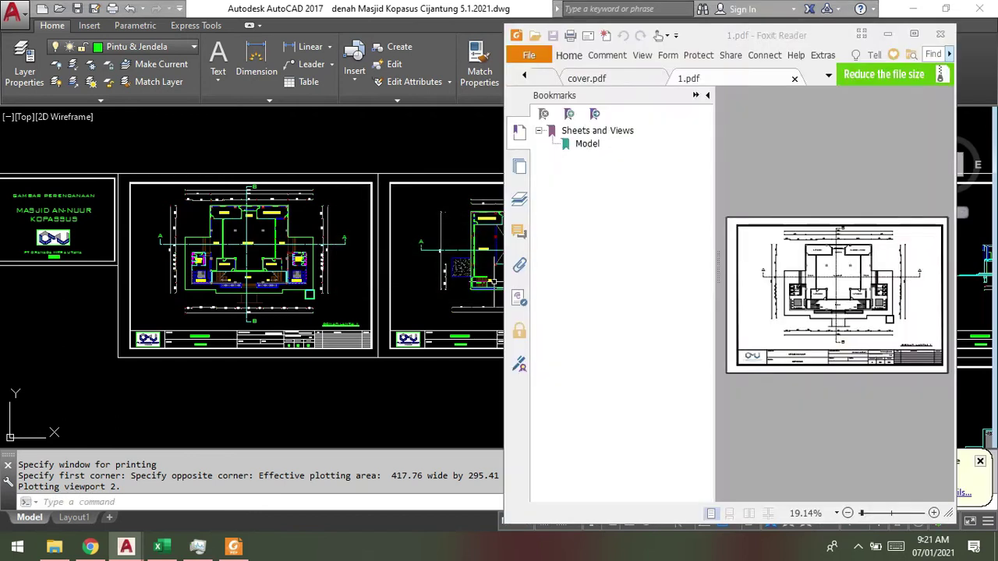
pyautogui.click(887, 35)
# Plot the square dome-plan sheet with the <Previous plot> page setup, windowing its corners.
pyautogui.scroll(2, 751, 253)
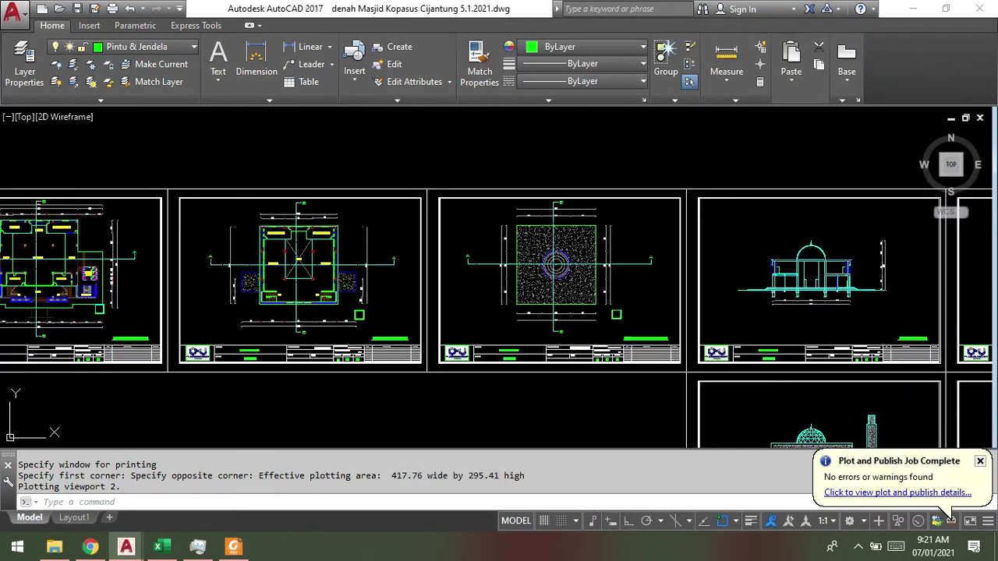
pyautogui.hotkey('ctrl', 'p')
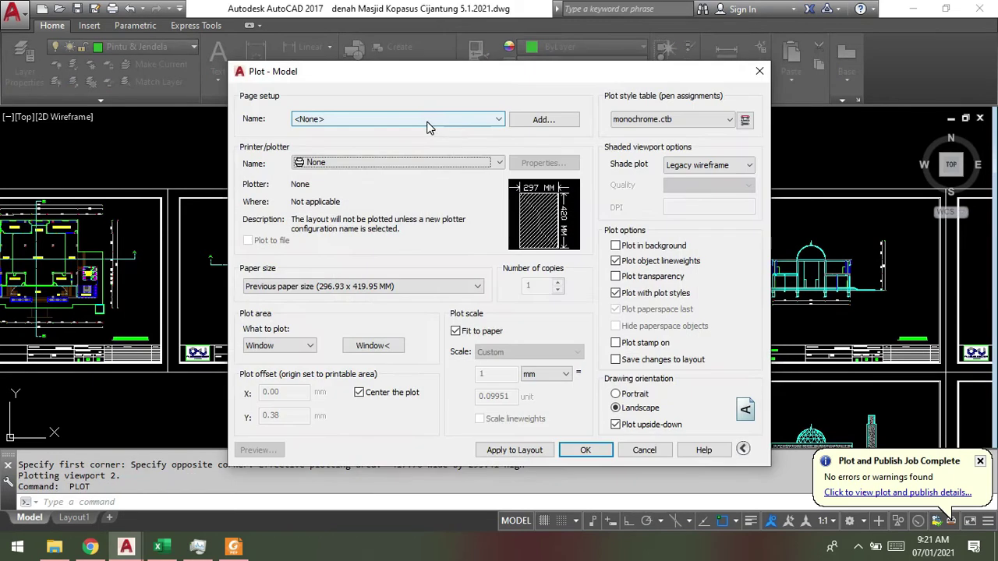
pyautogui.click(428, 120)
pyautogui.click(407, 141)
pyautogui.click(373, 346)
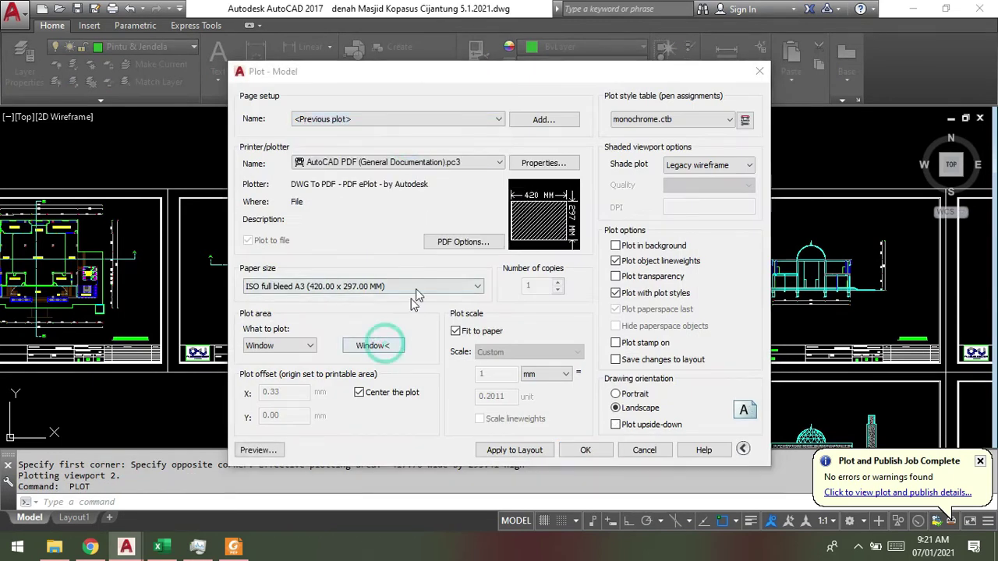
pyautogui.click(426, 188)
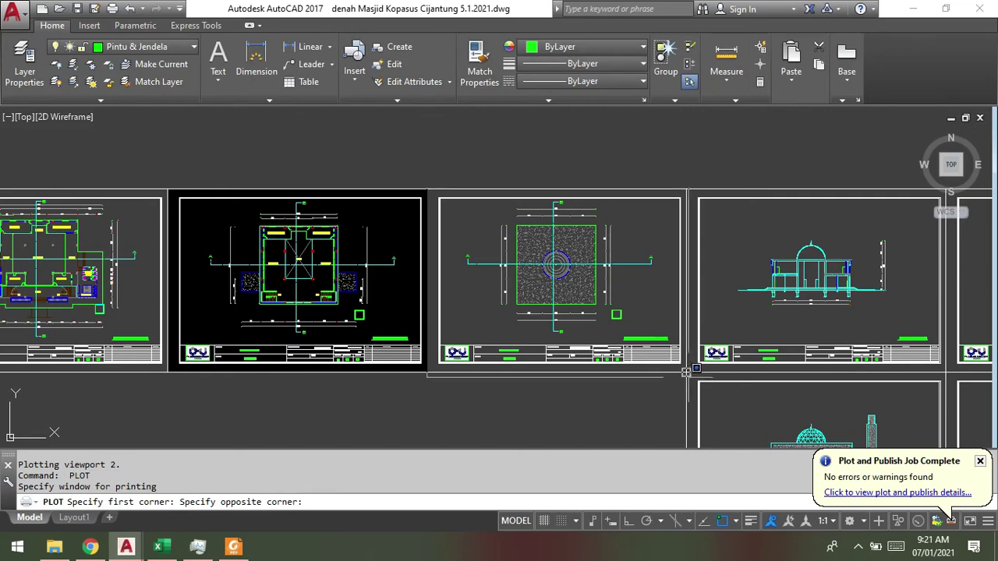
pyautogui.click(688, 374)
pyautogui.click(582, 448)
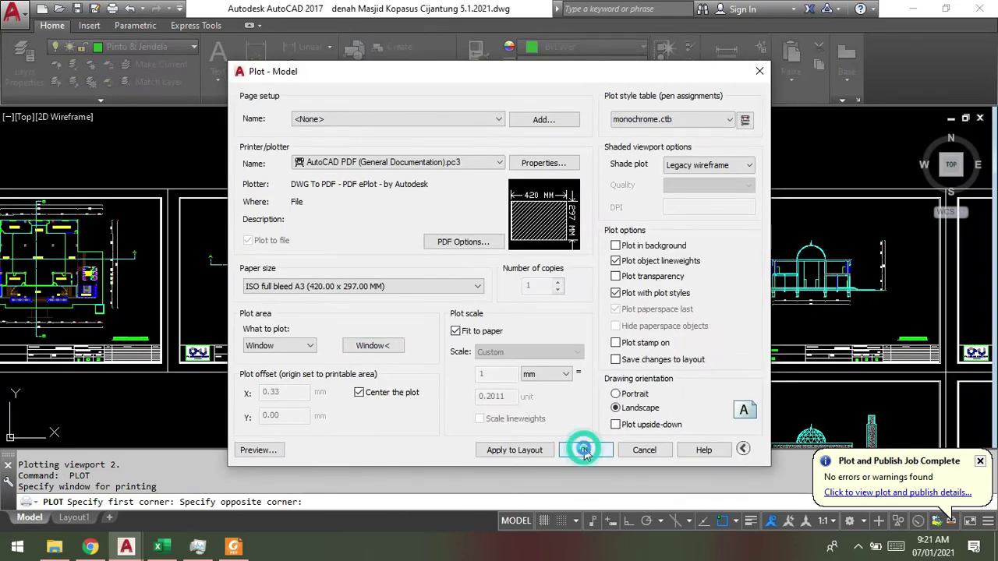
# Save the dome-plan plot as 3.pdf and return to the drawing.
pyautogui.write('3')
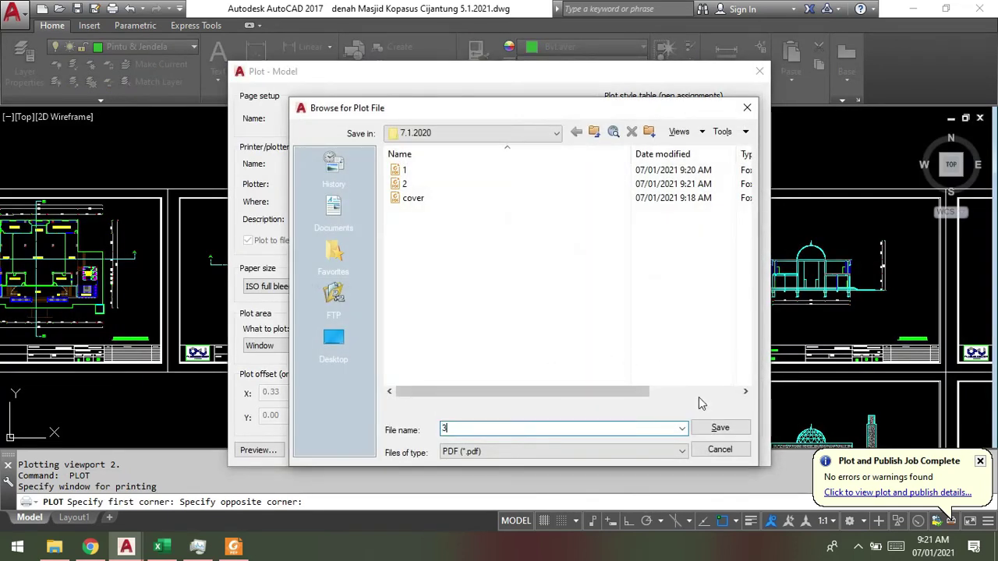
pyautogui.click(719, 427)
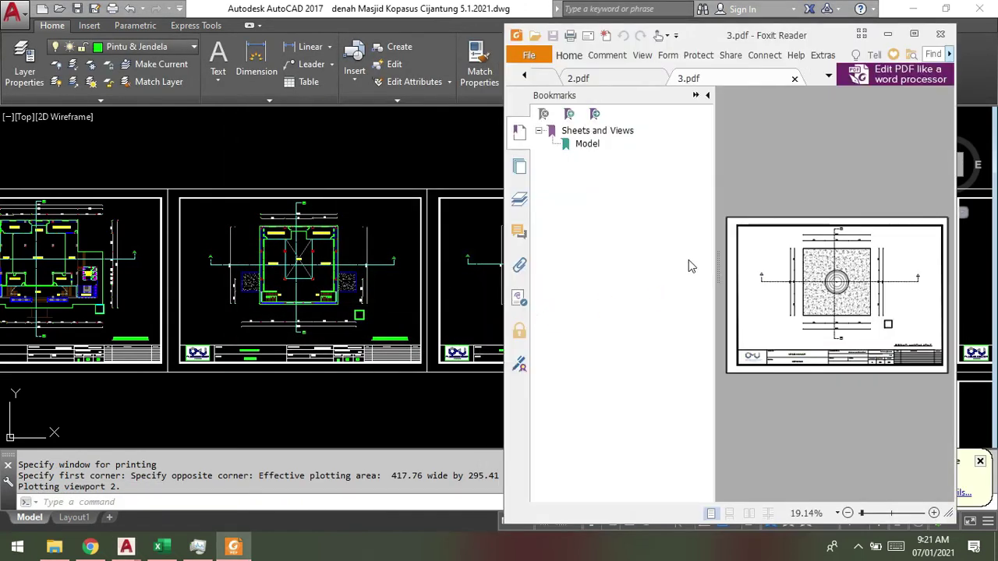
pyautogui.click(463, 179)
pyautogui.click(524, 161)
# Pan right to the section sheet and start a plot with the <Previous plot> page setup.
pyautogui.click(630, 154)
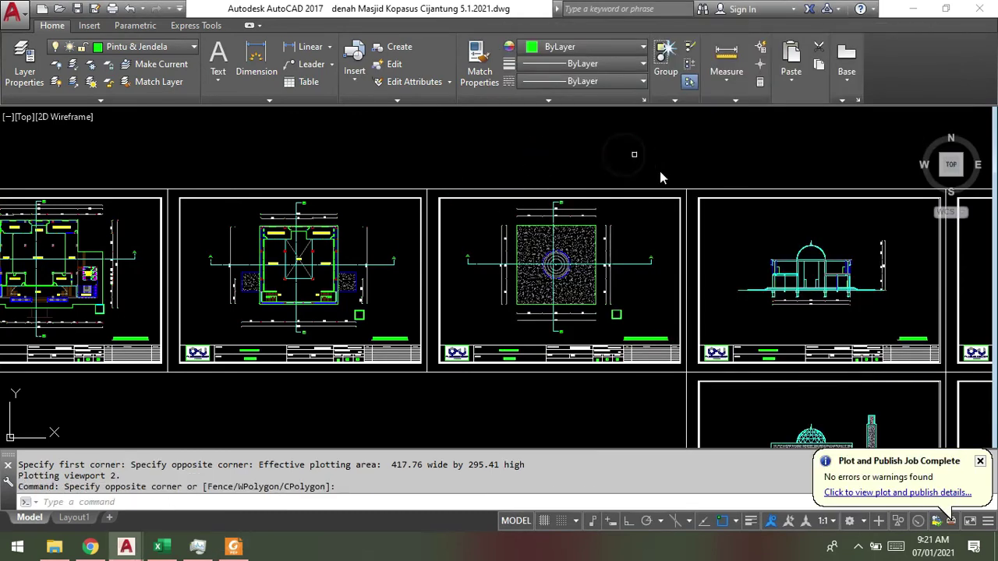
pyautogui.press('Escape')
pyautogui.press('Escape')
pyautogui.moveTo(717, 238); pyautogui.dragTo(636, 253, button='middle')
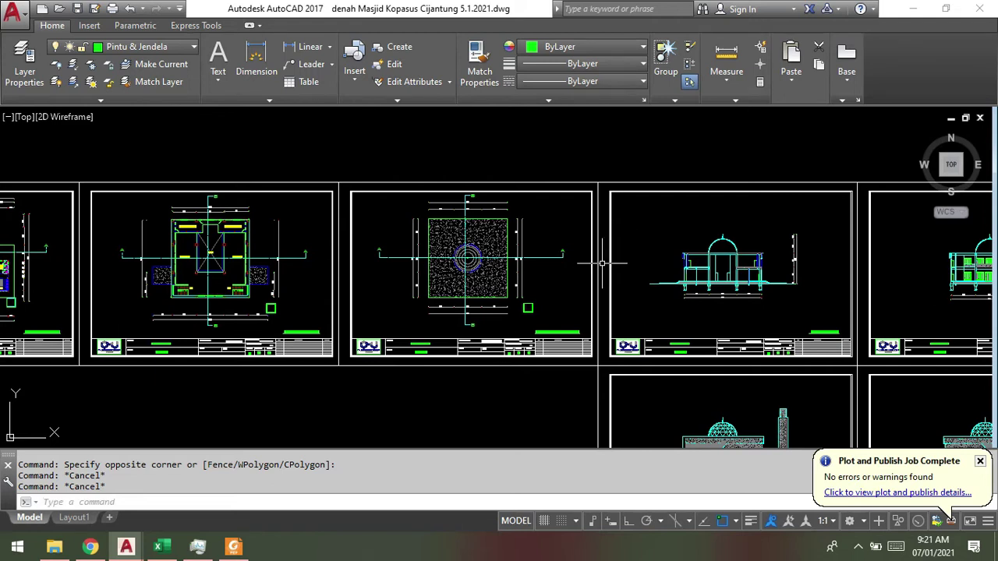
pyautogui.hotkey('ctrl', 'p')
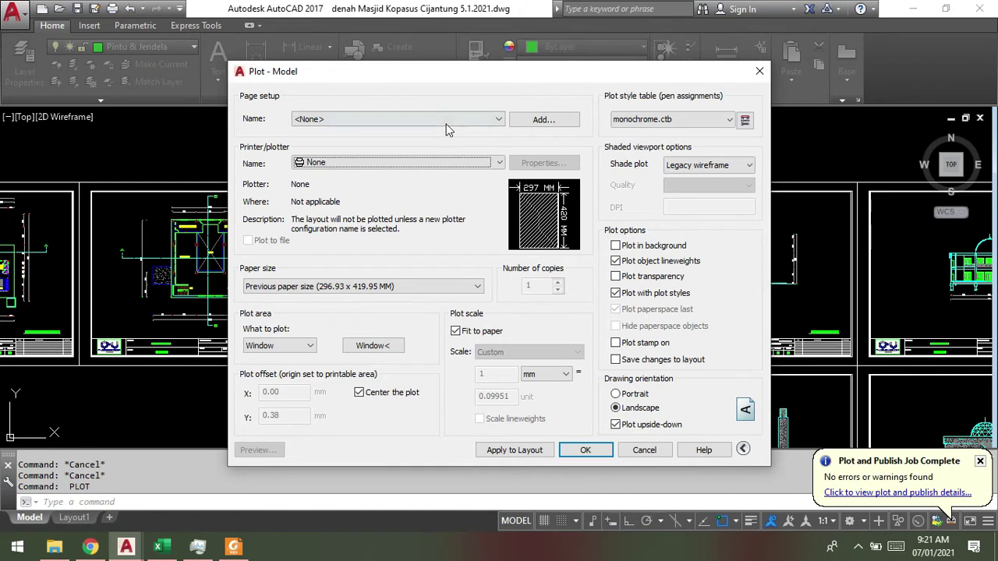
pyautogui.click(468, 121)
pyautogui.click(405, 143)
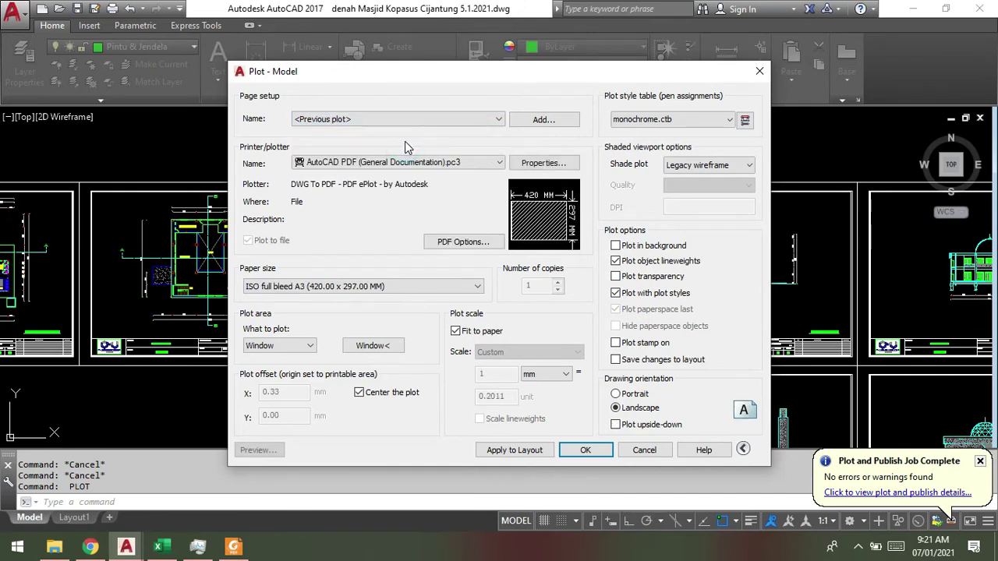
# Window the domed cross-section sheet and save the plot as 4.pdf.
pyautogui.click(396, 350)
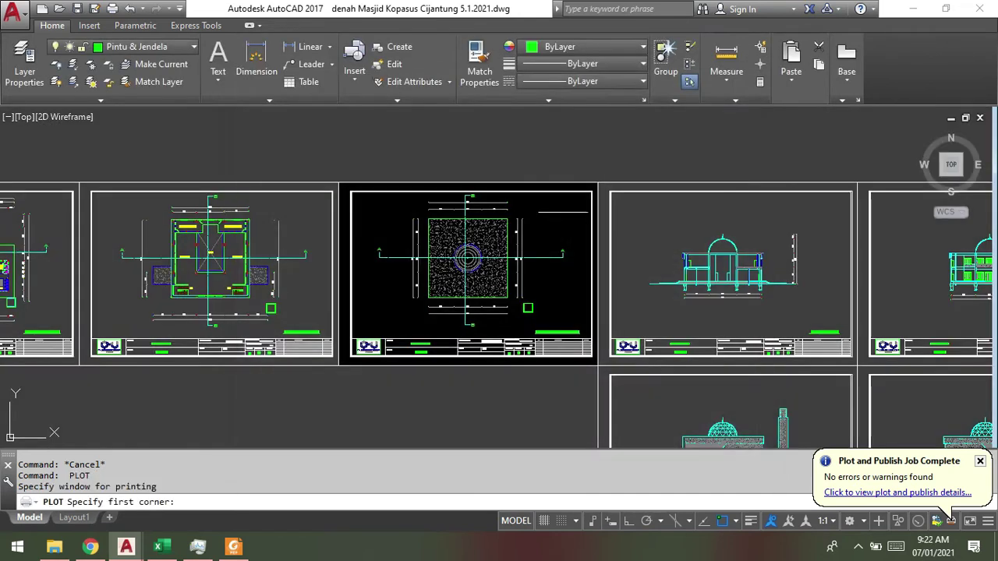
pyautogui.click(598, 182)
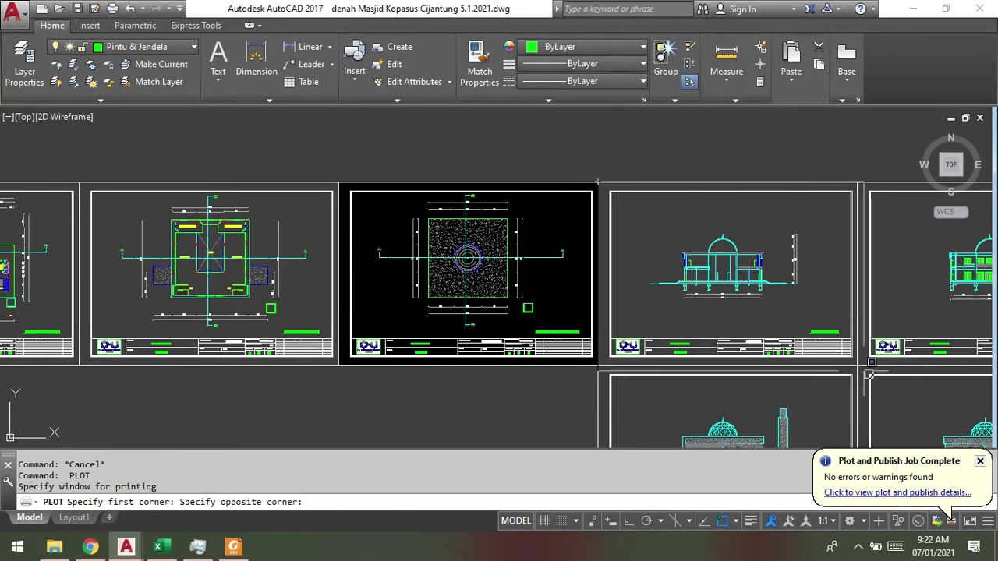
pyautogui.click(858, 366)
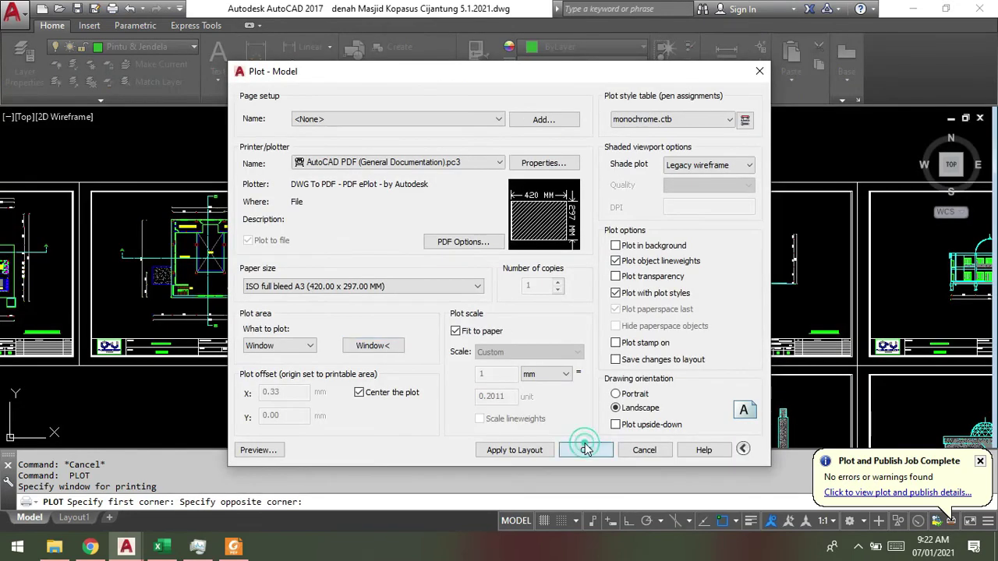
pyautogui.click(586, 450)
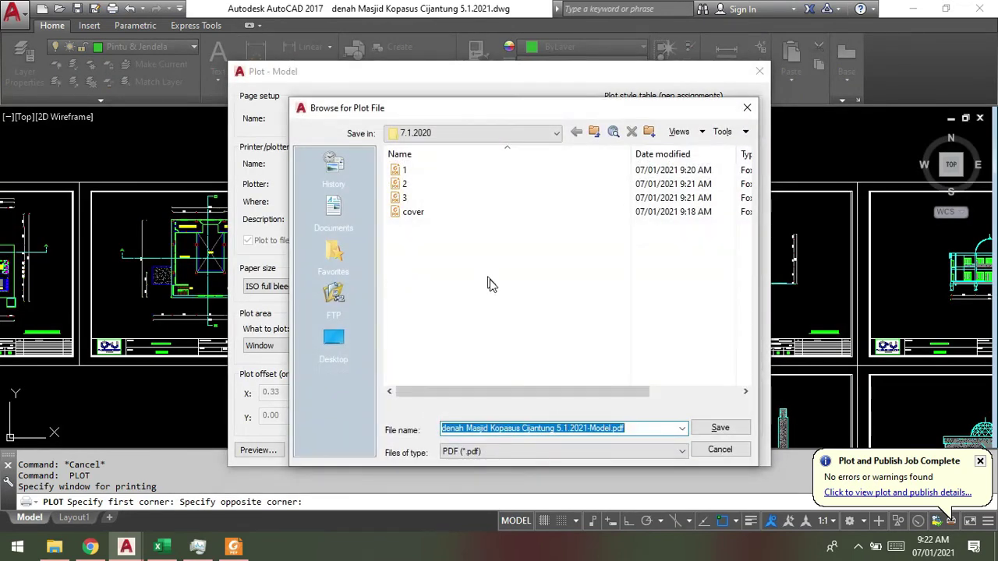
pyautogui.write('4')
pyautogui.click(719, 427)
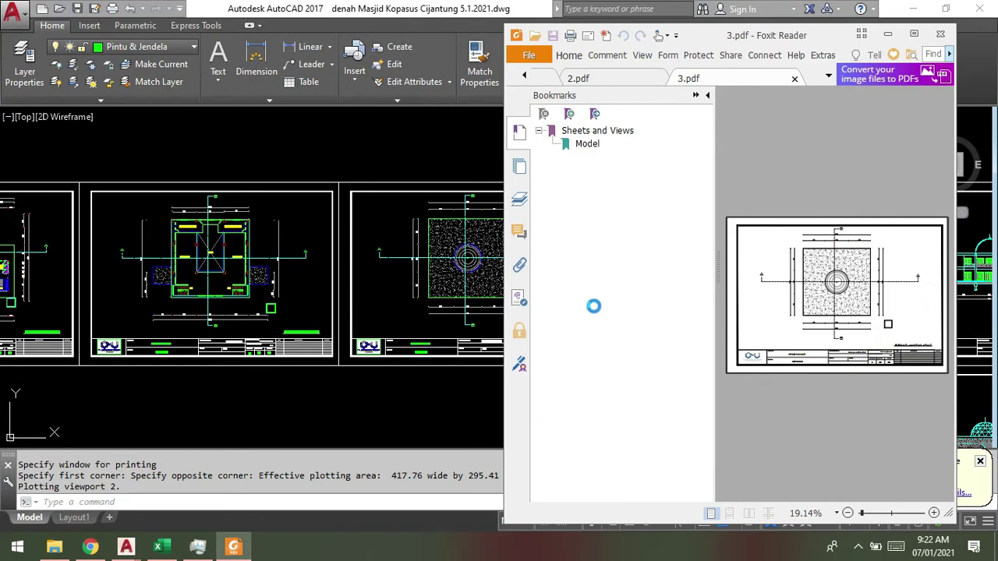
# Back in the drawing, plot the upper-right section sheet with <Previous plot> and a window around it.
pyautogui.click(439, 156)
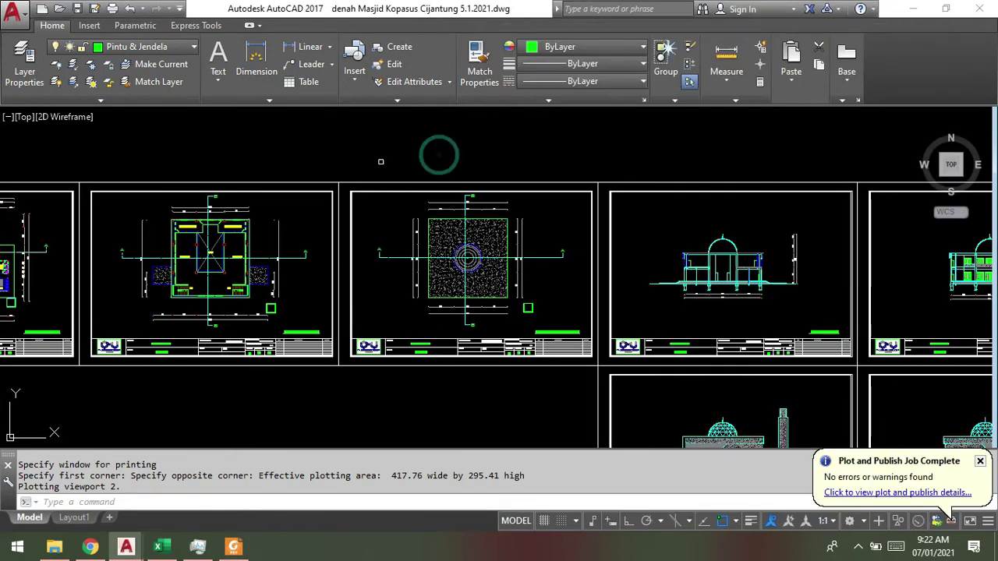
pyautogui.scroll(-4, 268, 202)
pyautogui.scroll(2, 467, 209)
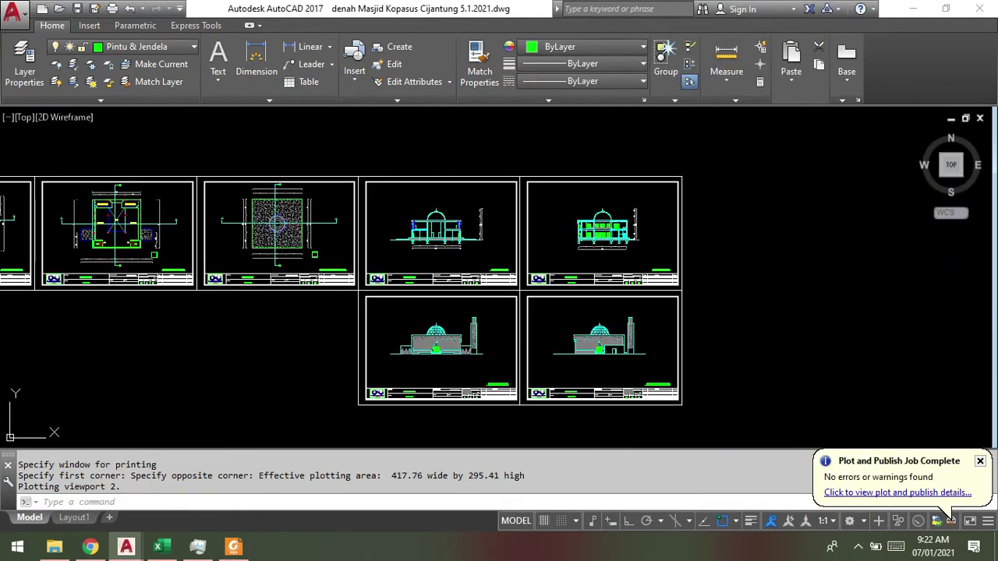
pyautogui.hotkey('ctrl', 'p')
pyautogui.click(379, 120)
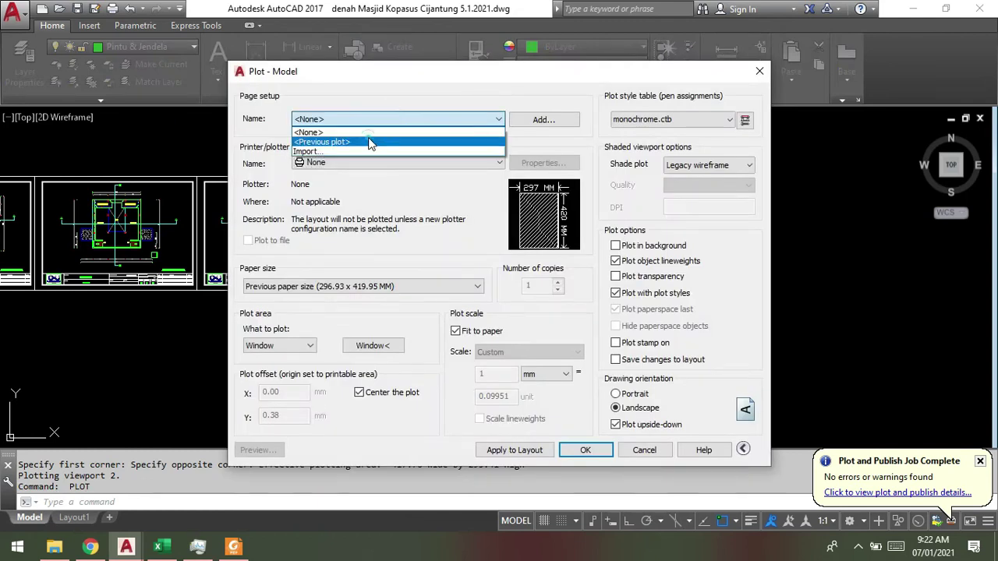
pyautogui.click(370, 141)
pyautogui.click(392, 352)
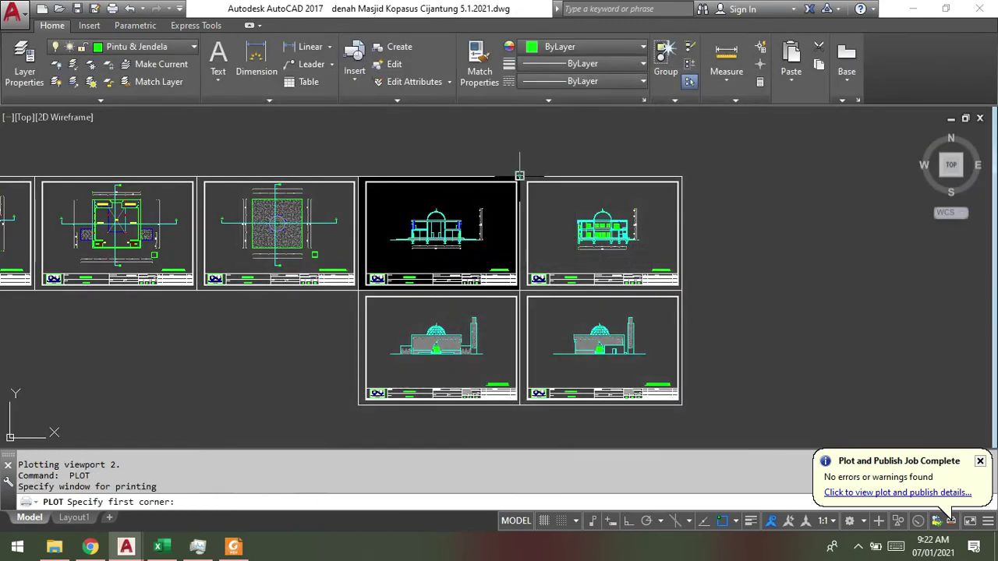
pyautogui.click(520, 176)
pyautogui.click(683, 287)
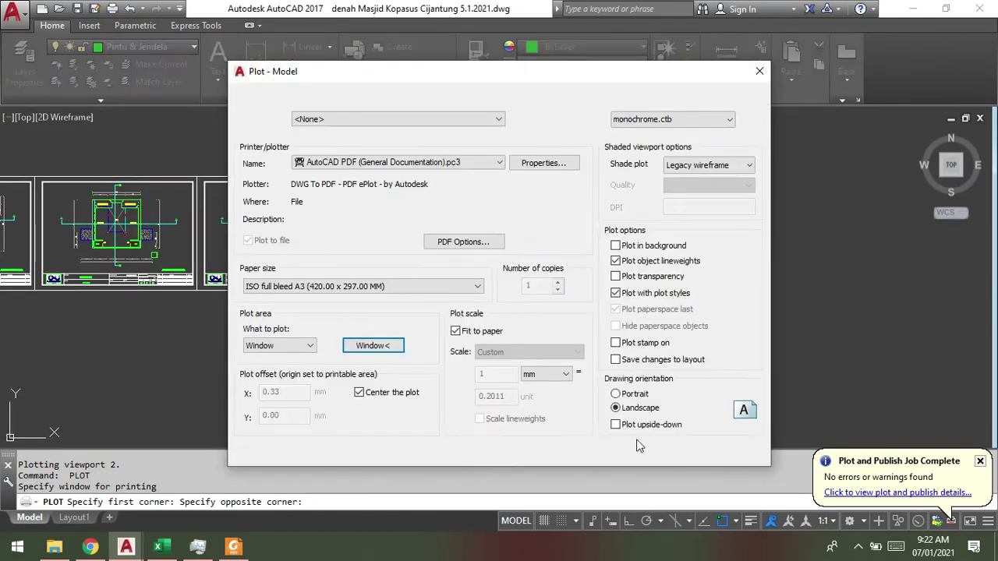
pyautogui.click(598, 456)
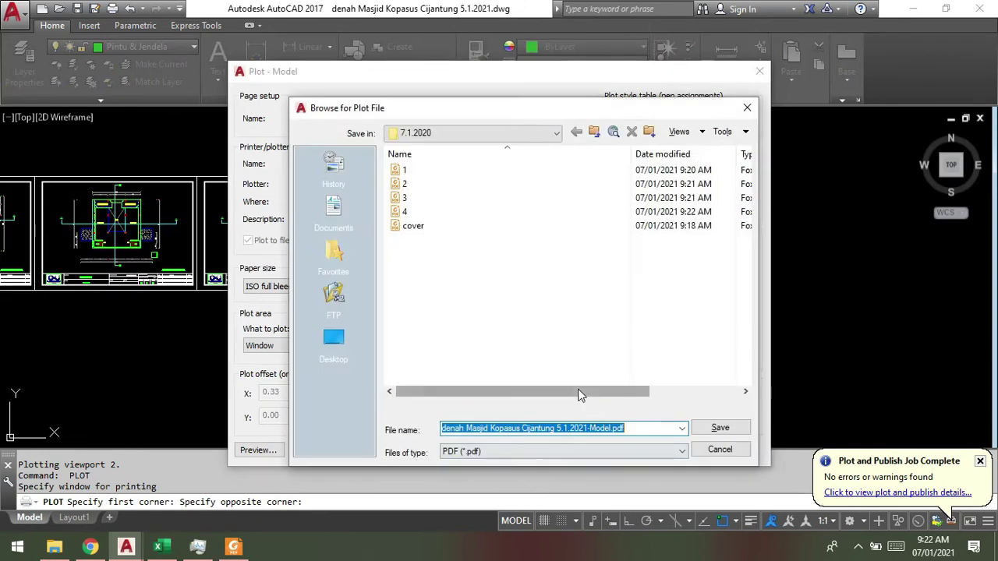
# Save the plot as 5.pdf and minimize Foxit Reader.
pyautogui.write('5')
pyautogui.click(710, 426)
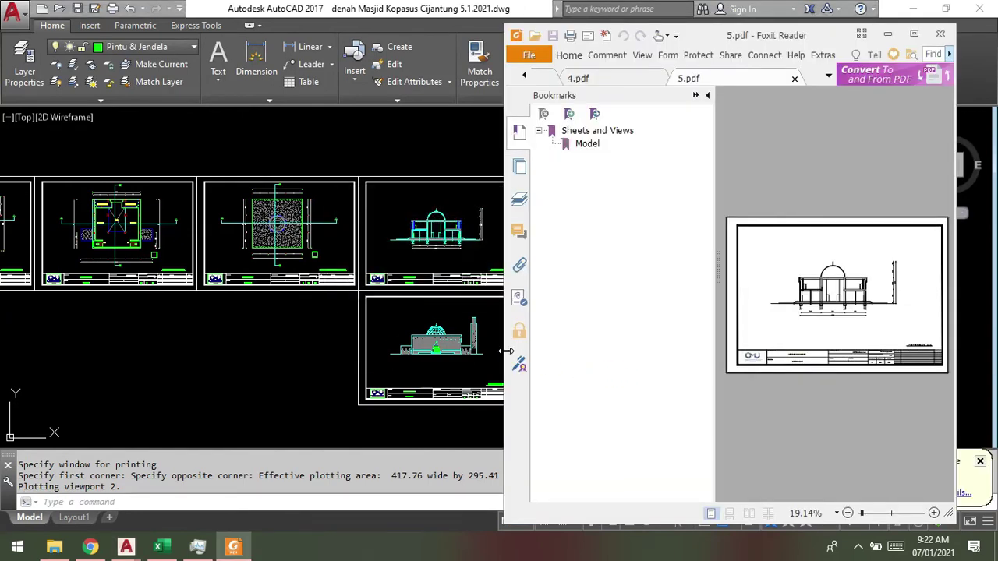
pyautogui.click(400, 351)
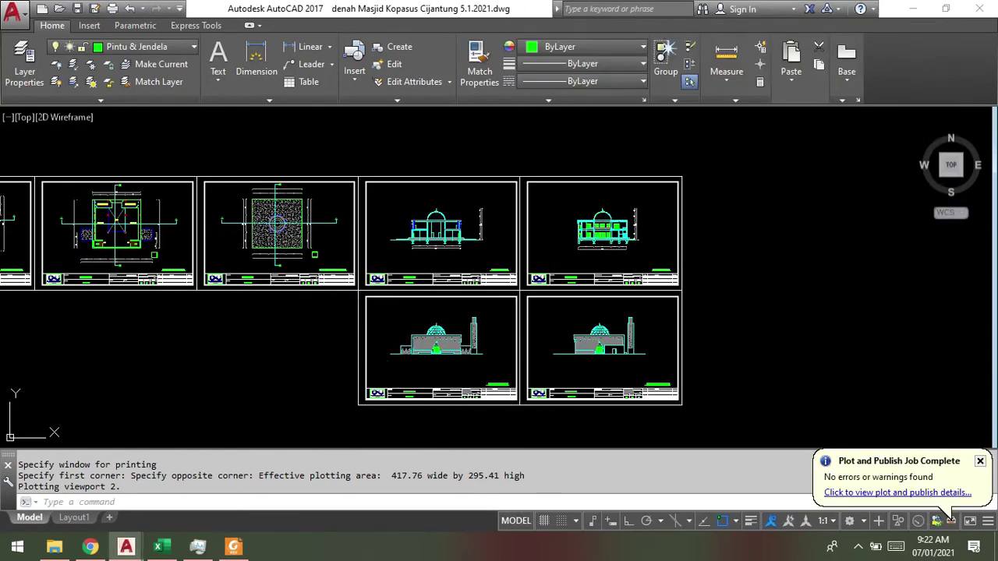
# Start a <Previous plot> plot and window the TAMPAK DEPAN front elevation sheet.
pyautogui.hotkey('ctrl', 'p')
pyautogui.click(425, 119)
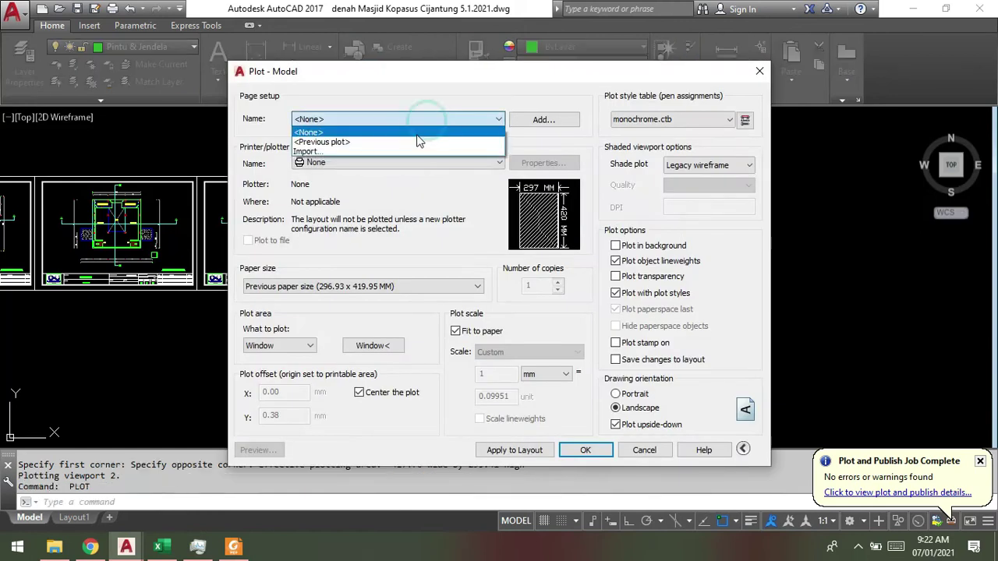
pyautogui.click(413, 142)
pyautogui.click(377, 345)
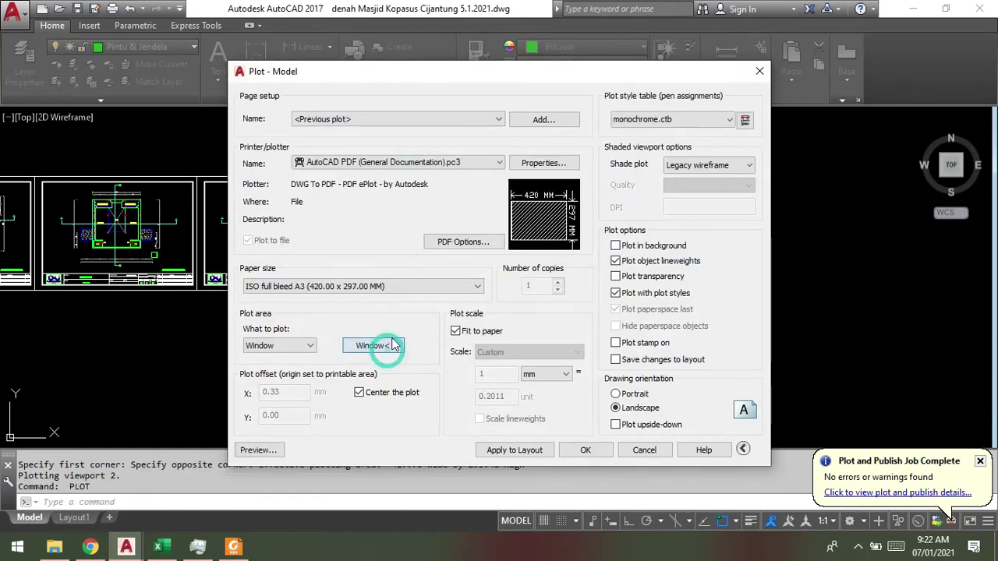
pyautogui.scroll(2, 412, 311)
pyautogui.scroll(2, 402, 304)
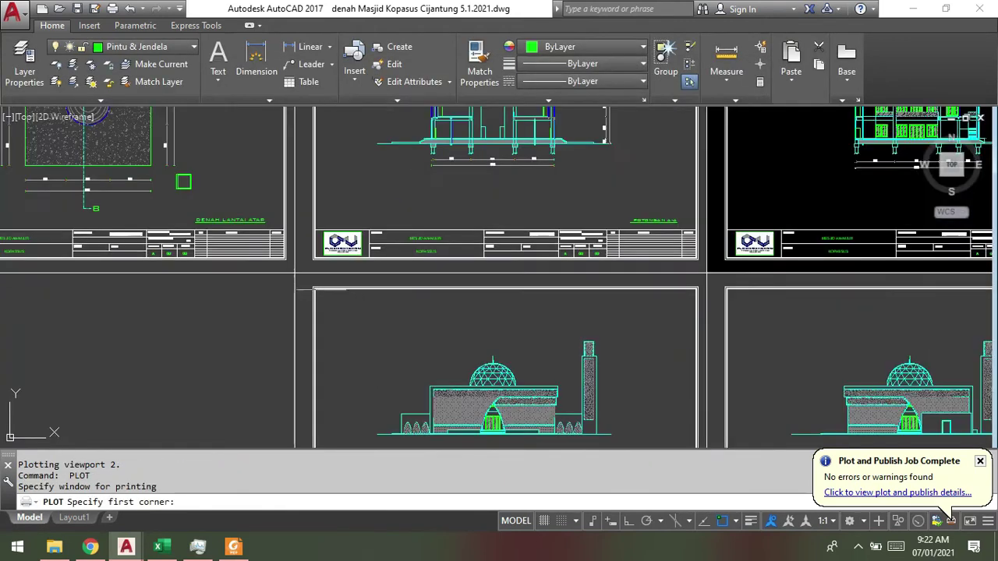
pyautogui.click(298, 259)
pyautogui.scroll(-2, 298, 259)
pyautogui.moveTo(499, 374); pyautogui.dragTo(484, 343, button='middle')
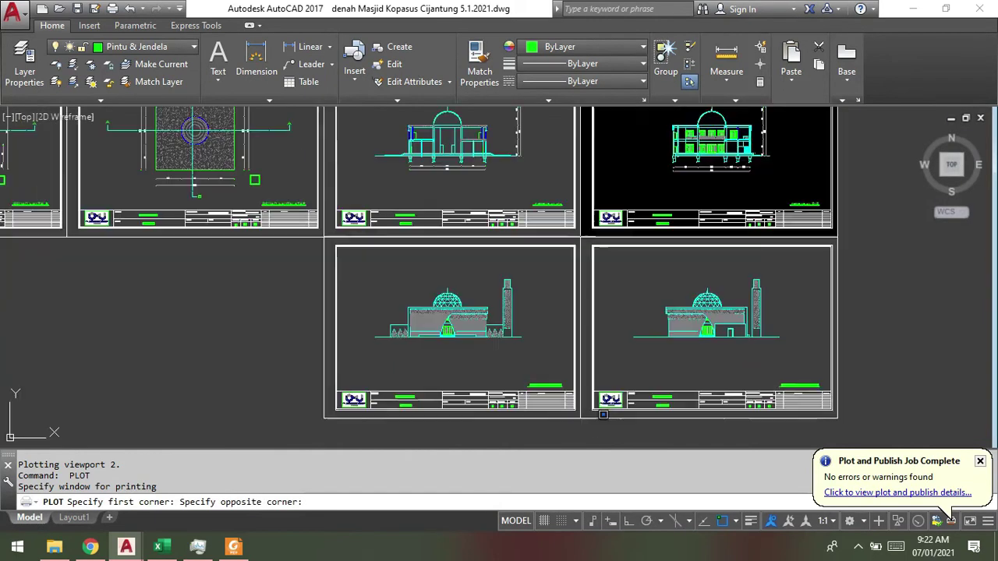
pyautogui.click(580, 420)
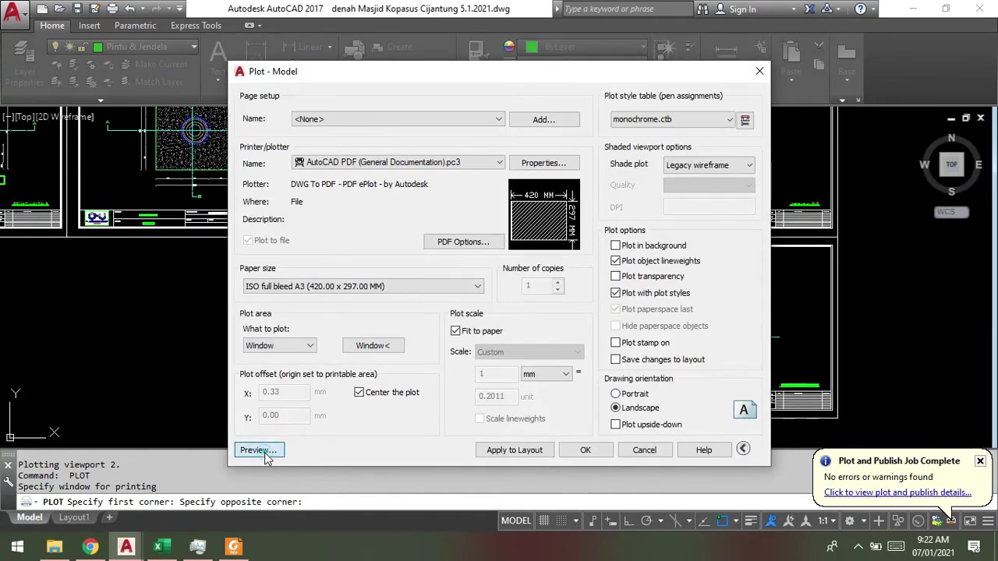
# Preview the A3 landscape front elevation plot, inspect it, and plot it from the preview.
pyautogui.click(264, 452)
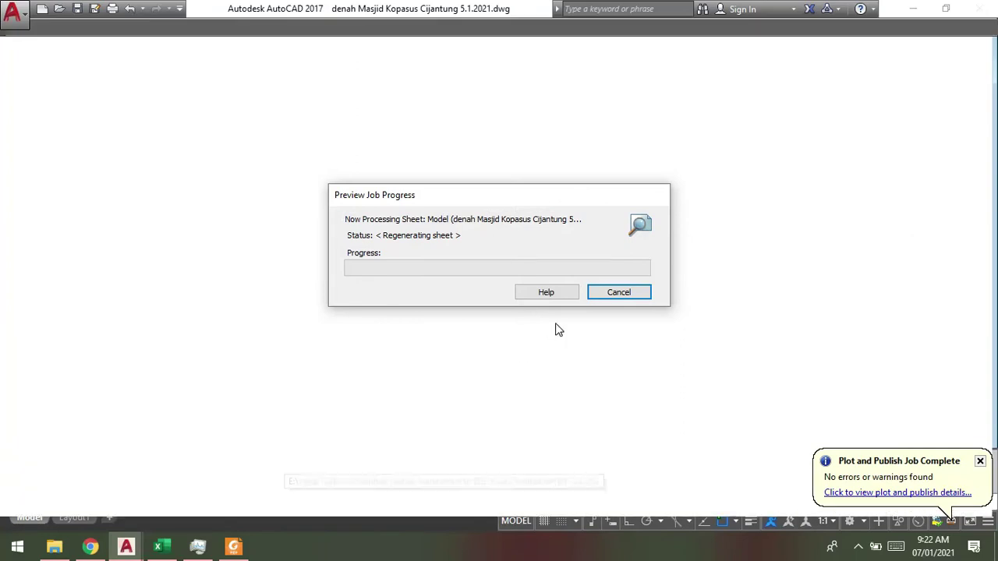
pyautogui.scroll(6, 527, 276)
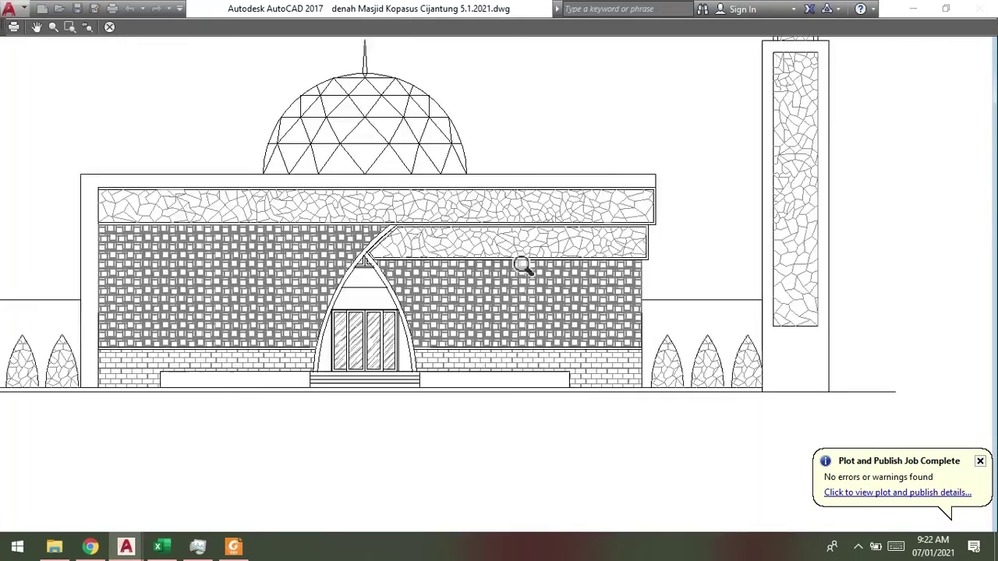
pyautogui.scroll(2, 575, 287)
pyautogui.scroll(-2, 577, 302)
pyautogui.scroll(-2, 577, 302)
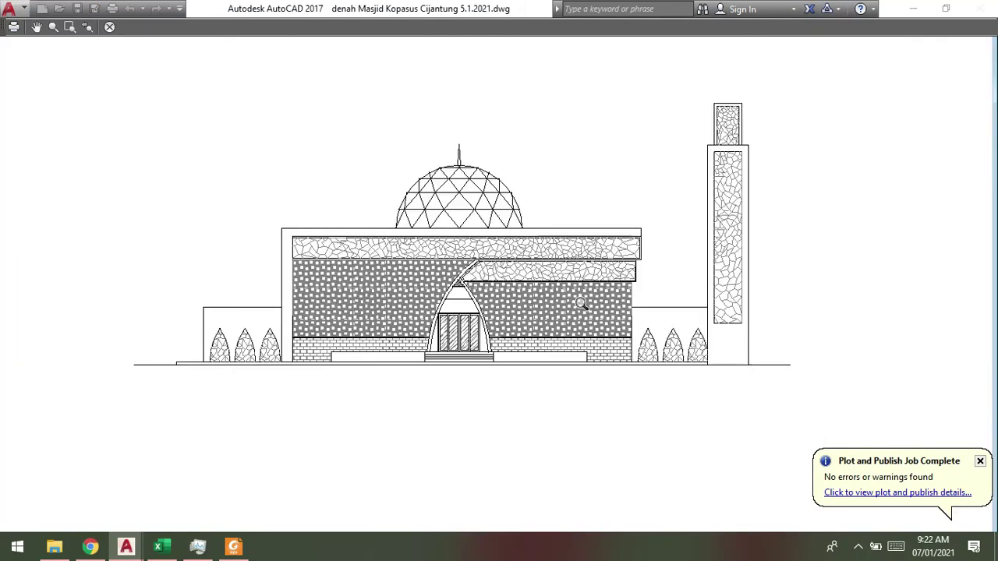
pyautogui.scroll(4, 744, 293)
pyautogui.scroll(-2, 756, 294)
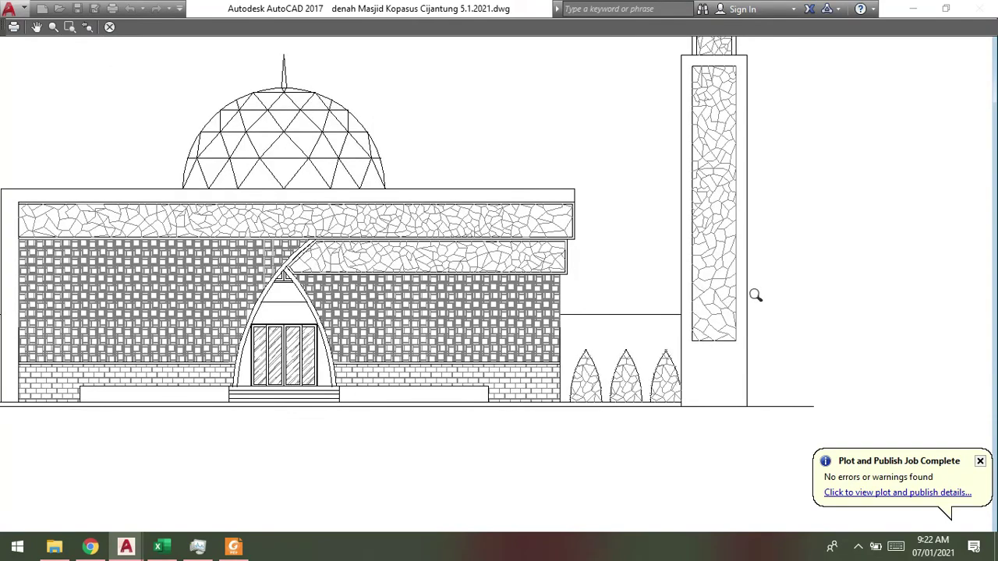
pyautogui.scroll(-2, 756, 294)
pyautogui.scroll(4, 582, 331)
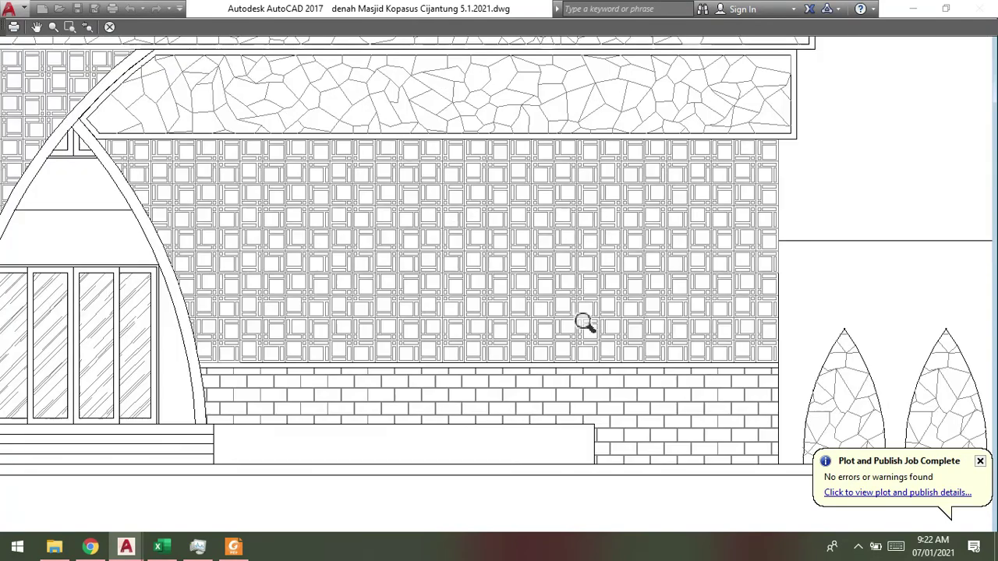
pyautogui.scroll(-2, 593, 324)
pyautogui.scroll(-1, 617, 325)
pyautogui.scroll(-1, 617, 325)
pyautogui.scroll(-3, 617, 325)
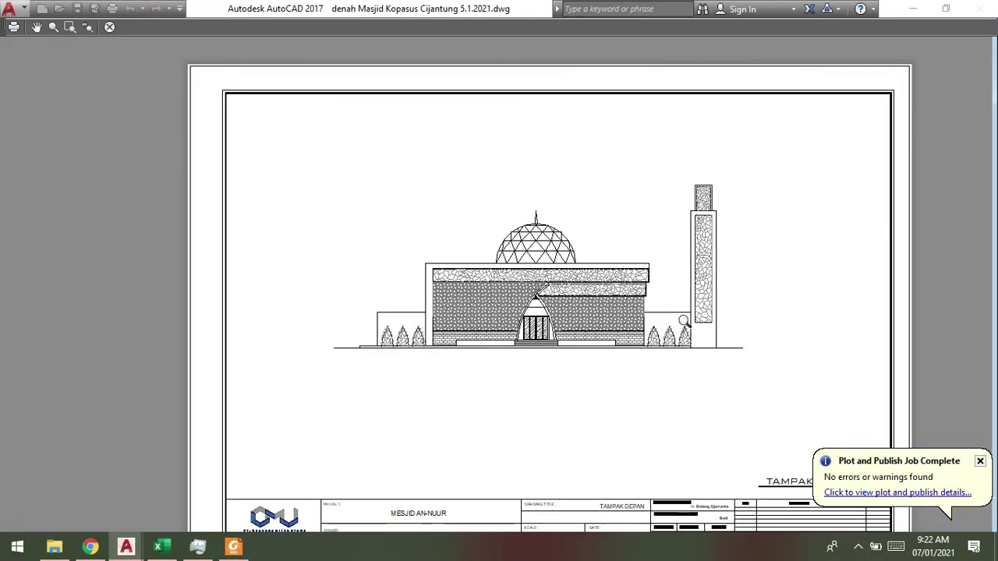
pyautogui.rightClick(636, 286)
pyautogui.click(689, 313)
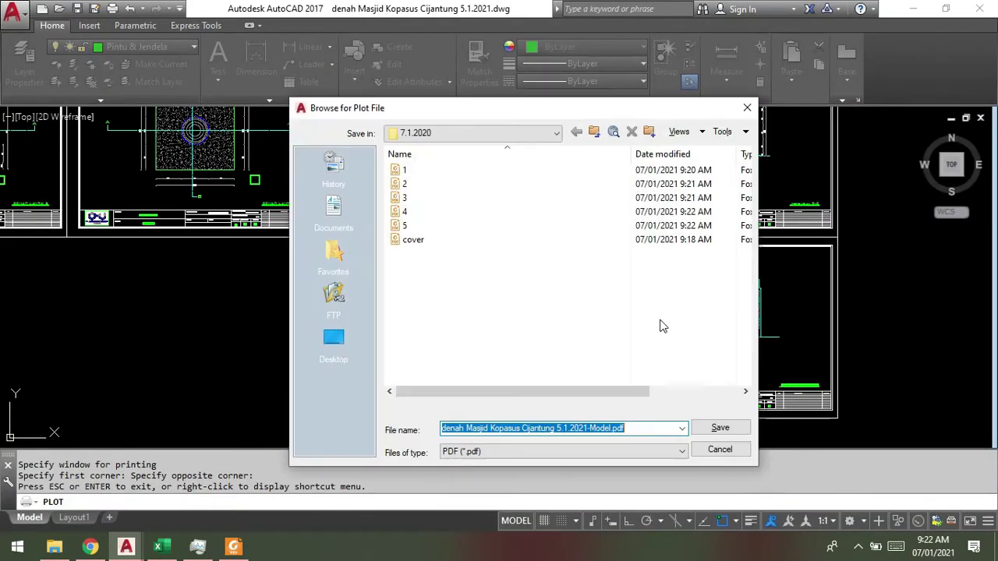
# Save the front elevation as 6.pdf, then return to AutoCAD and pan toward the side elevation.
pyautogui.write('6')
pyautogui.click(737, 423)
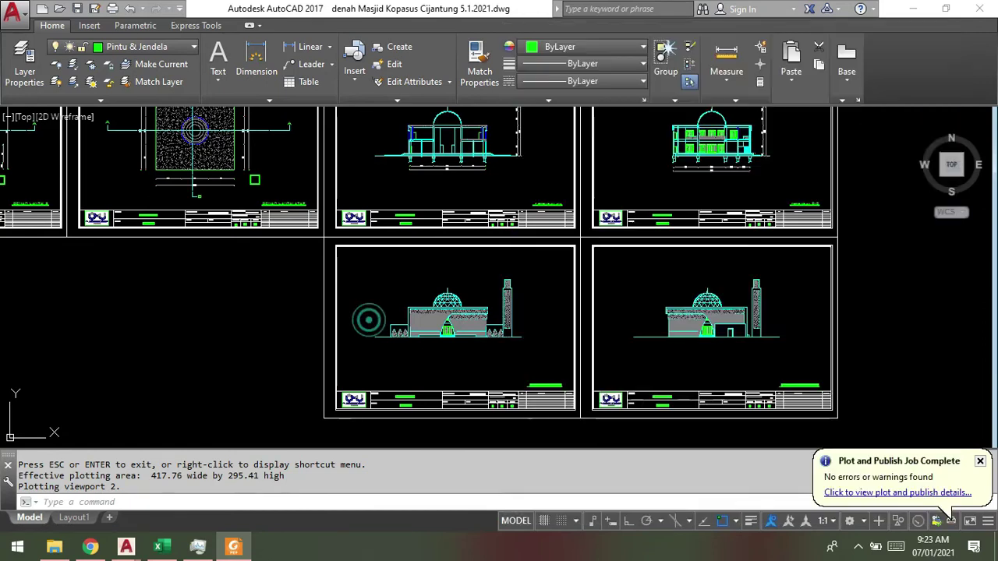
pyautogui.click(369, 320)
pyautogui.moveTo(817, 402); pyautogui.dragTo(780, 382, button='middle')
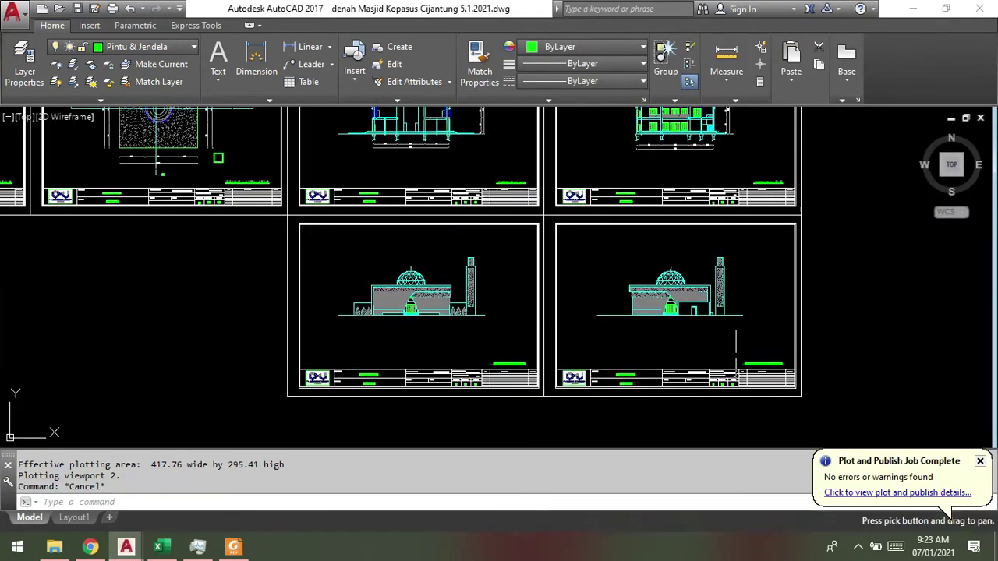
# Start a <Previous plot> plot and window the TAMPAK SAMPING side elevation sheet.
pyautogui.hotkey('ctrl', 'p')
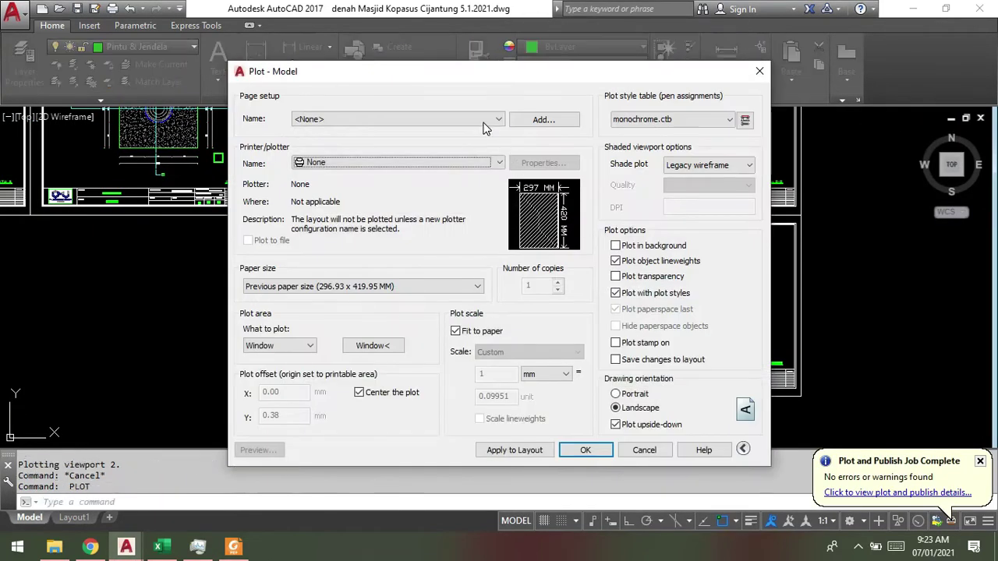
pyautogui.click(480, 119)
pyautogui.click(424, 143)
pyautogui.click(378, 346)
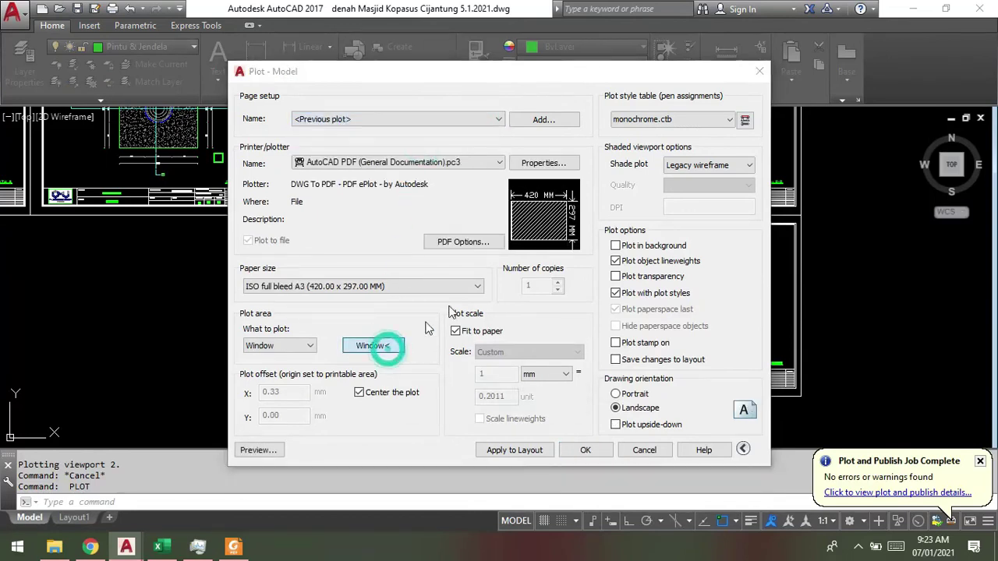
pyautogui.click(544, 214)
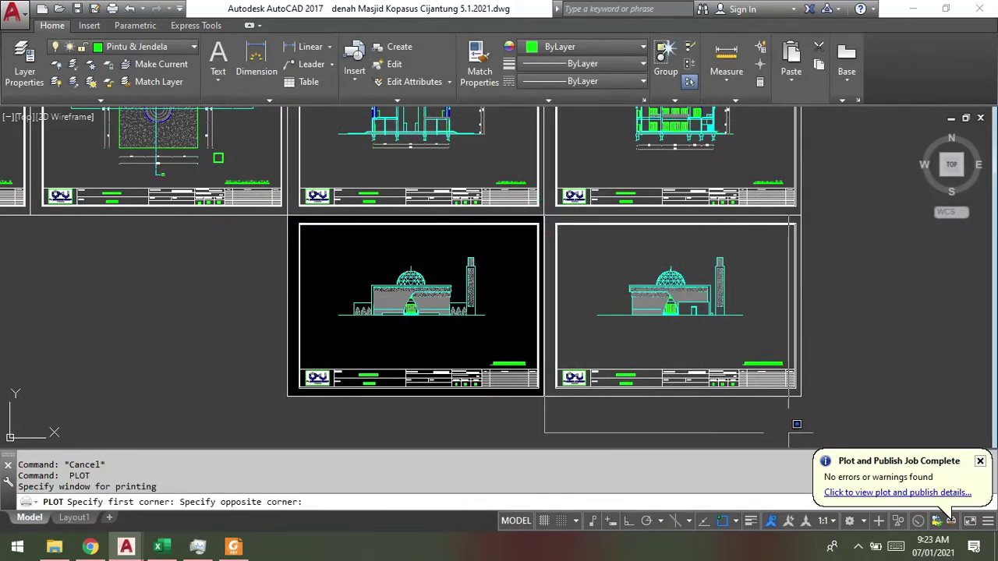
pyautogui.click(801, 397)
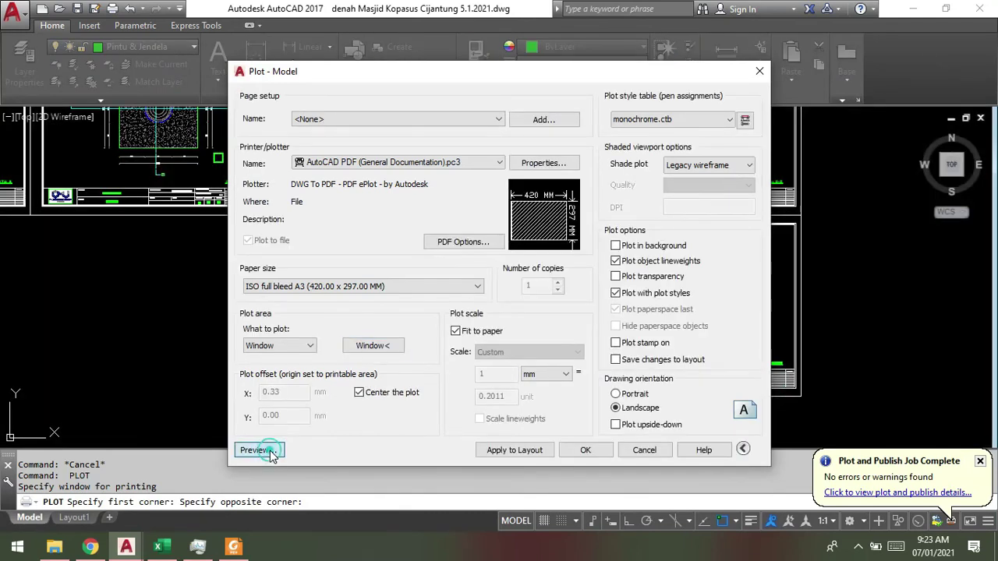
# Preview the side elevation plot, inspect it, and plot it from the preview.
pyautogui.click(272, 456)
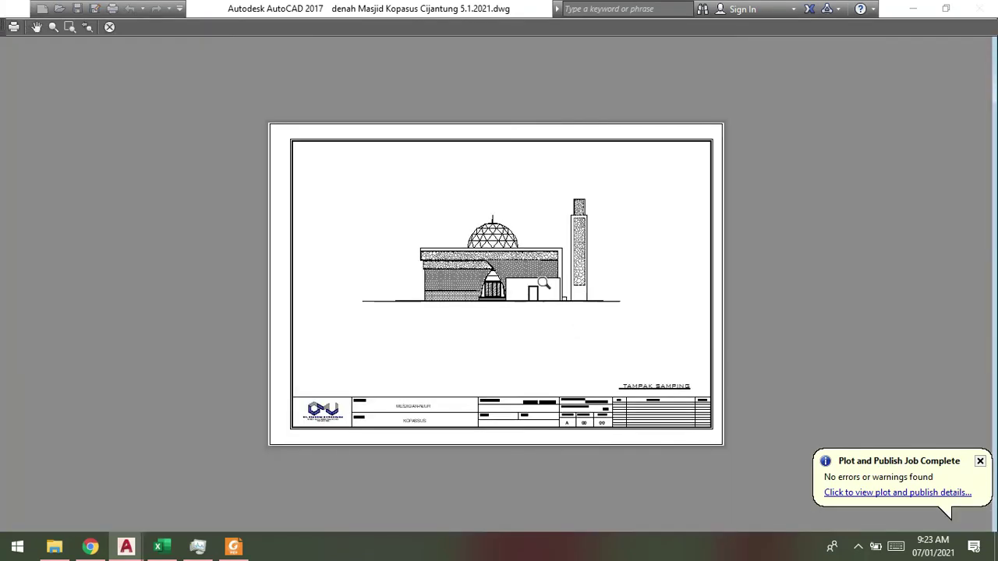
pyautogui.scroll(4, 544, 282)
pyautogui.scroll(4, 468, 269)
pyautogui.scroll(-3, 345, 249)
pyautogui.scroll(-2, 577, 266)
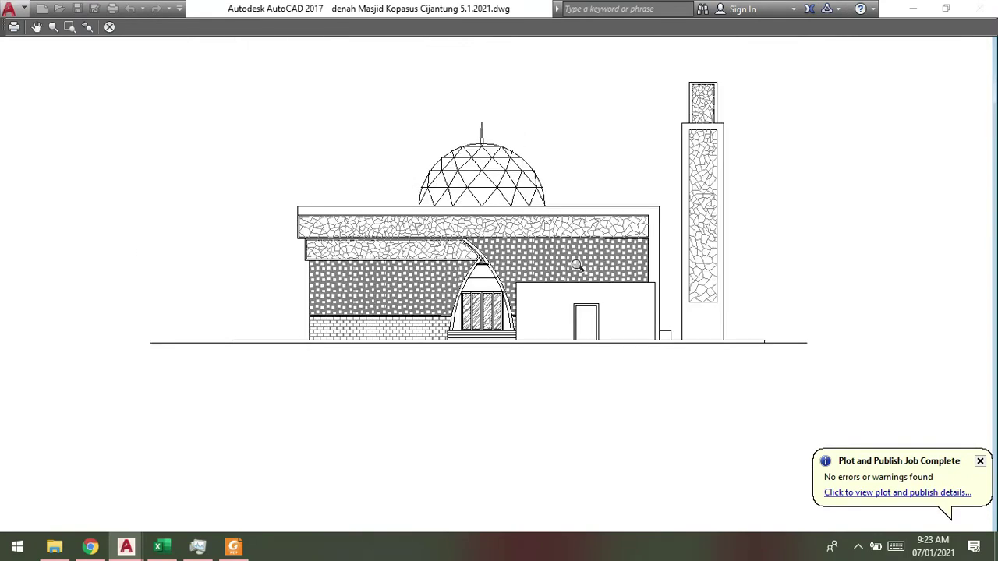
pyautogui.scroll(-2, 578, 266)
pyautogui.scroll(2, 578, 266)
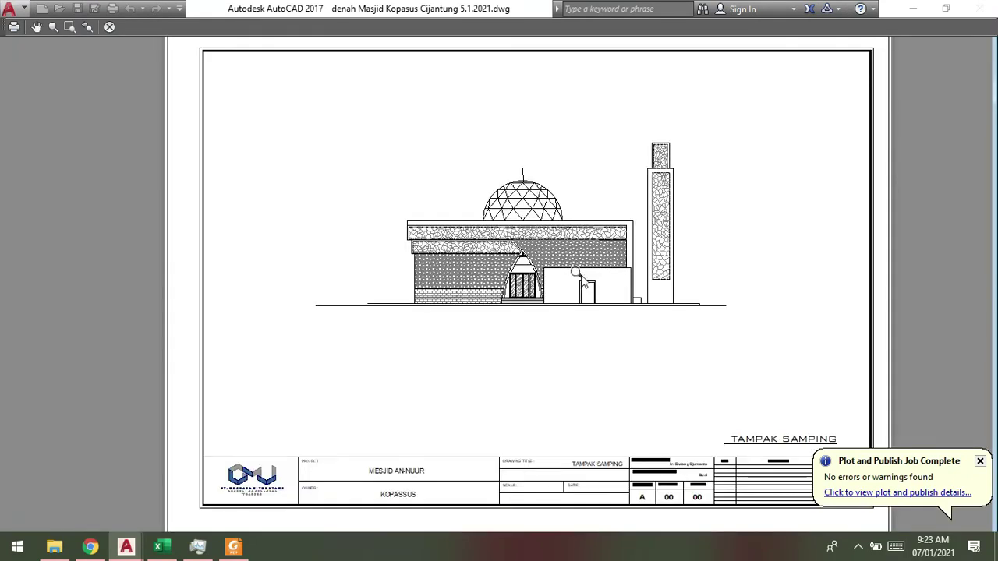
pyautogui.rightClick(577, 275)
pyautogui.click(609, 301)
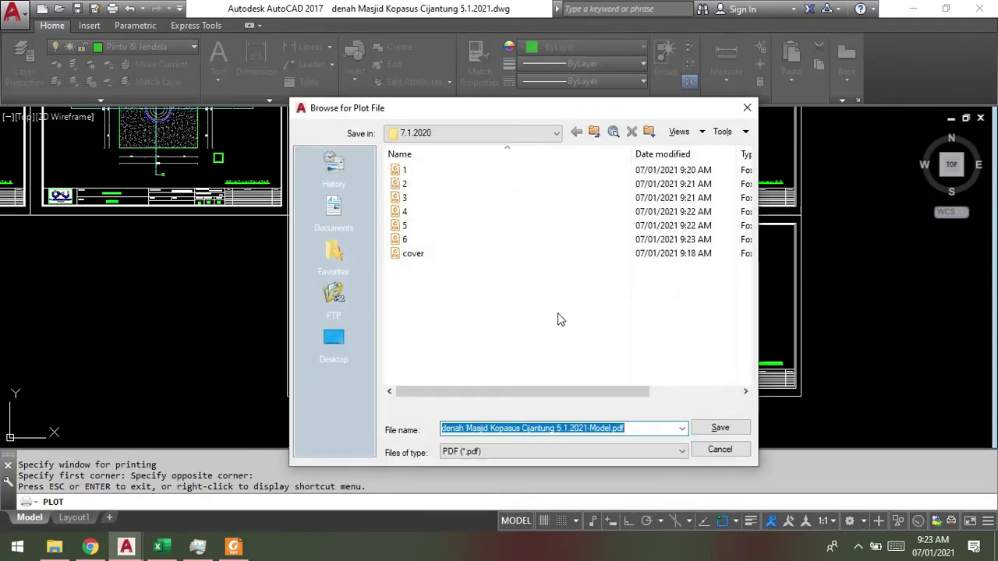
# Save the side elevation as 7.pdf and minimize Foxit Reader.
pyautogui.write('7')
pyautogui.click(697, 427)
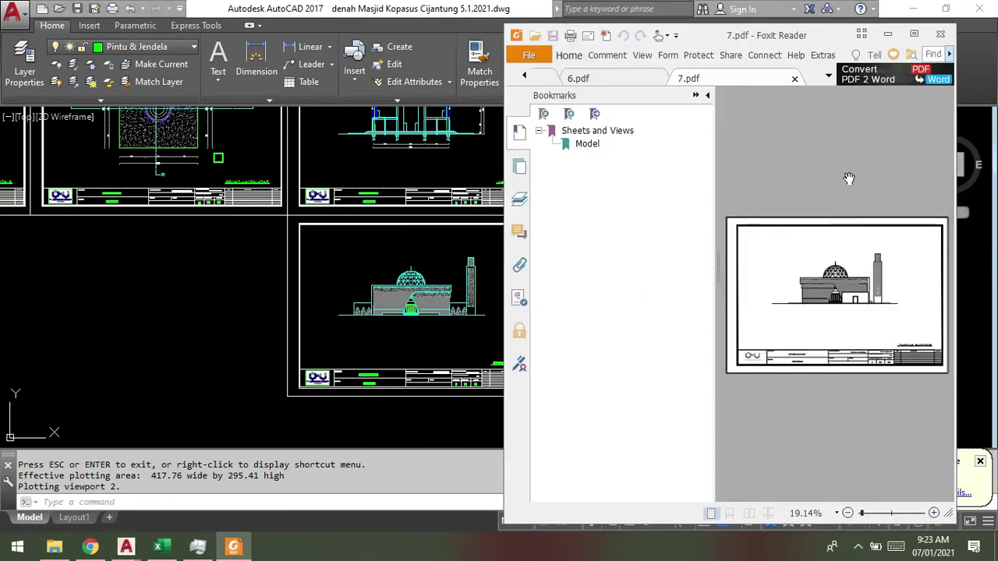
pyautogui.click(889, 35)
pyautogui.scroll(-2, 760, 316)
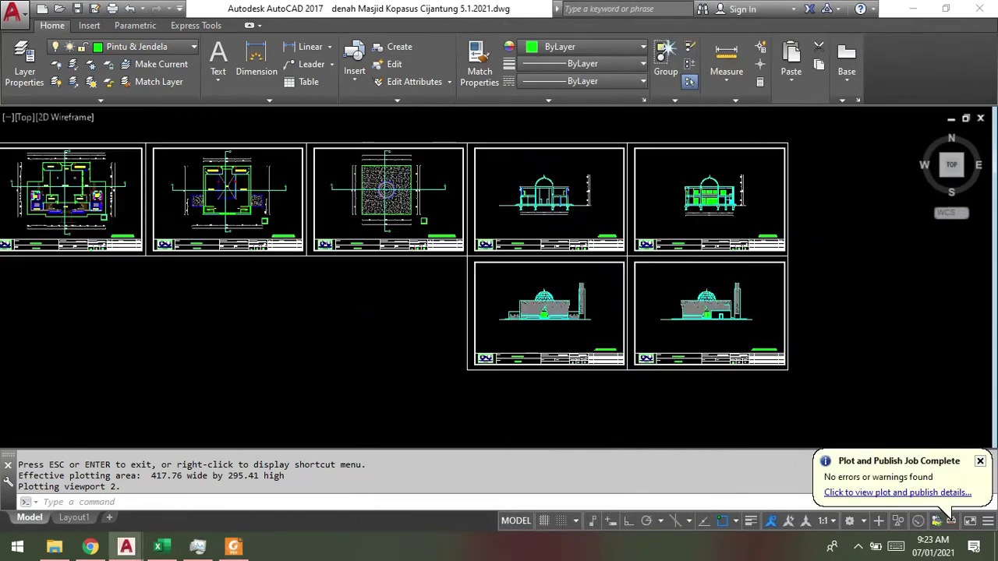
pyautogui.scroll(-2, 761, 316)
pyautogui.scroll(2, 760, 313)
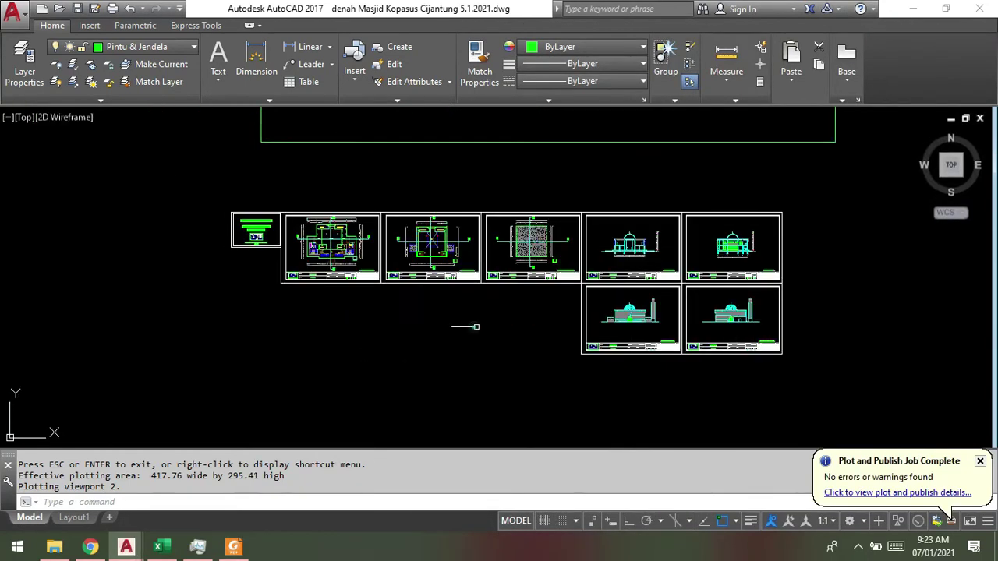
pyautogui.click(477, 327)
# Open File Explorer and browse Data (E:) to the masjid kopassus project folder.
pyautogui.click(55, 546)
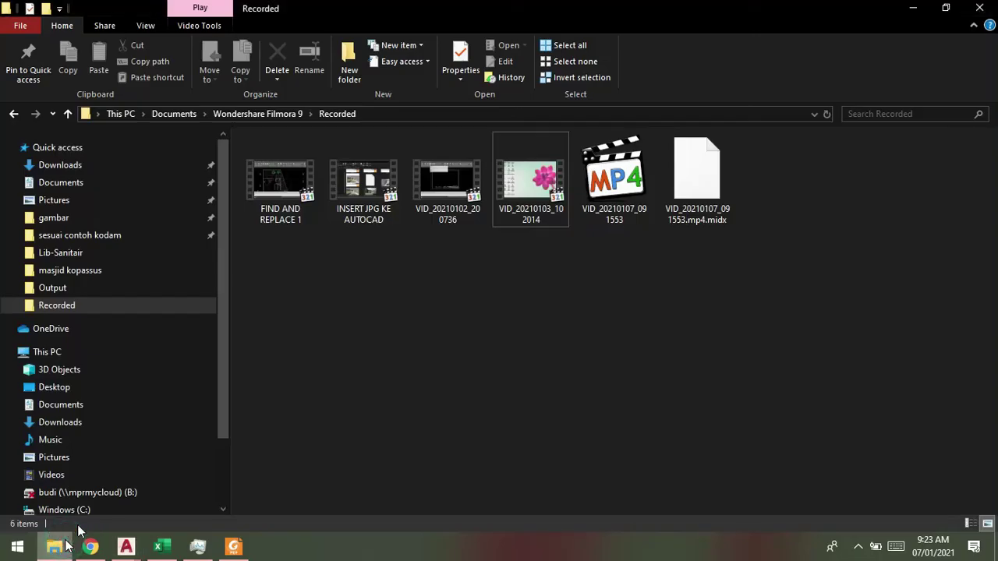
pyautogui.click(80, 442)
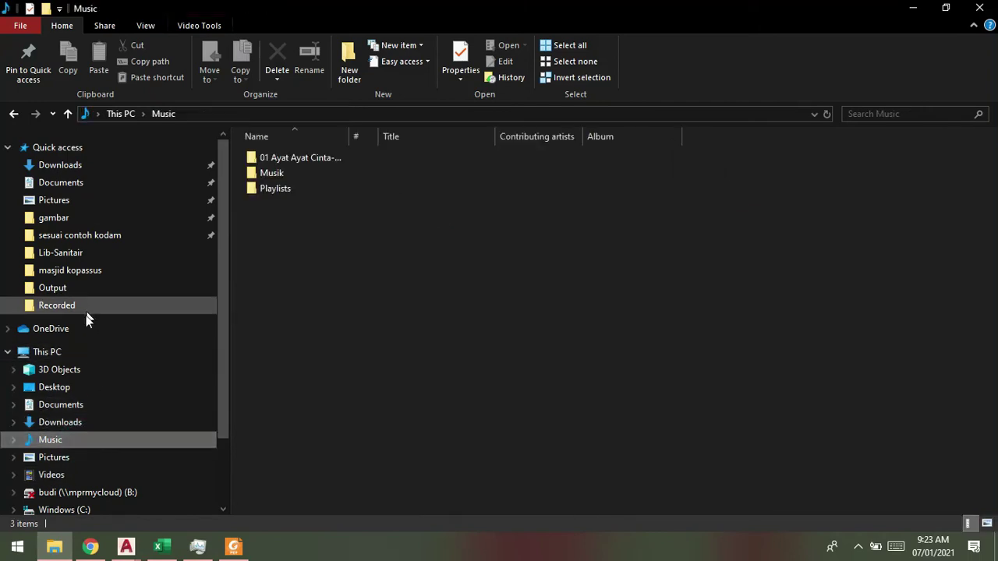
pyautogui.scroll(-3, 89, 316)
pyautogui.click(101, 443)
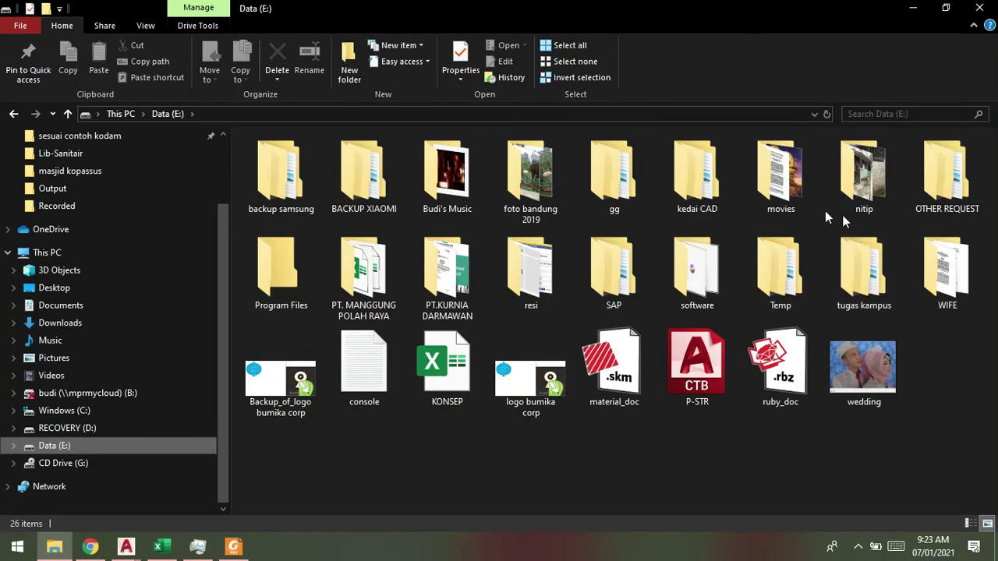
pyautogui.doubleClick(947, 191)
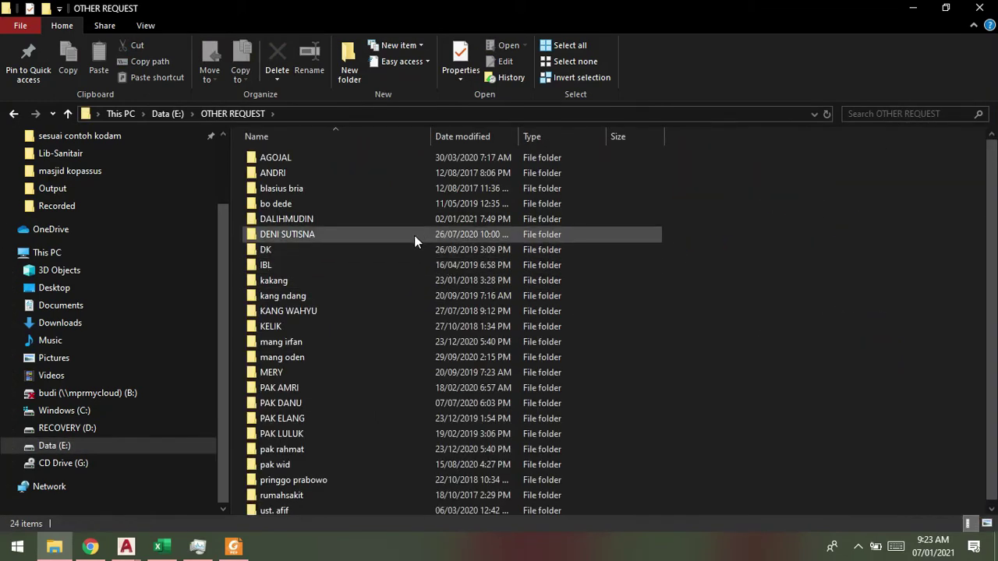
pyautogui.moveTo(281, 433)
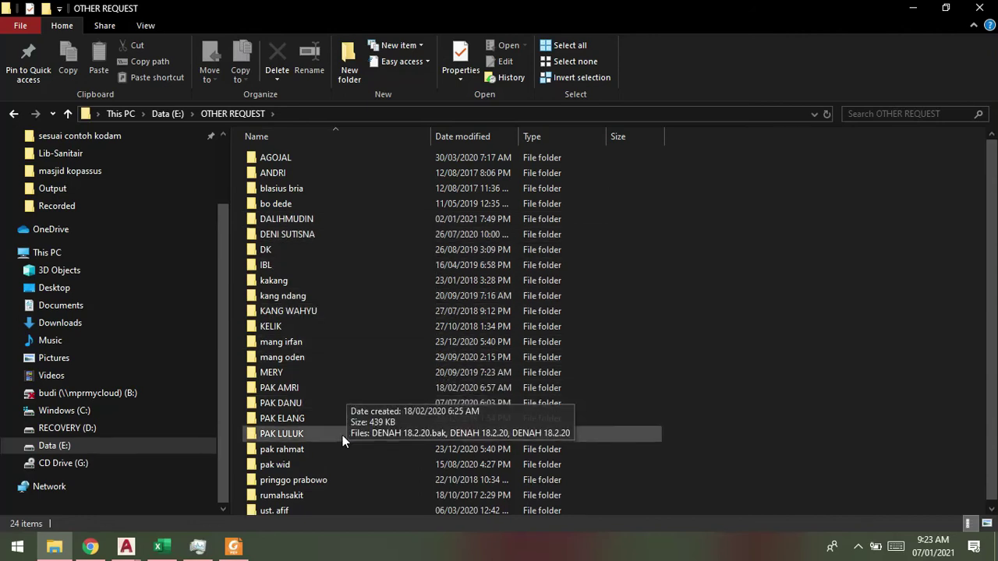
pyautogui.doubleClick(337, 448)
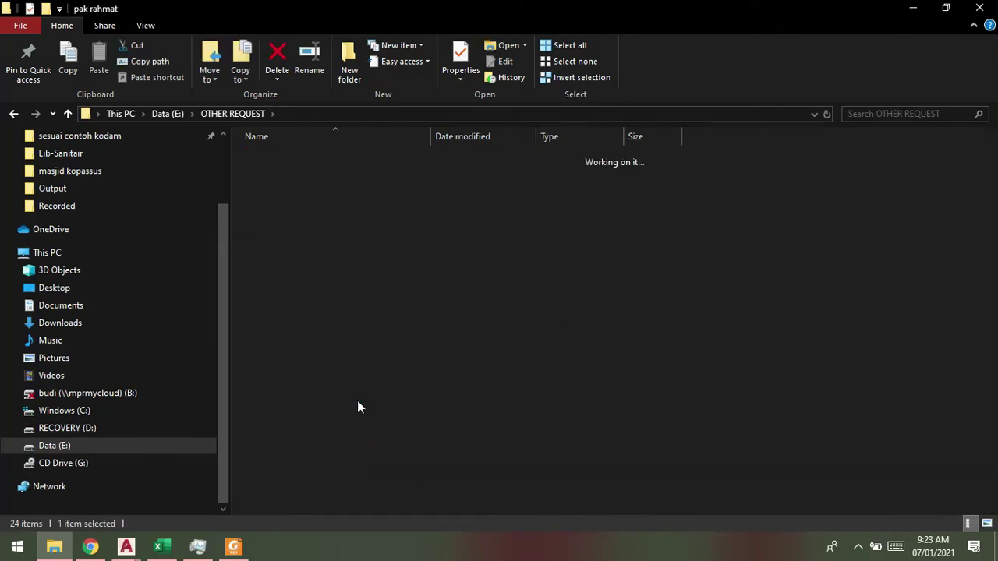
pyautogui.click(377, 164)
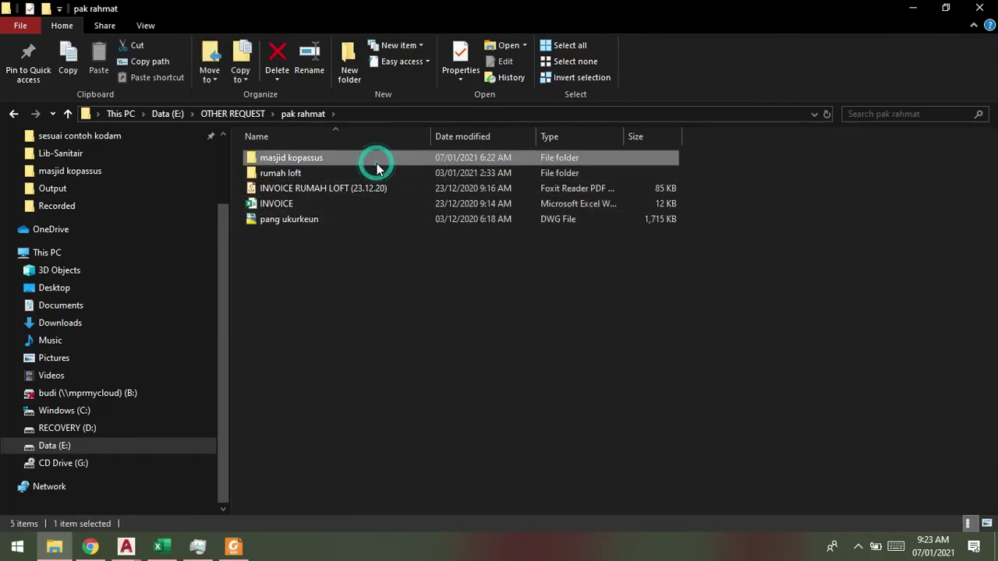
pyautogui.doubleClick(377, 163)
# Open PLOT PDF\7.1.2020 and check it holds PDFs 1–7 and cover.
pyautogui.click(333, 172)
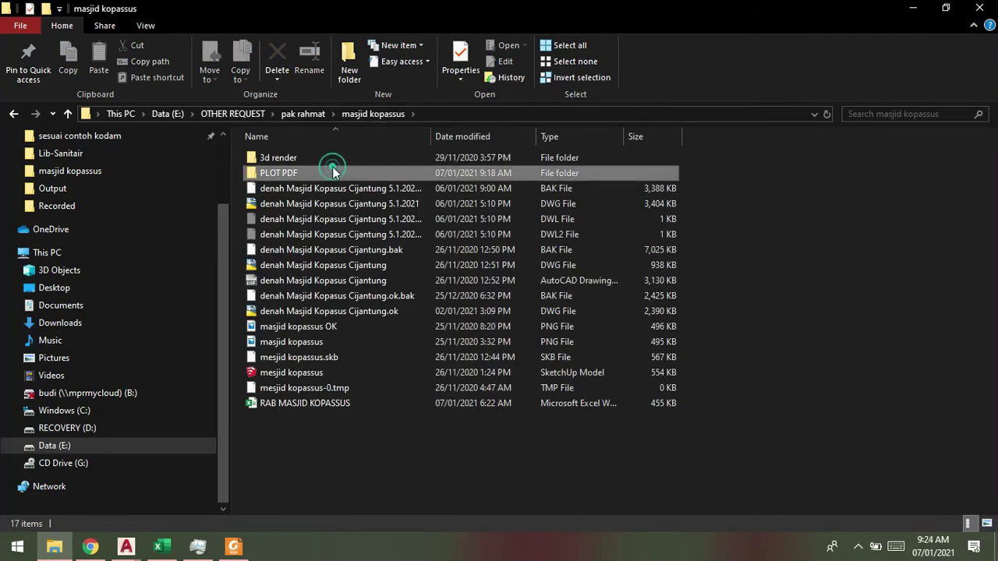
pyautogui.doubleClick(332, 172)
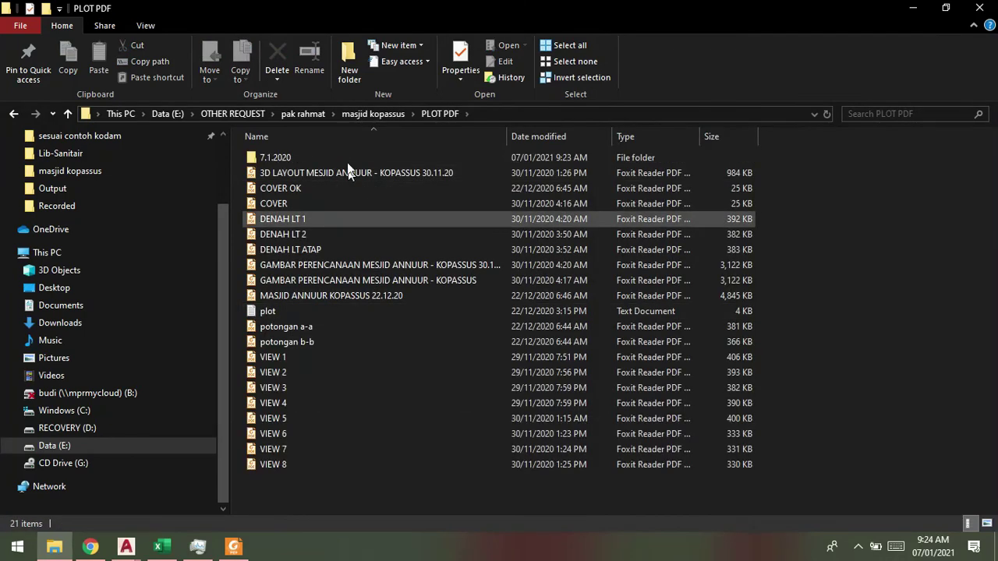
pyautogui.click(347, 163)
pyautogui.doubleClick(348, 164)
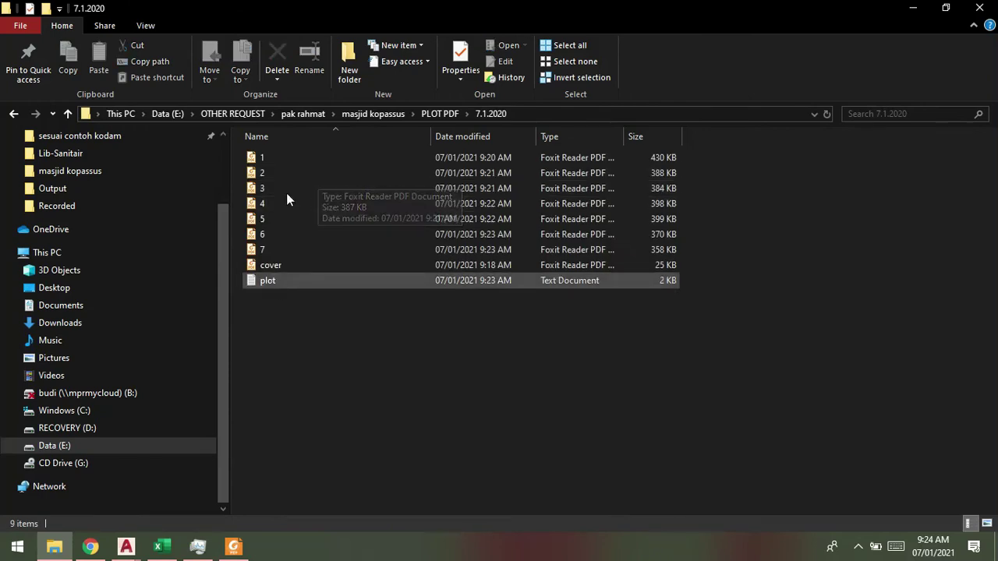
pyautogui.click(318, 379)
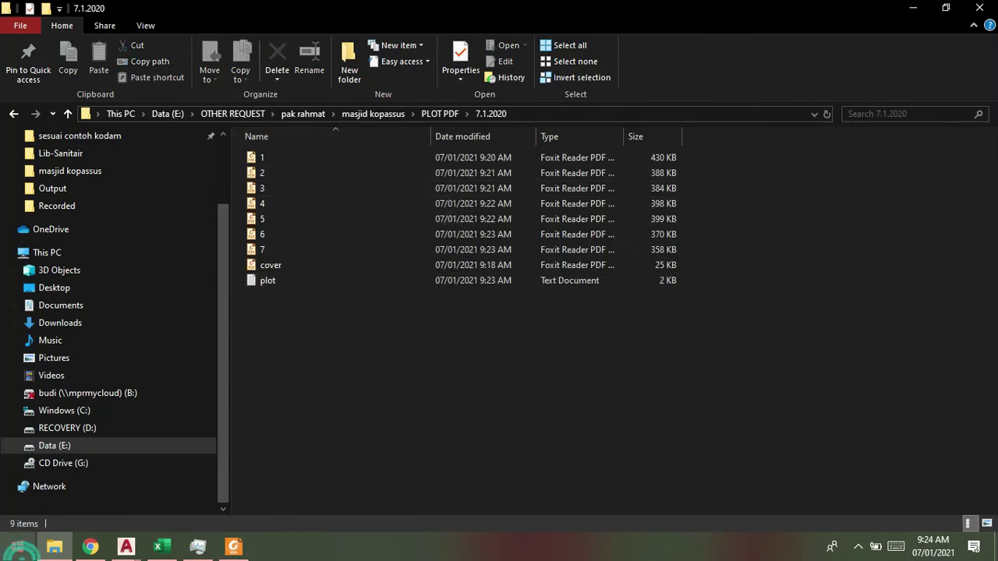
# Clear the windows away with Win+D to show the desktop.
pyautogui.press('Escape')
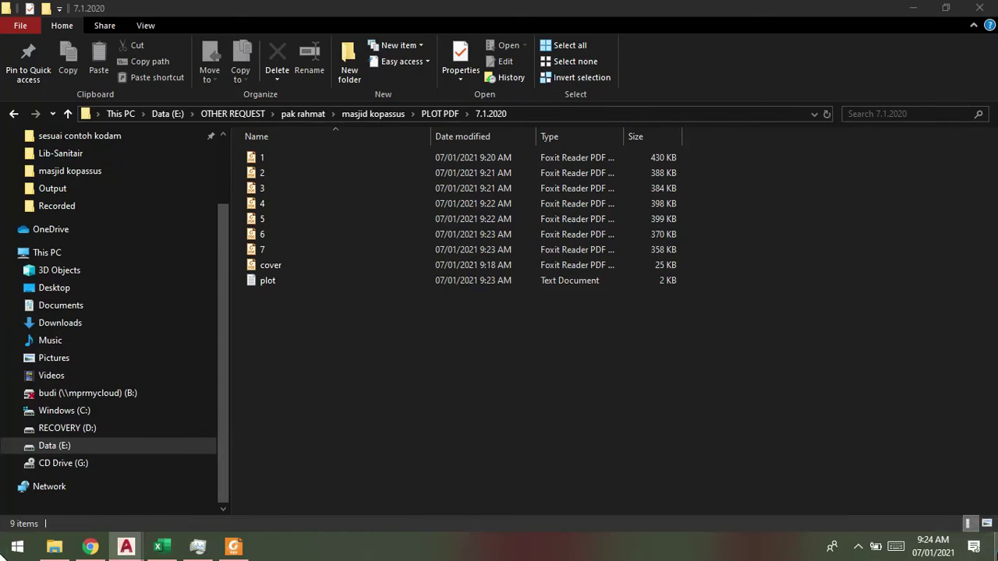
pyautogui.press('super+d')
pyautogui.click(441, 367)
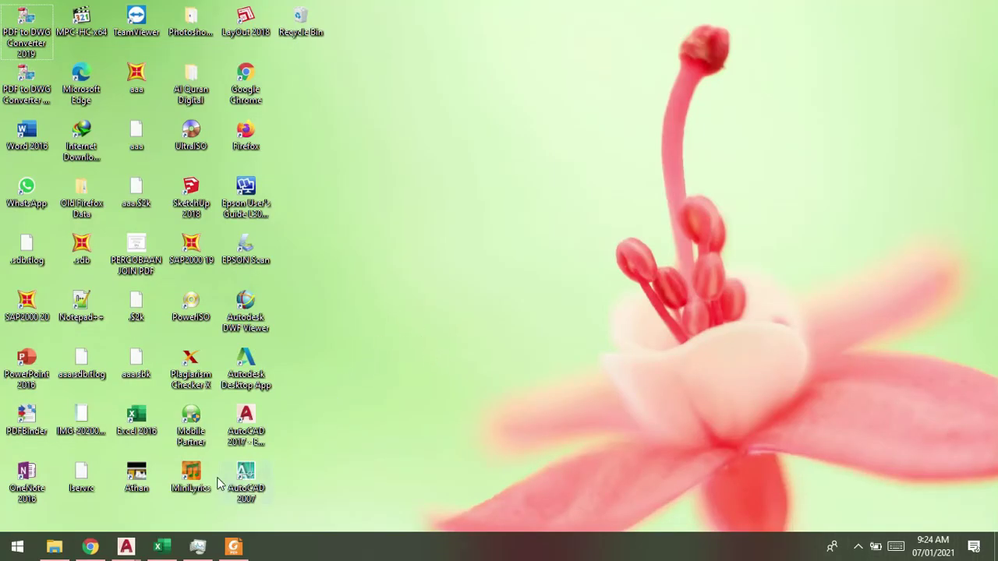
# Launch PDFBinder, browse to PLOT PDF, and remove a wrongly added 3D layout PDF.
pyautogui.click(34, 430)
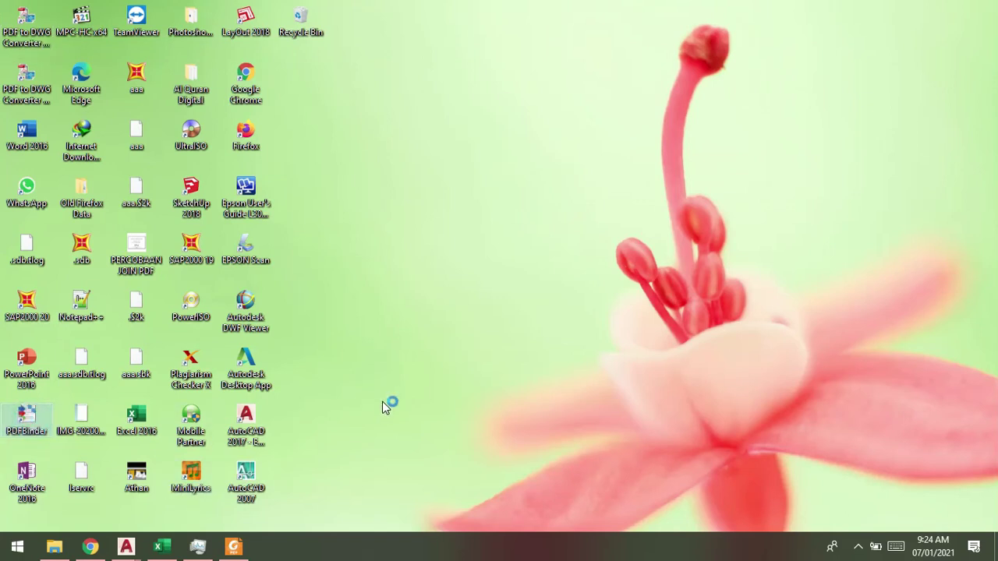
pyautogui.press('Return')
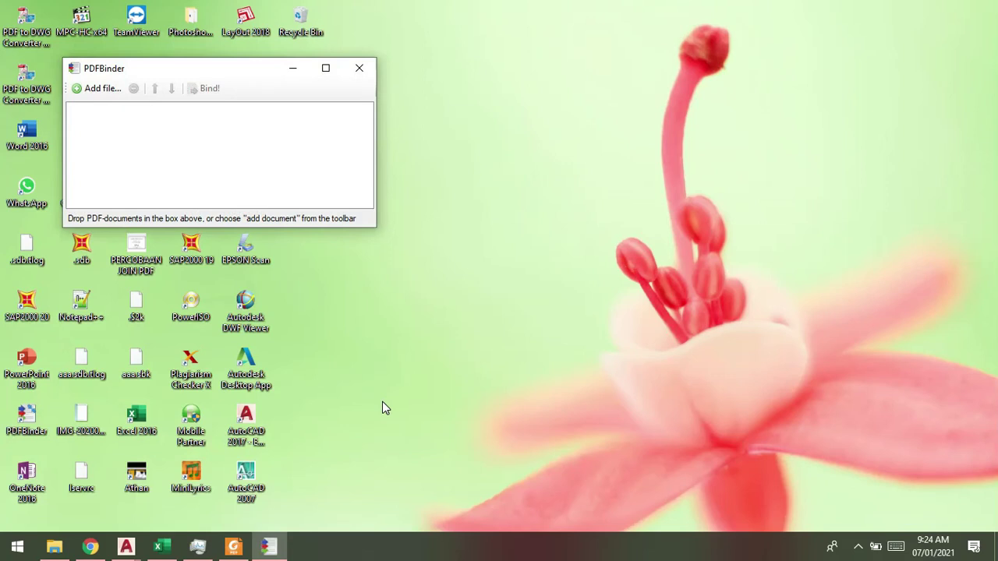
pyautogui.click(91, 90)
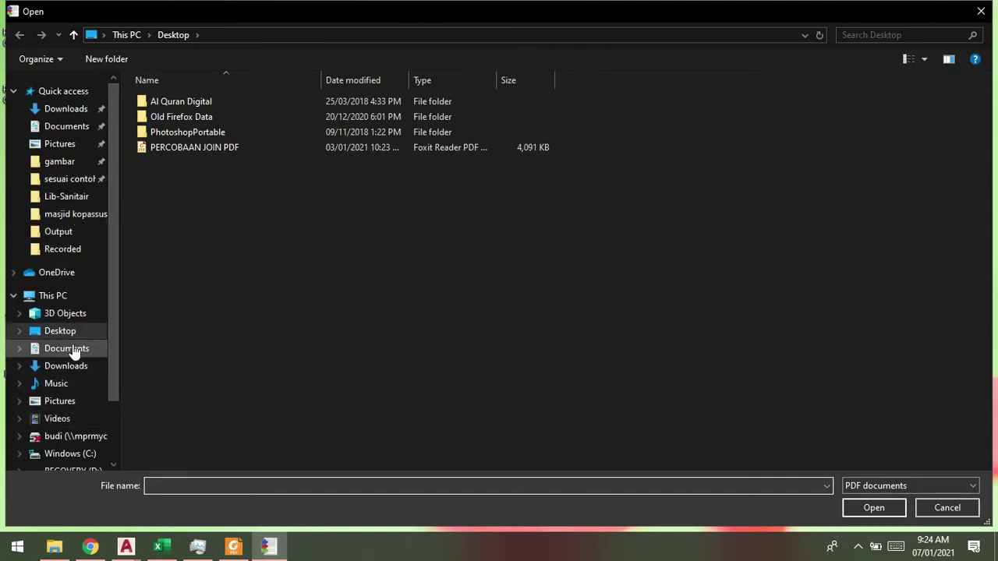
pyautogui.click(74, 215)
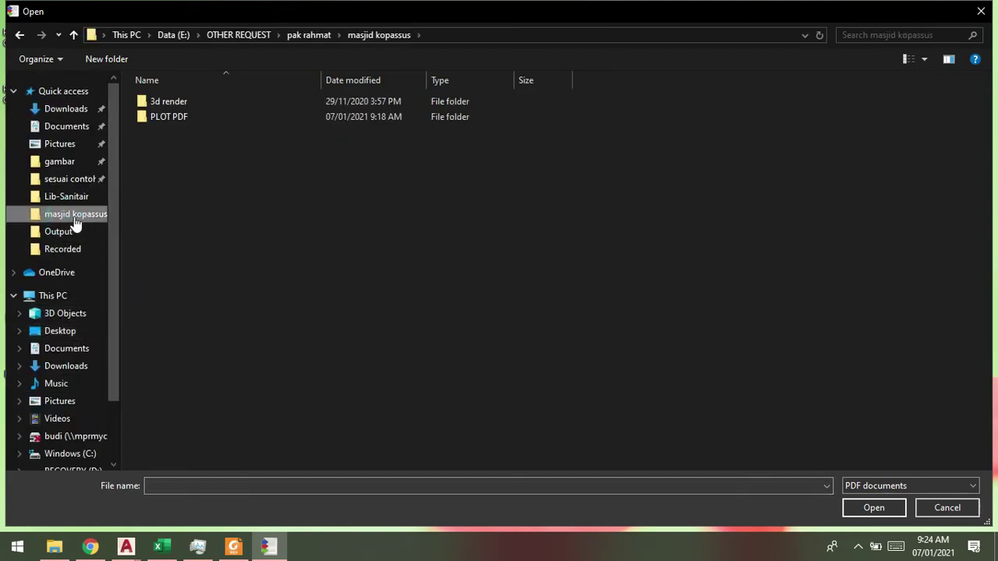
pyautogui.doubleClick(169, 116)
pyautogui.doubleClick(218, 111)
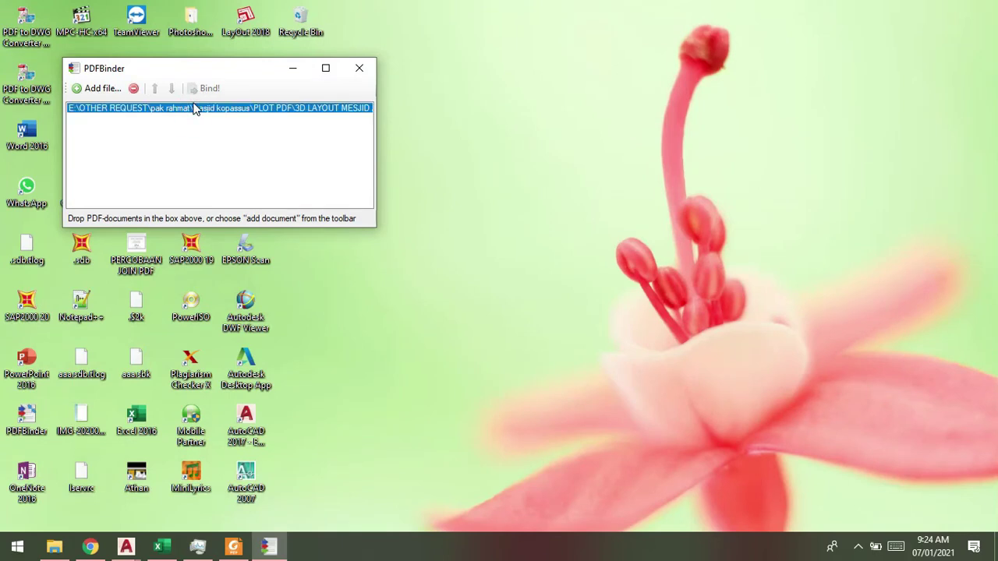
pyautogui.click(134, 89)
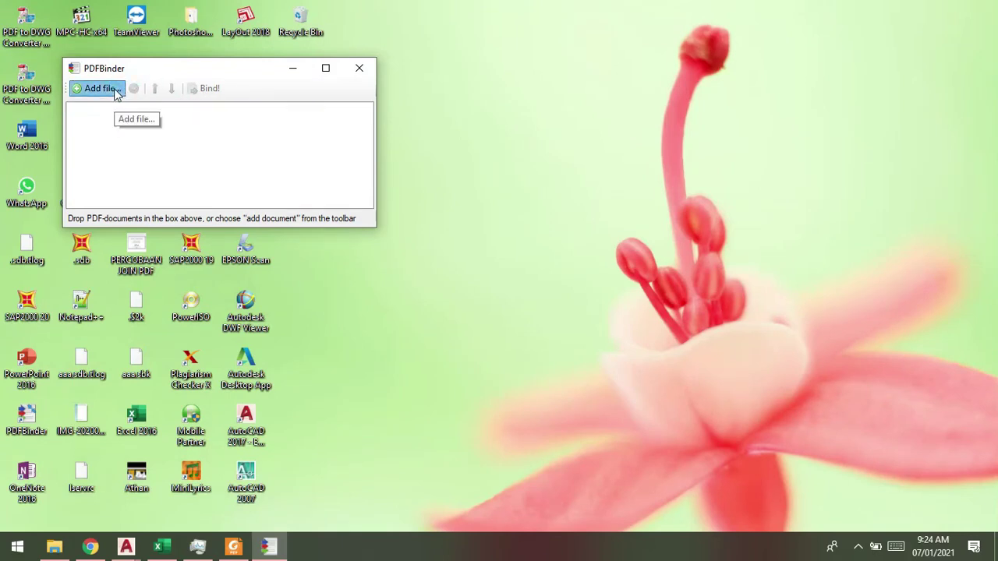
# Add all eight PDFs from the 7.1.2020 folder to the binding list.
pyautogui.click(115, 92)
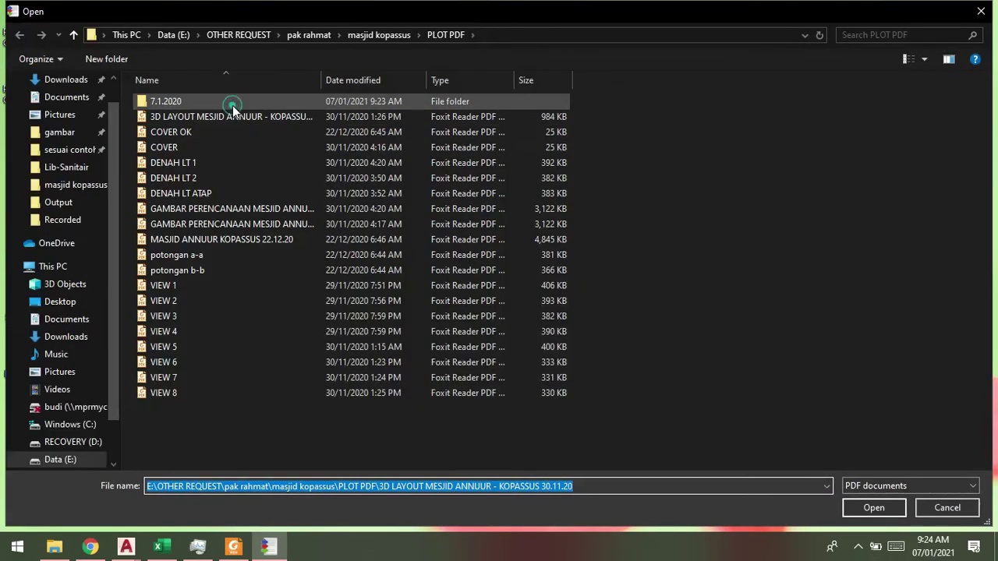
pyautogui.doubleClick(233, 105)
pyautogui.moveTo(618, 100); pyautogui.dragTo(443, 203)
pyautogui.click(849, 507)
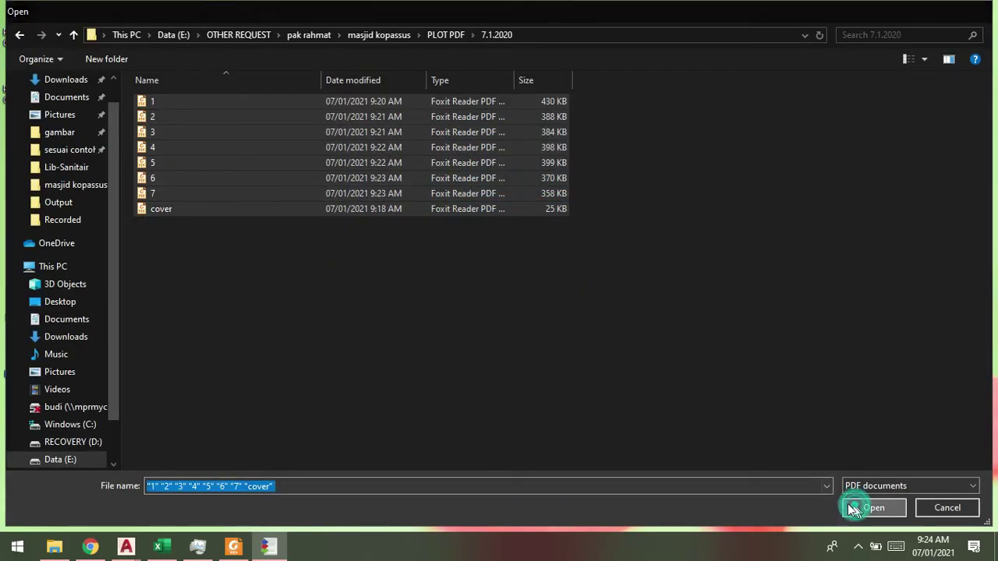
# Move cover.pdf to the top of the list and bind the files into one PDF.
pyautogui.click(325, 176)
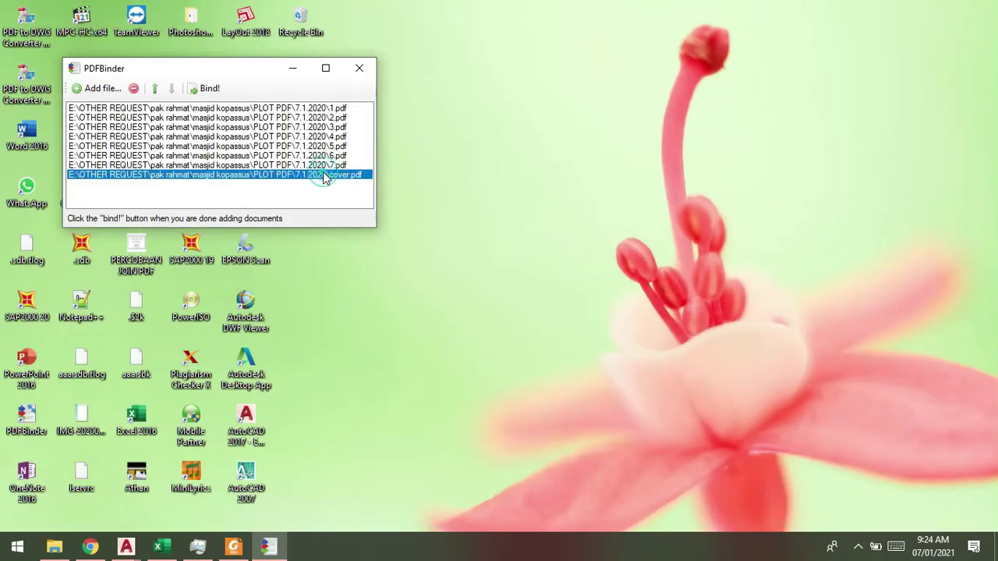
pyautogui.click(153, 91)
pyautogui.doubleClick(153, 91)
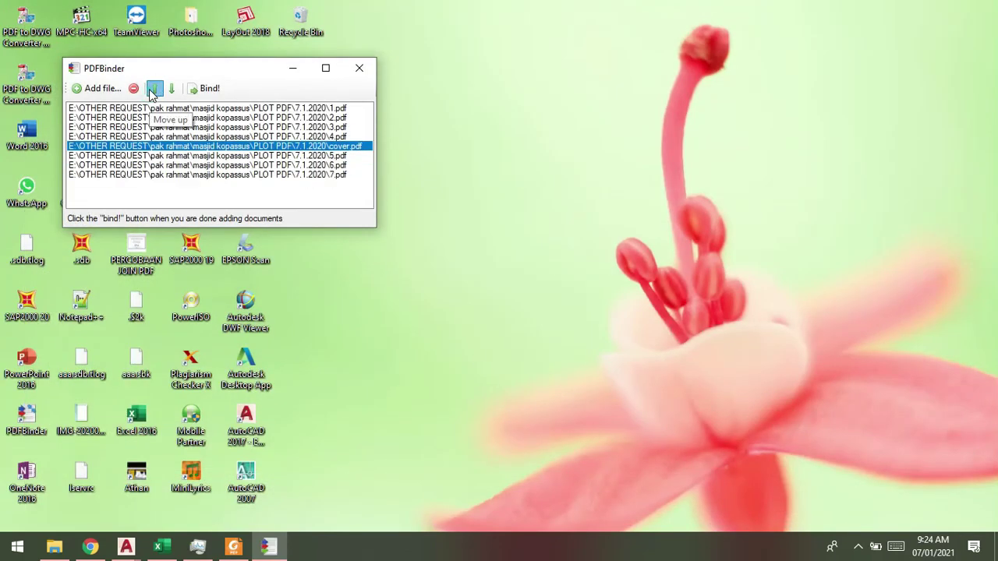
pyautogui.click(153, 91)
pyautogui.doubleClick(154, 91)
pyautogui.click(154, 91)
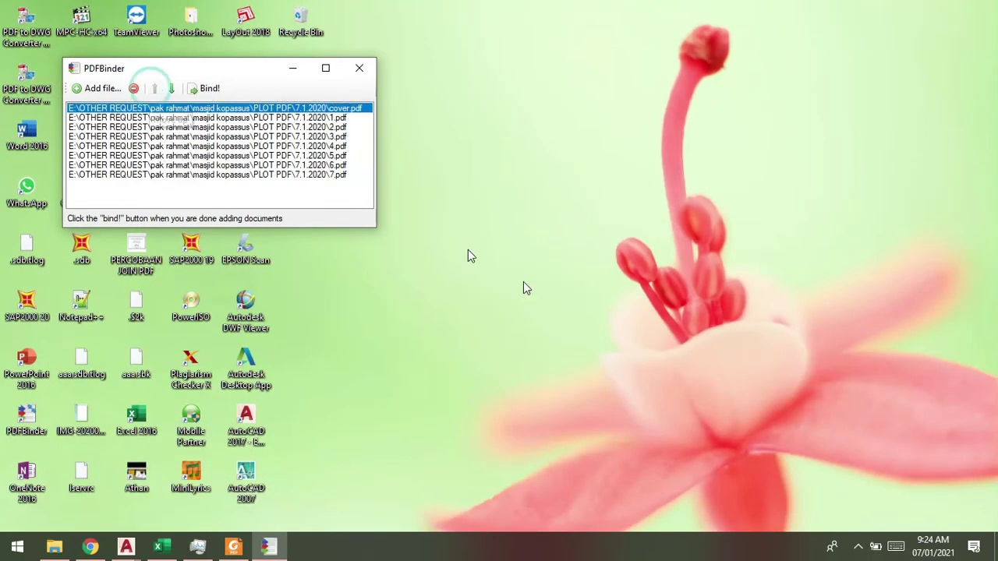
pyautogui.click(216, 88)
pyautogui.write('GAMBAR MASJID AN-NUUR KOPASSUS - 7.1.2020')
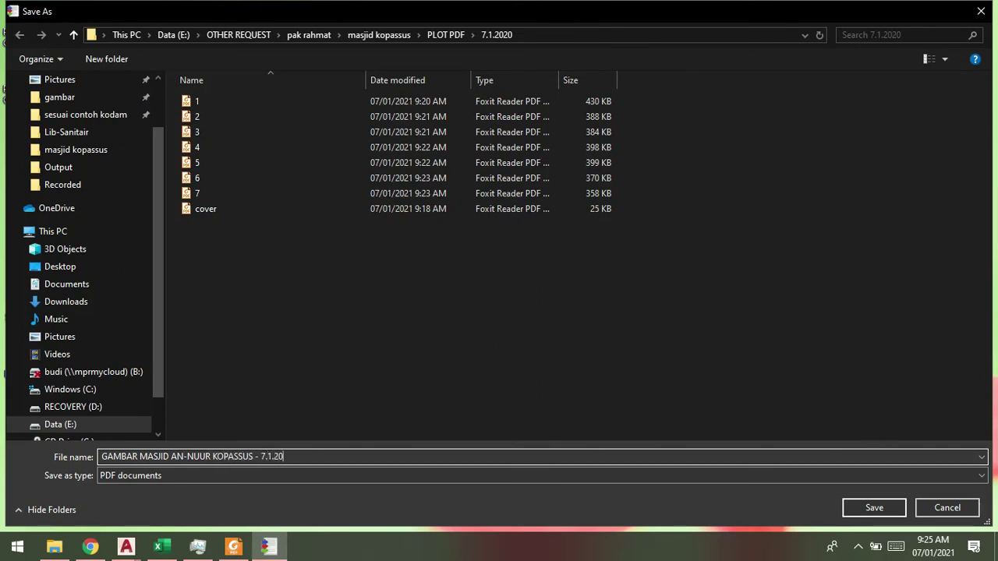
# Save the bound PDF as 'GAMBAR MASJID AN-NUUR KOPASSUS - 7.1.2020' in the 7.1.2020 folder.
pyautogui.click(873, 513)
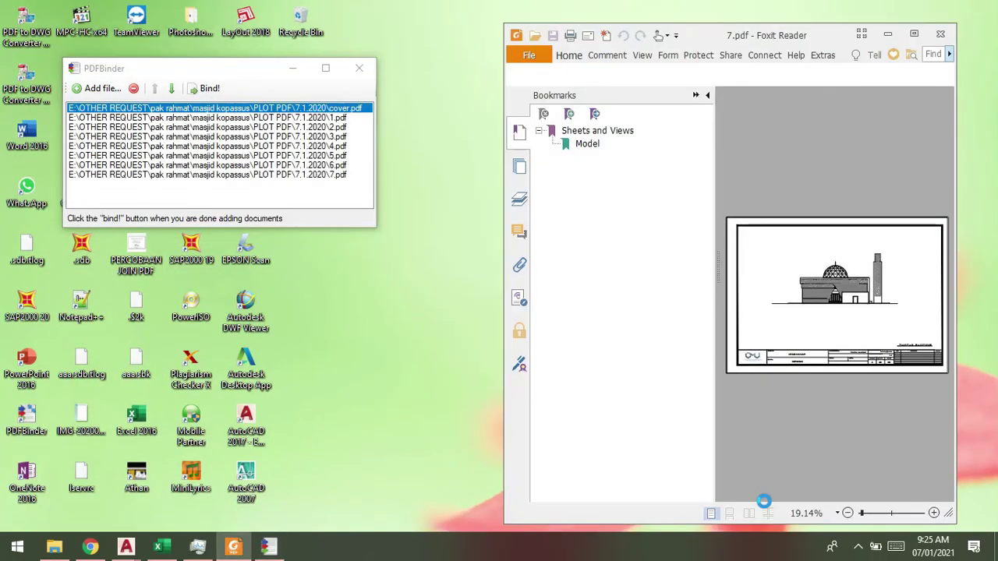
# View the bound PDF in continuous page mode, scrolling from the cover through plans, sections and elevations.
pyautogui.click(729, 513)
pyautogui.scroll(-3, 771, 414)
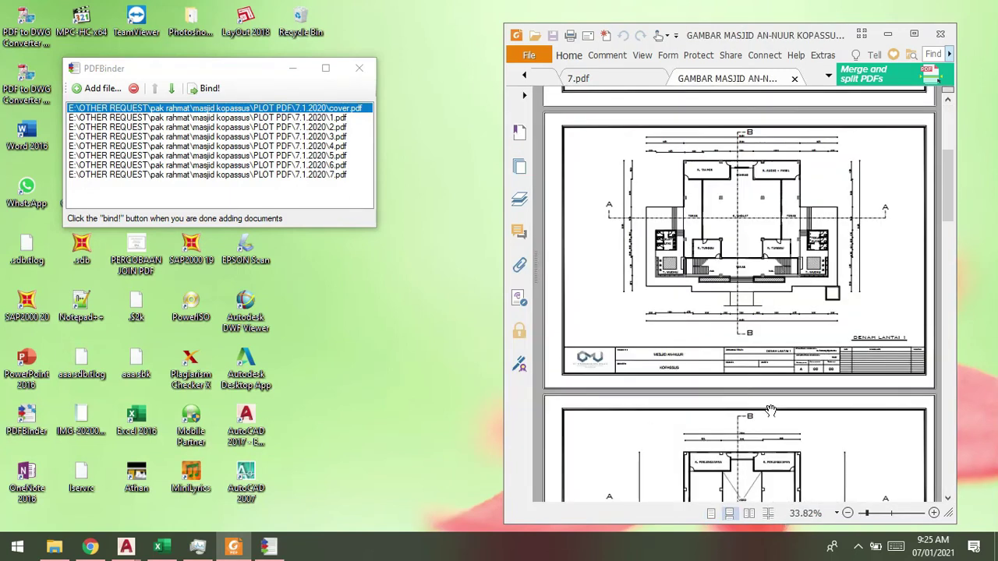
pyautogui.scroll(-3, 771, 406)
pyautogui.scroll(-3, 770, 406)
pyautogui.scroll(-3, 771, 406)
pyautogui.scroll(-3, 772, 401)
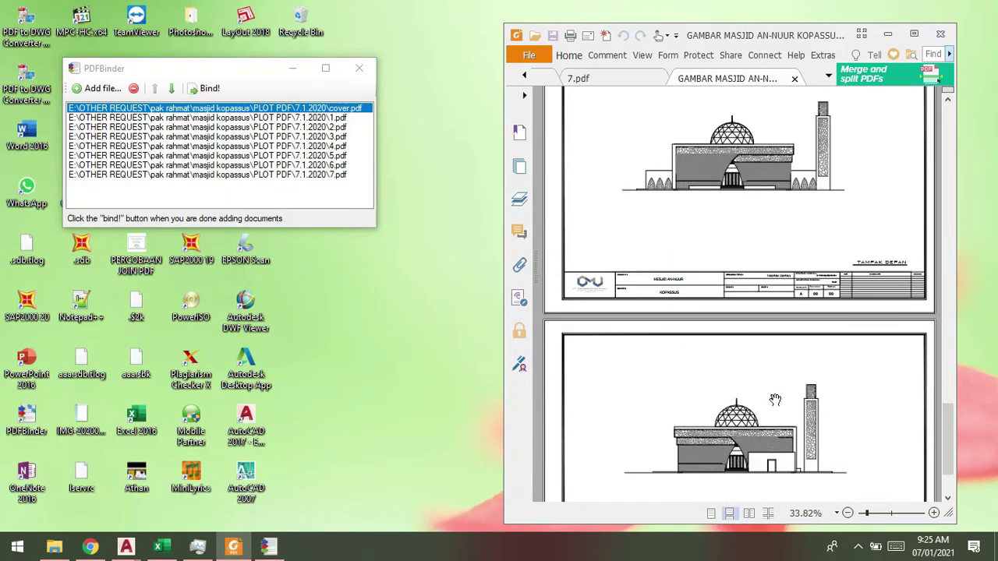
pyautogui.scroll(-3, 774, 400)
pyautogui.scroll(-3, 777, 401)
pyautogui.scroll(3, 783, 403)
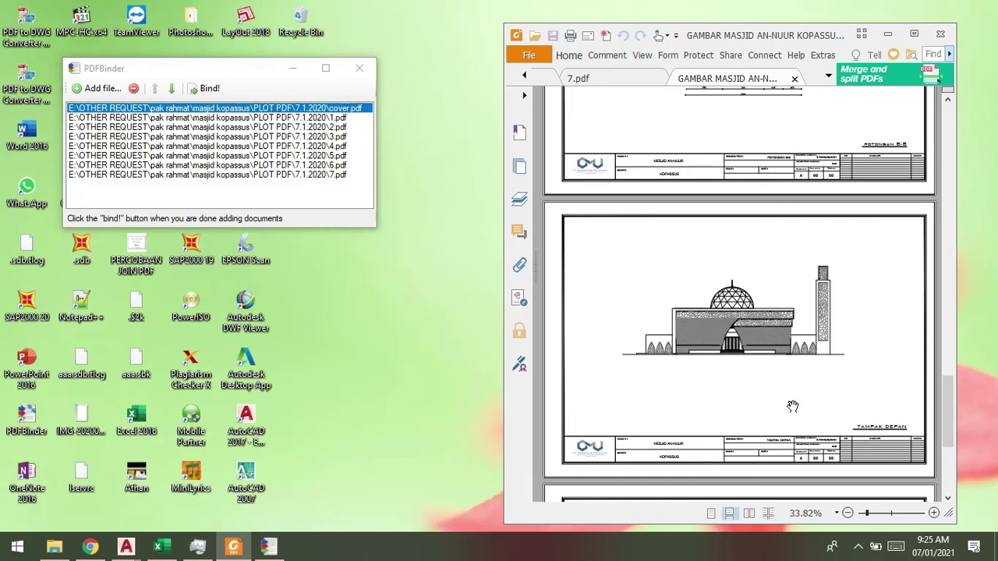
pyautogui.scroll(-3, 794, 405)
pyautogui.scroll(-3, 799, 405)
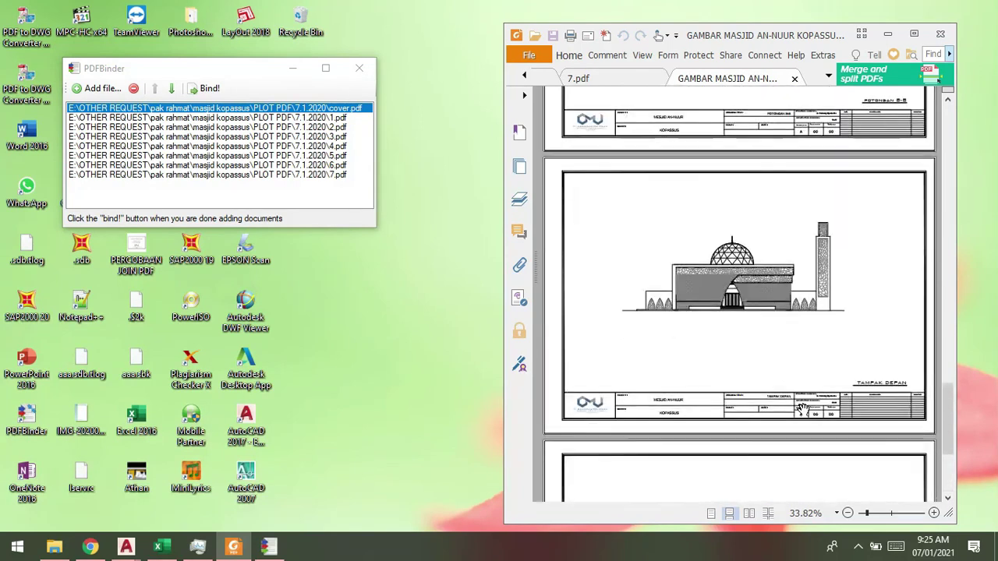
pyautogui.scroll(-3, 801, 405)
pyautogui.scroll(-3, 805, 406)
pyautogui.scroll(-3, 808, 407)
# Scroll back up through the sheets, then close Foxit Reader with all its tabs.
pyautogui.scroll(3, 809, 407)
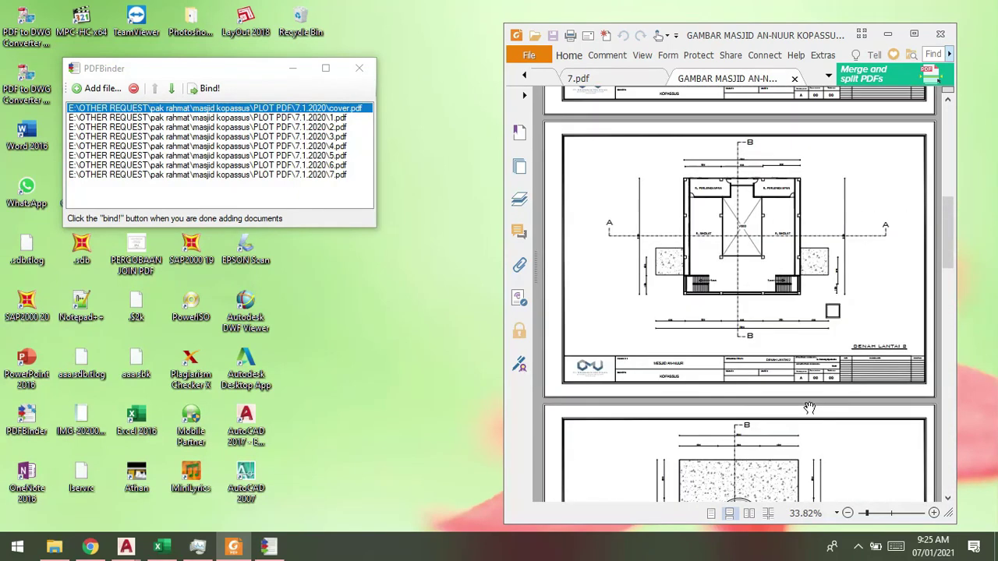
pyautogui.scroll(3, 811, 406)
pyautogui.scroll(3, 812, 405)
pyautogui.scroll(2, 813, 405)
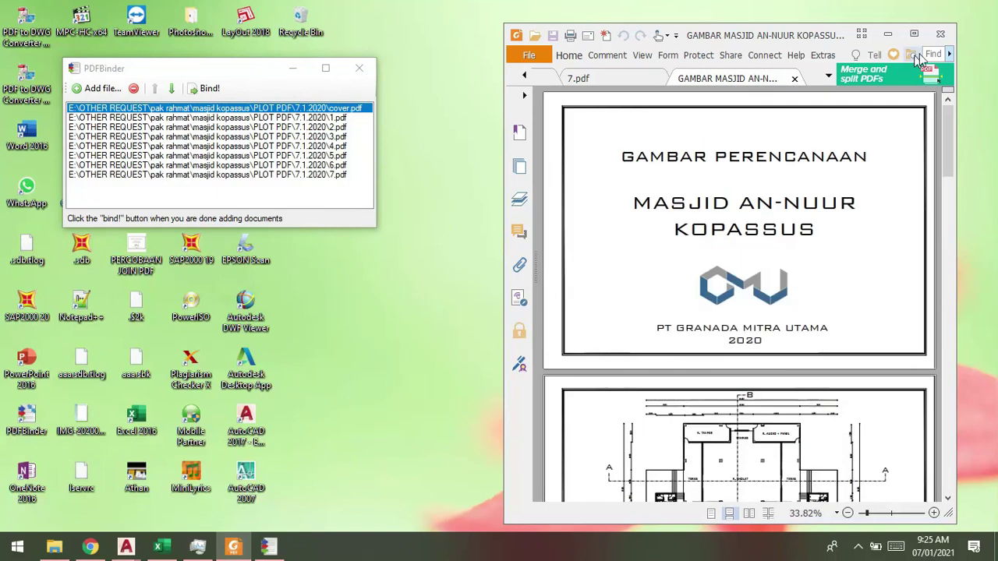
pyautogui.click(941, 34)
pyautogui.click(741, 301)
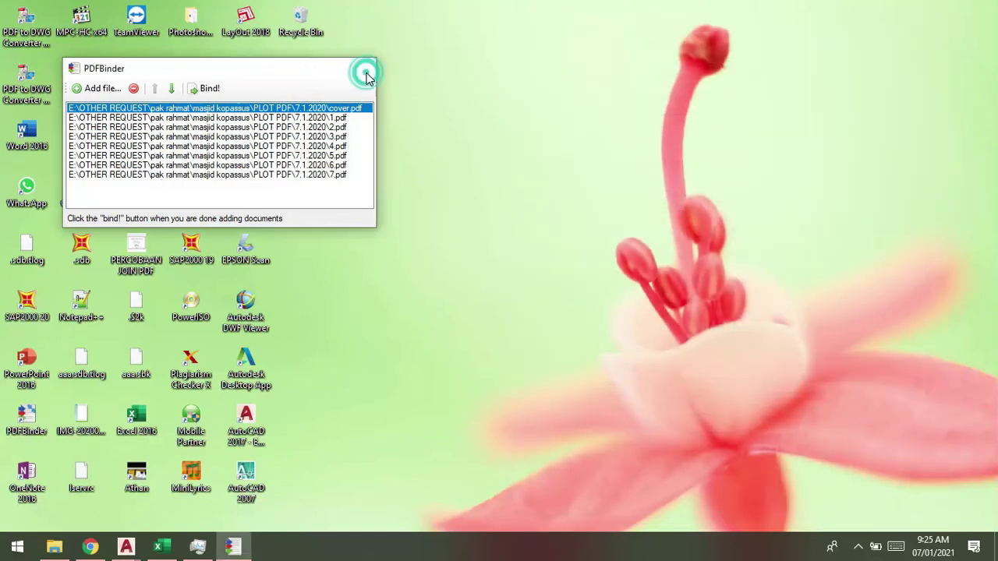
# Close the PDFBinder window and refresh the Windows desktop from its right-click menu.
pyautogui.click(366, 74)
pyautogui.rightClick(504, 201)
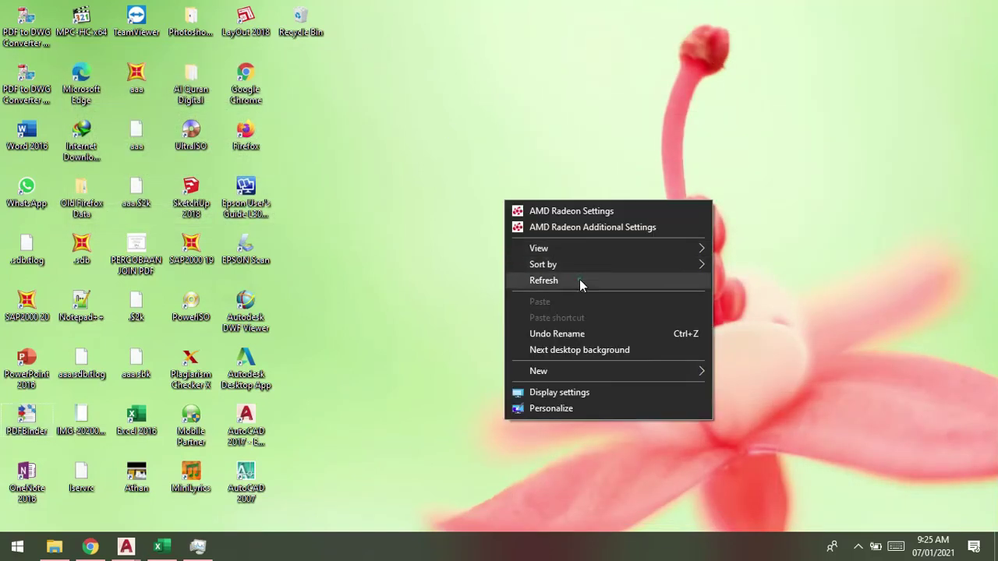
pyautogui.click(580, 281)
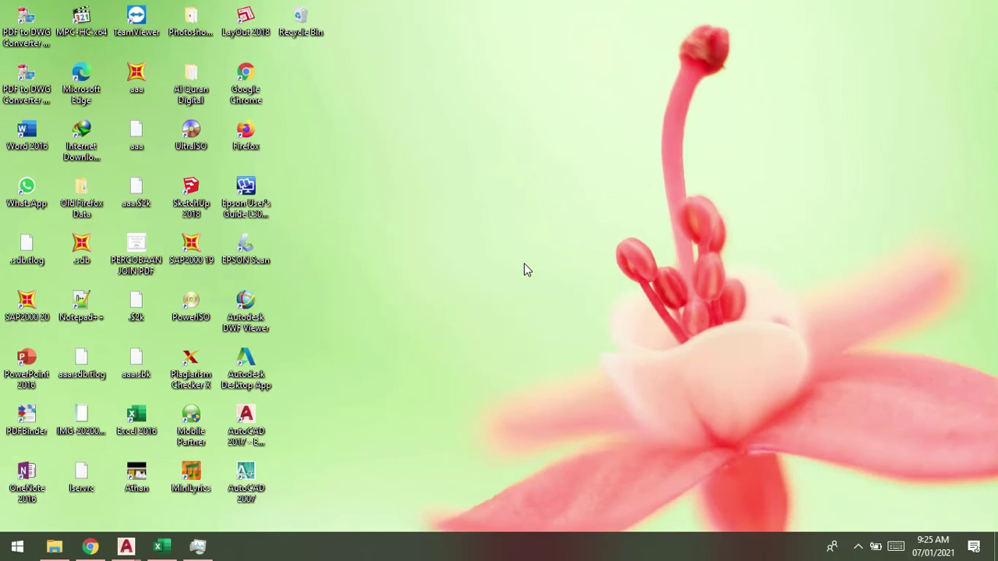